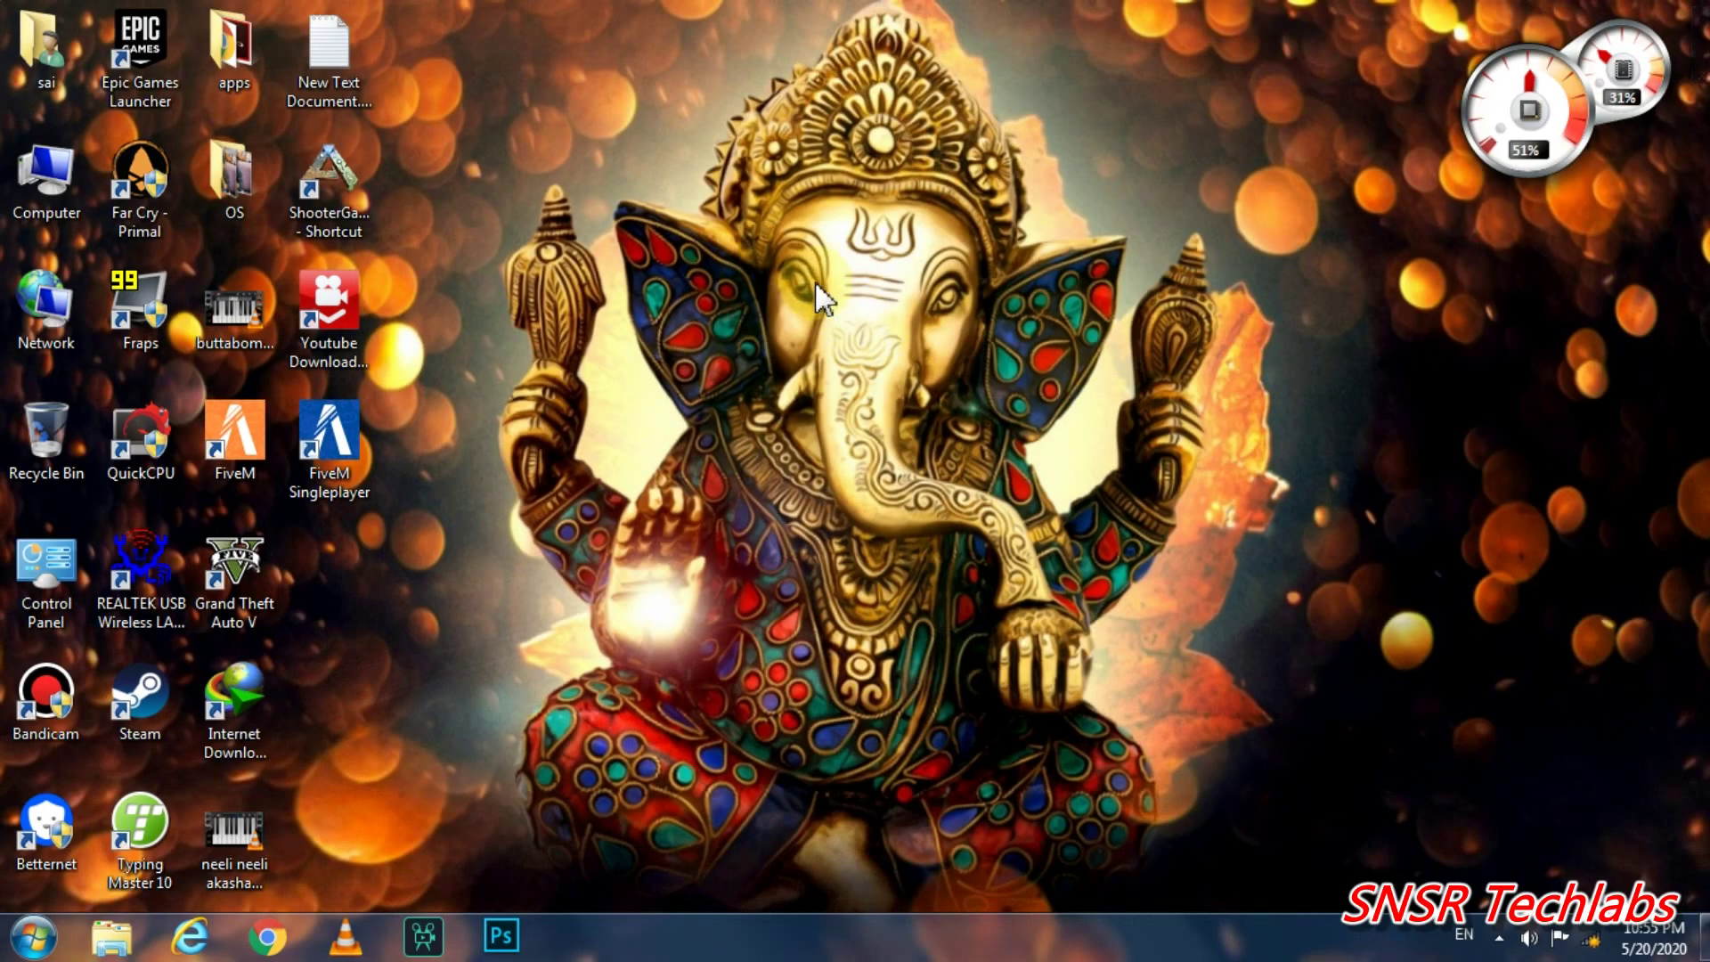
Refresh the desktop a couple of times from its right-click menu.
right_click(814, 279)
left_click(818, 347)
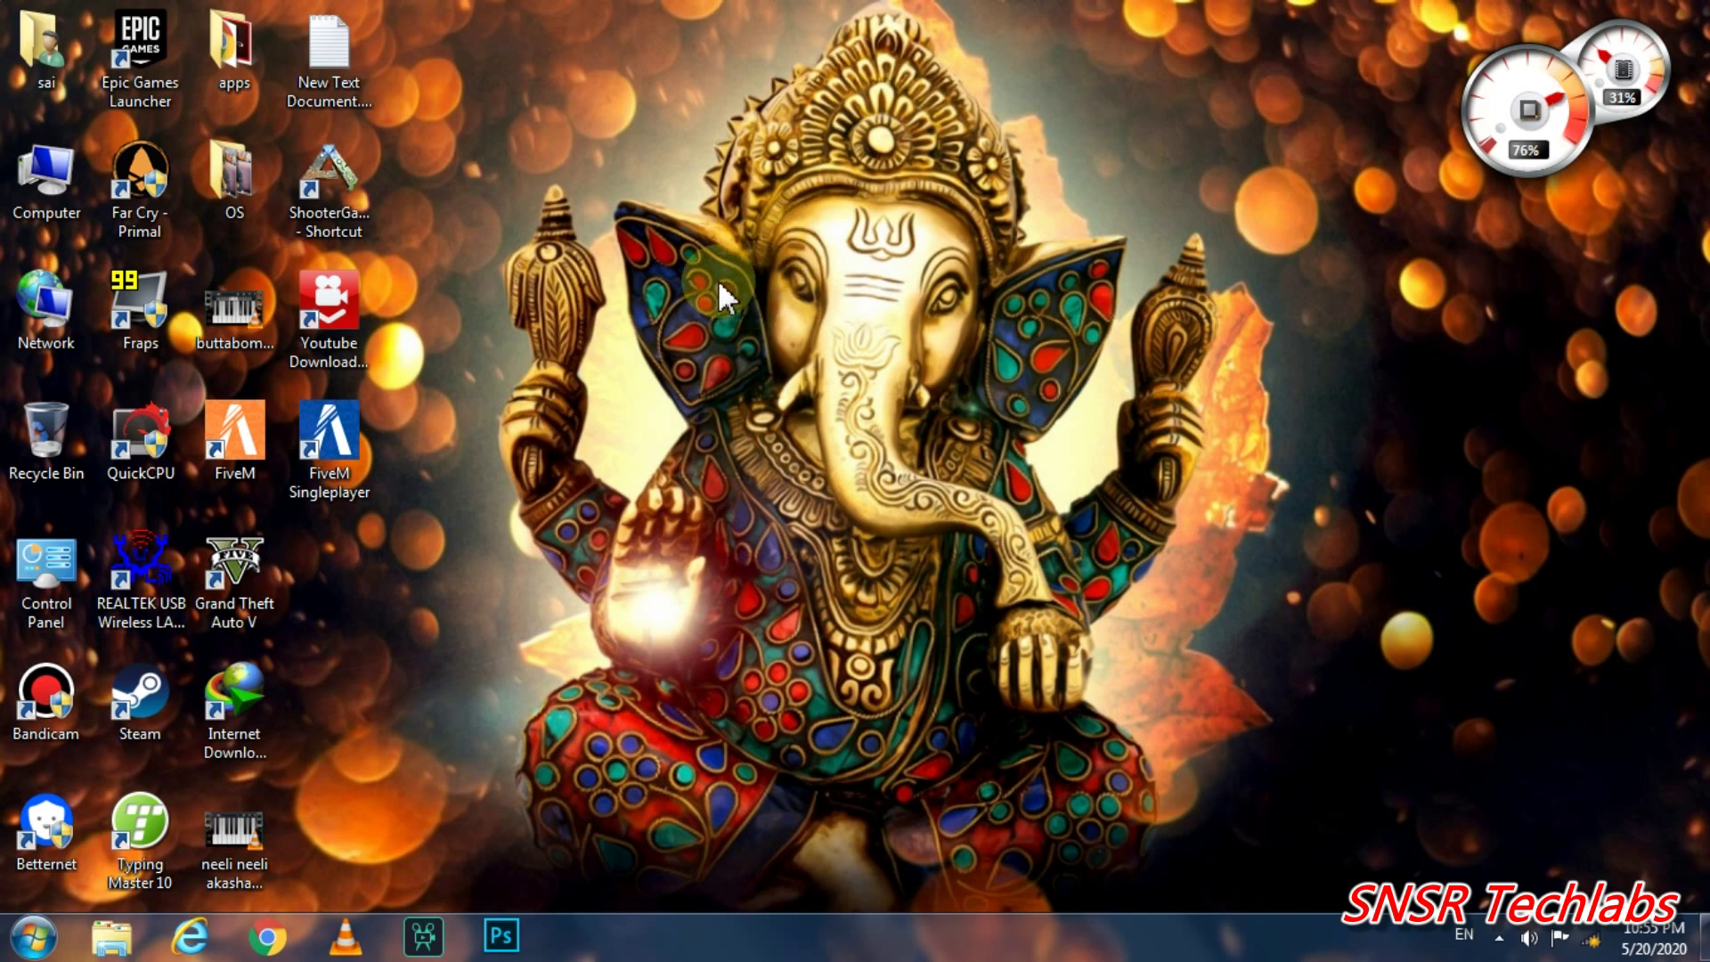
right_click(683, 278)
left_click(709, 332)
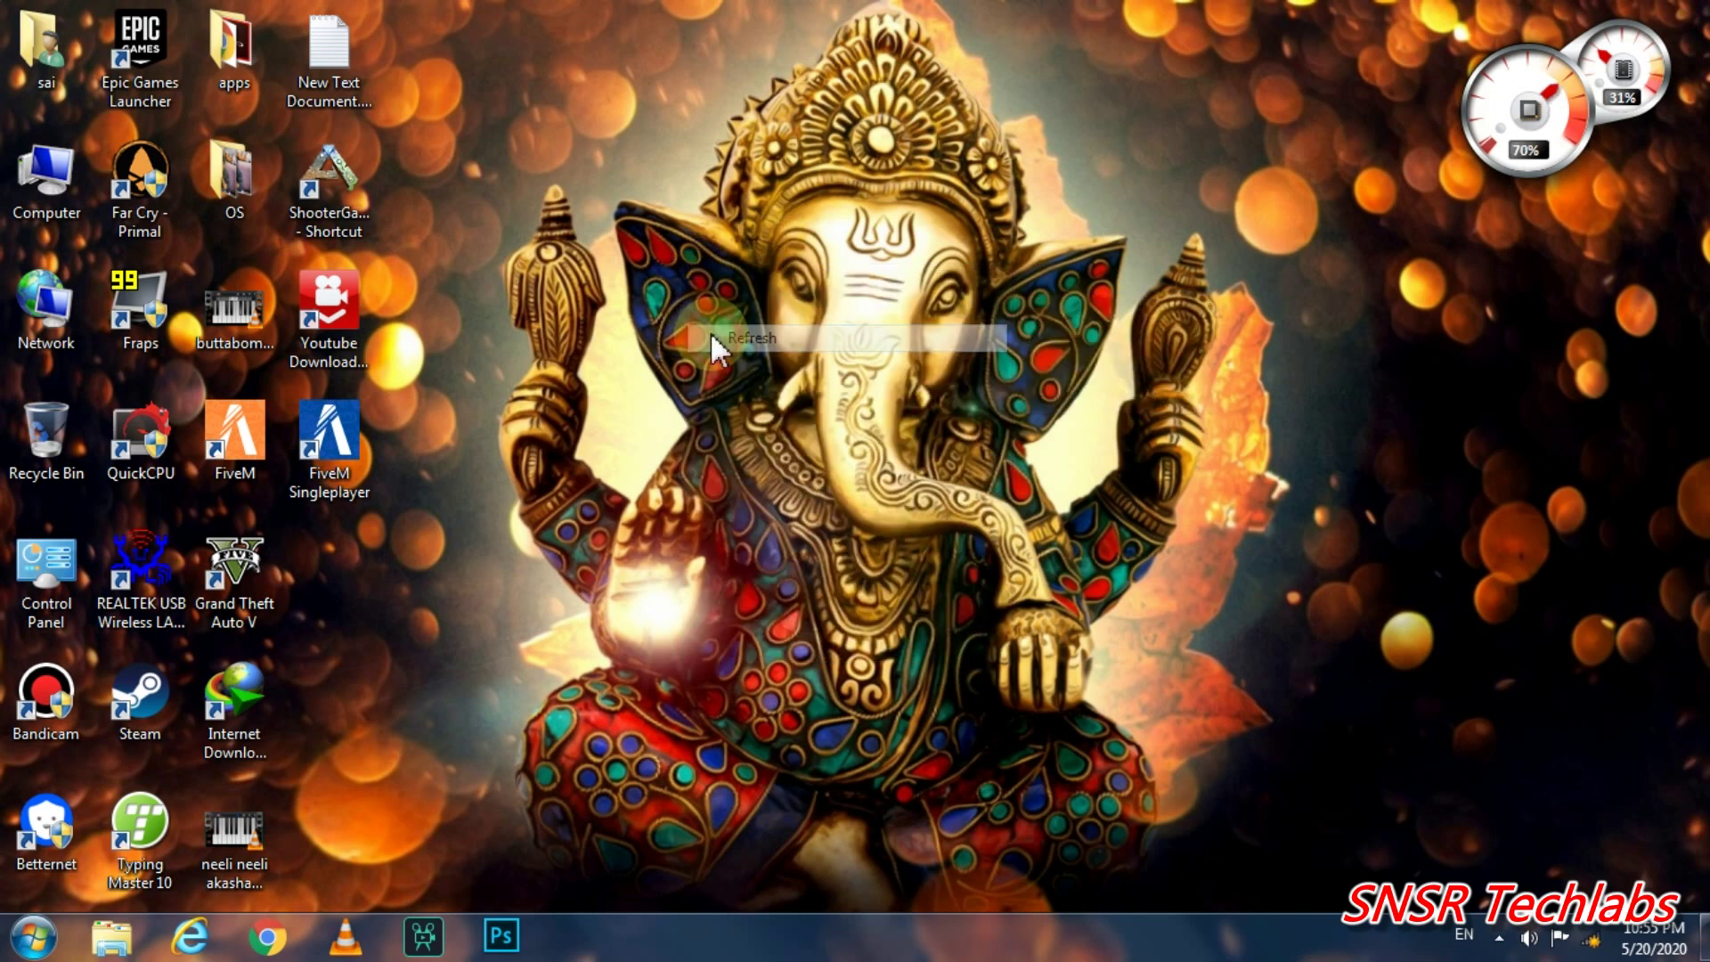
right_click(710, 336)
left_click(81, 274)
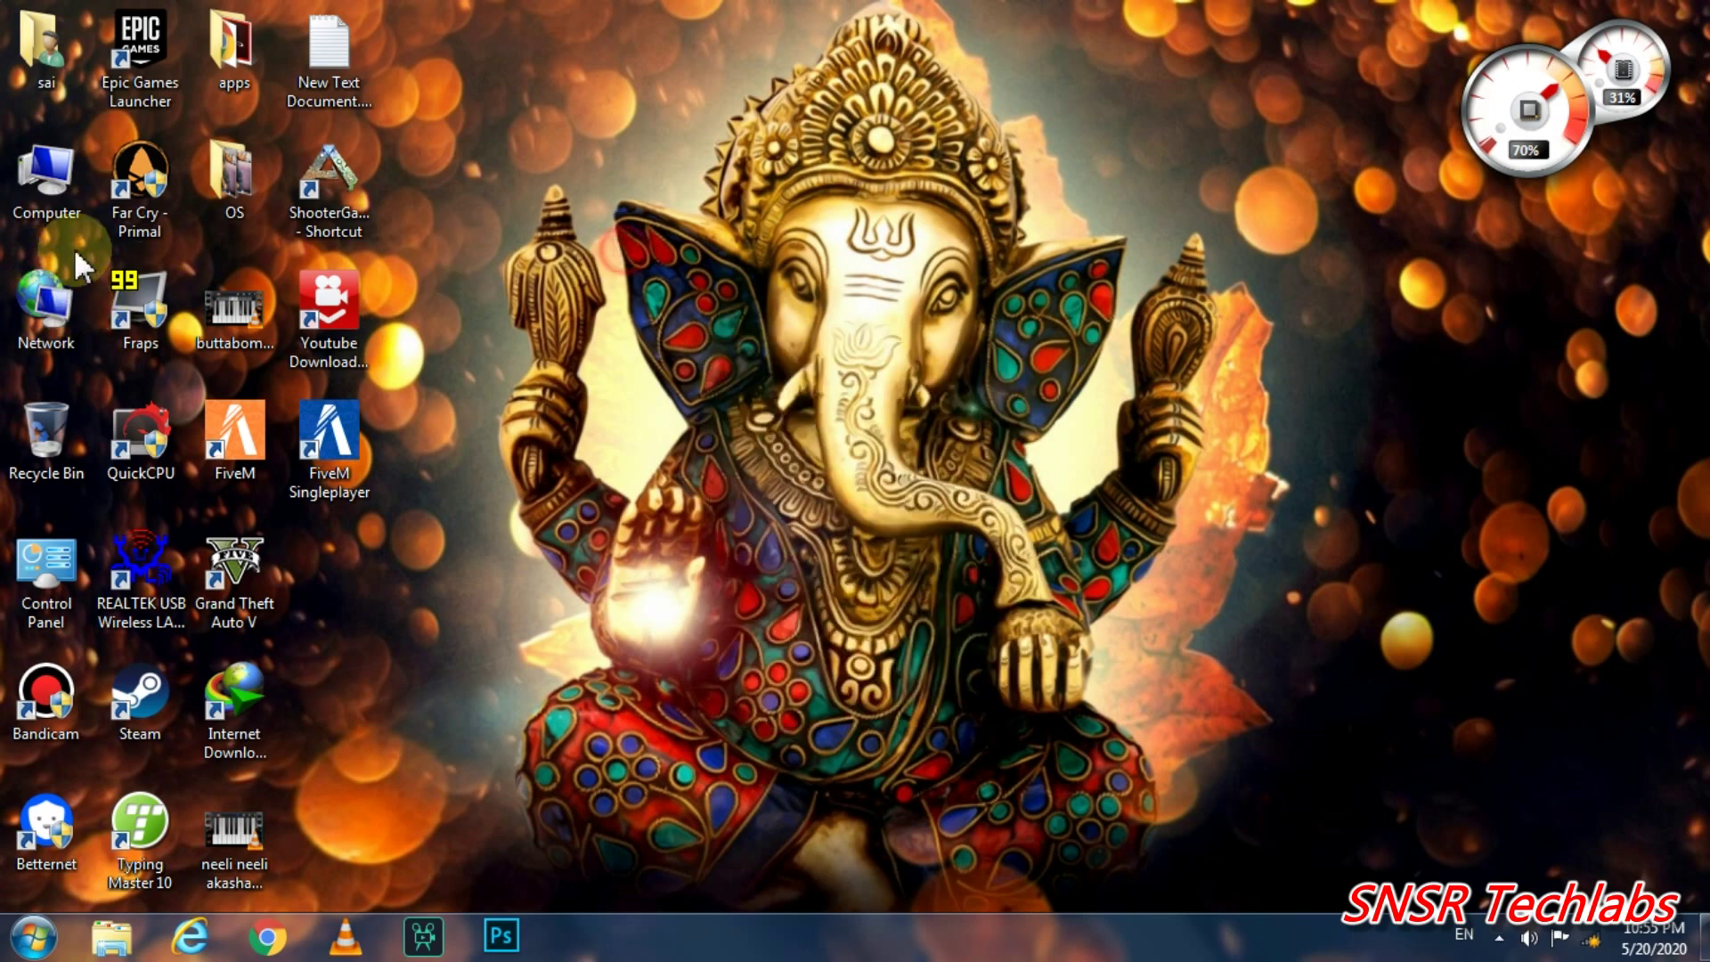
Open drive F's phtoshop cc 2017 64bits folder, cancel the nikcollection installer, select the Filters zip.
double_click(50, 224)
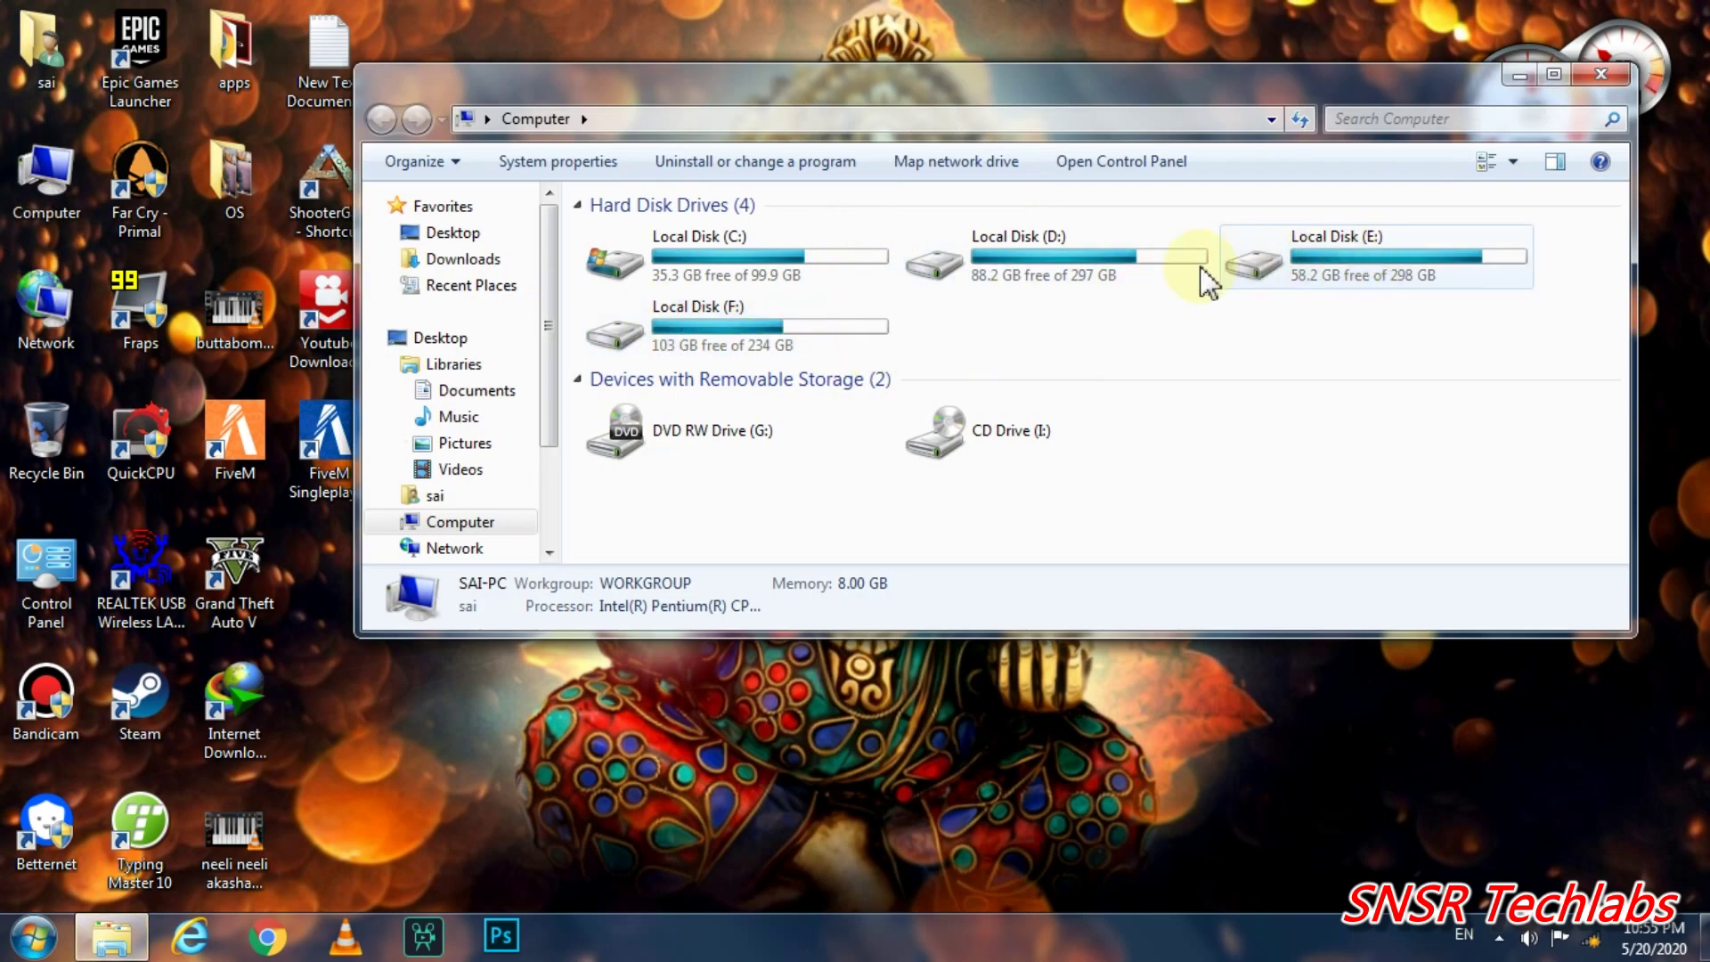
double_click(734, 419)
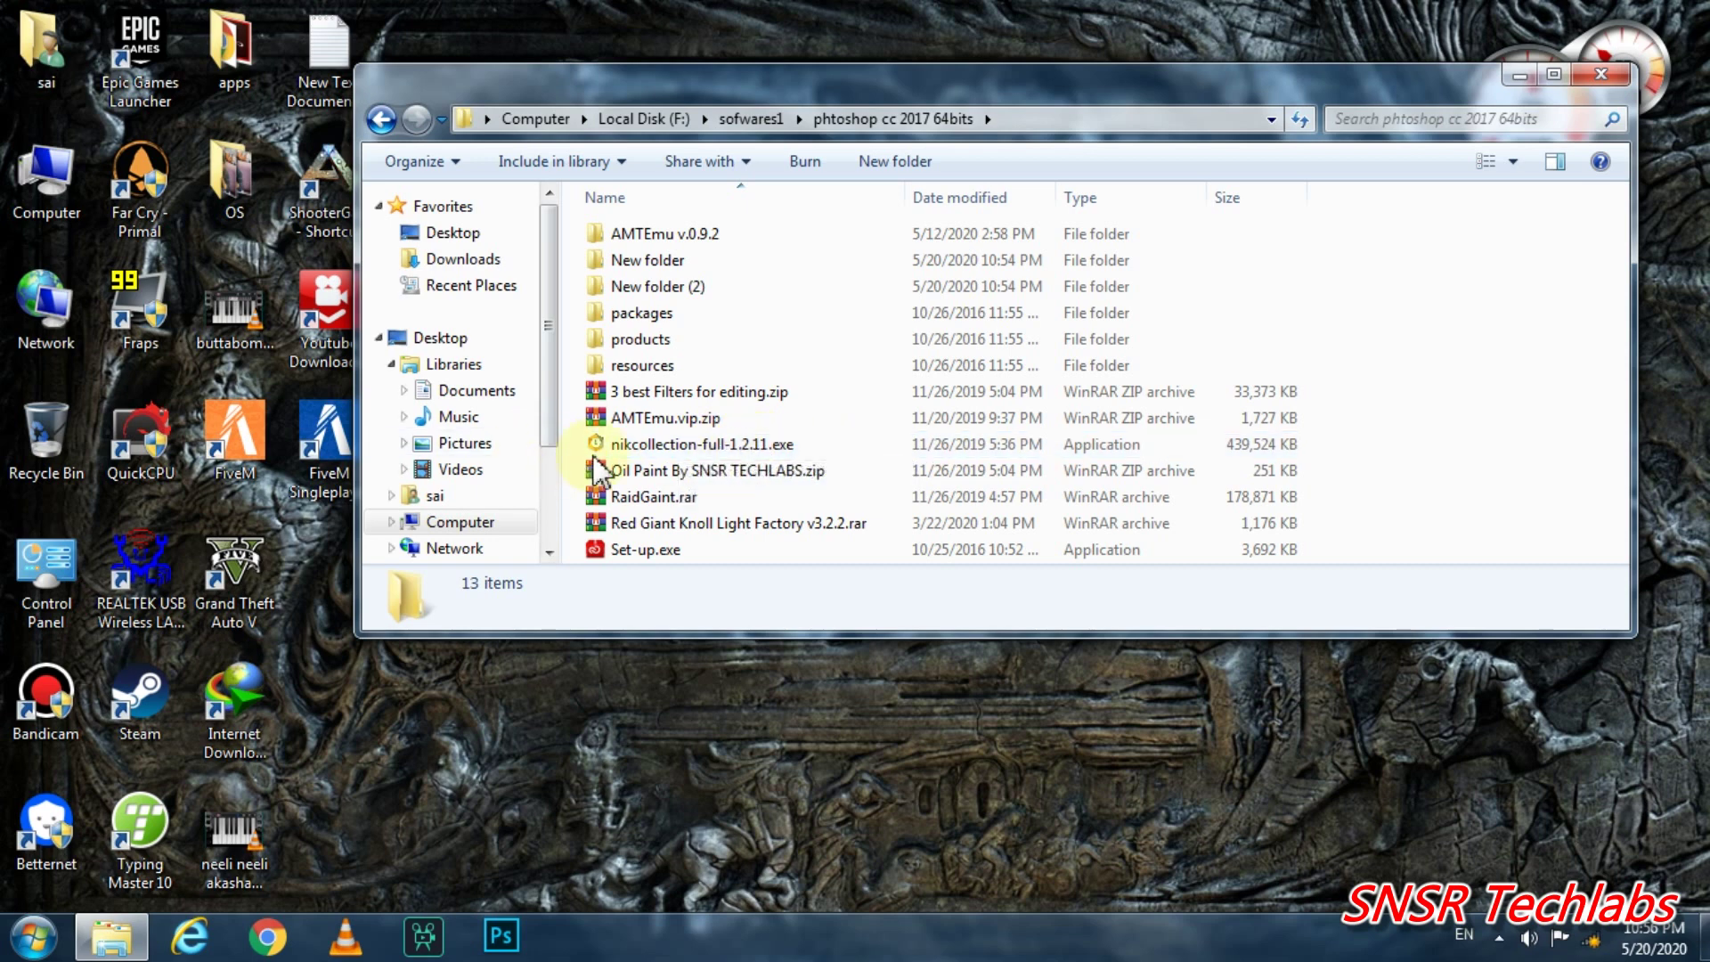
mouse_move(702, 444)
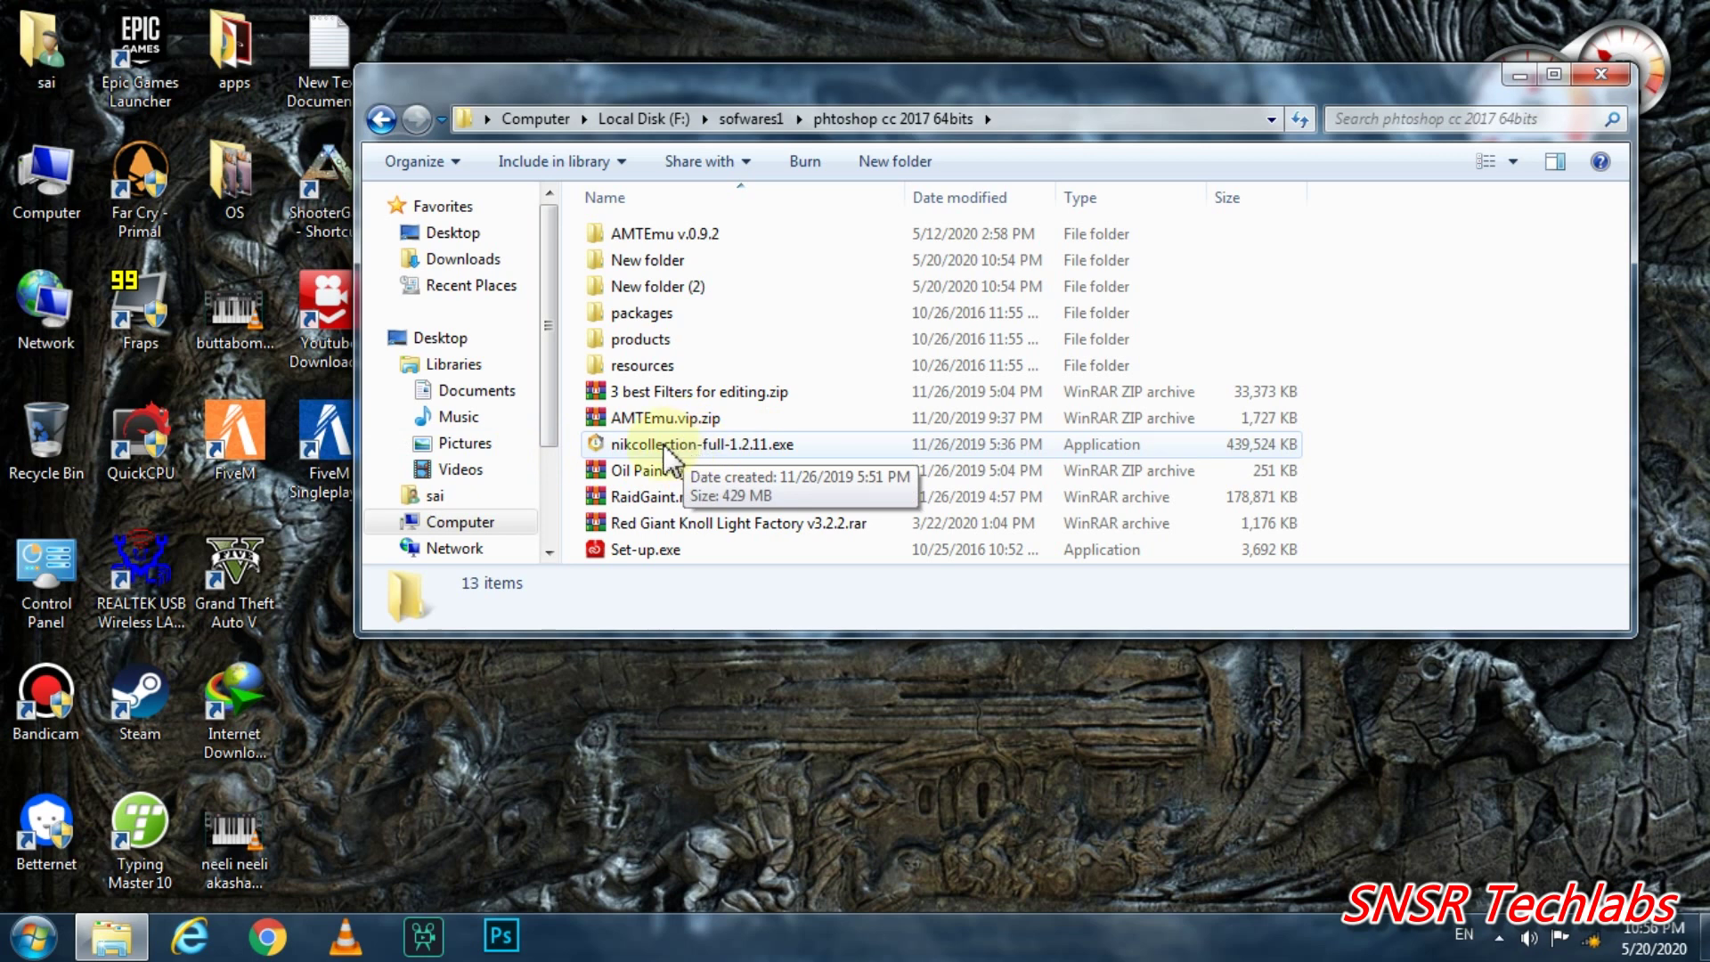
double_click(664, 445)
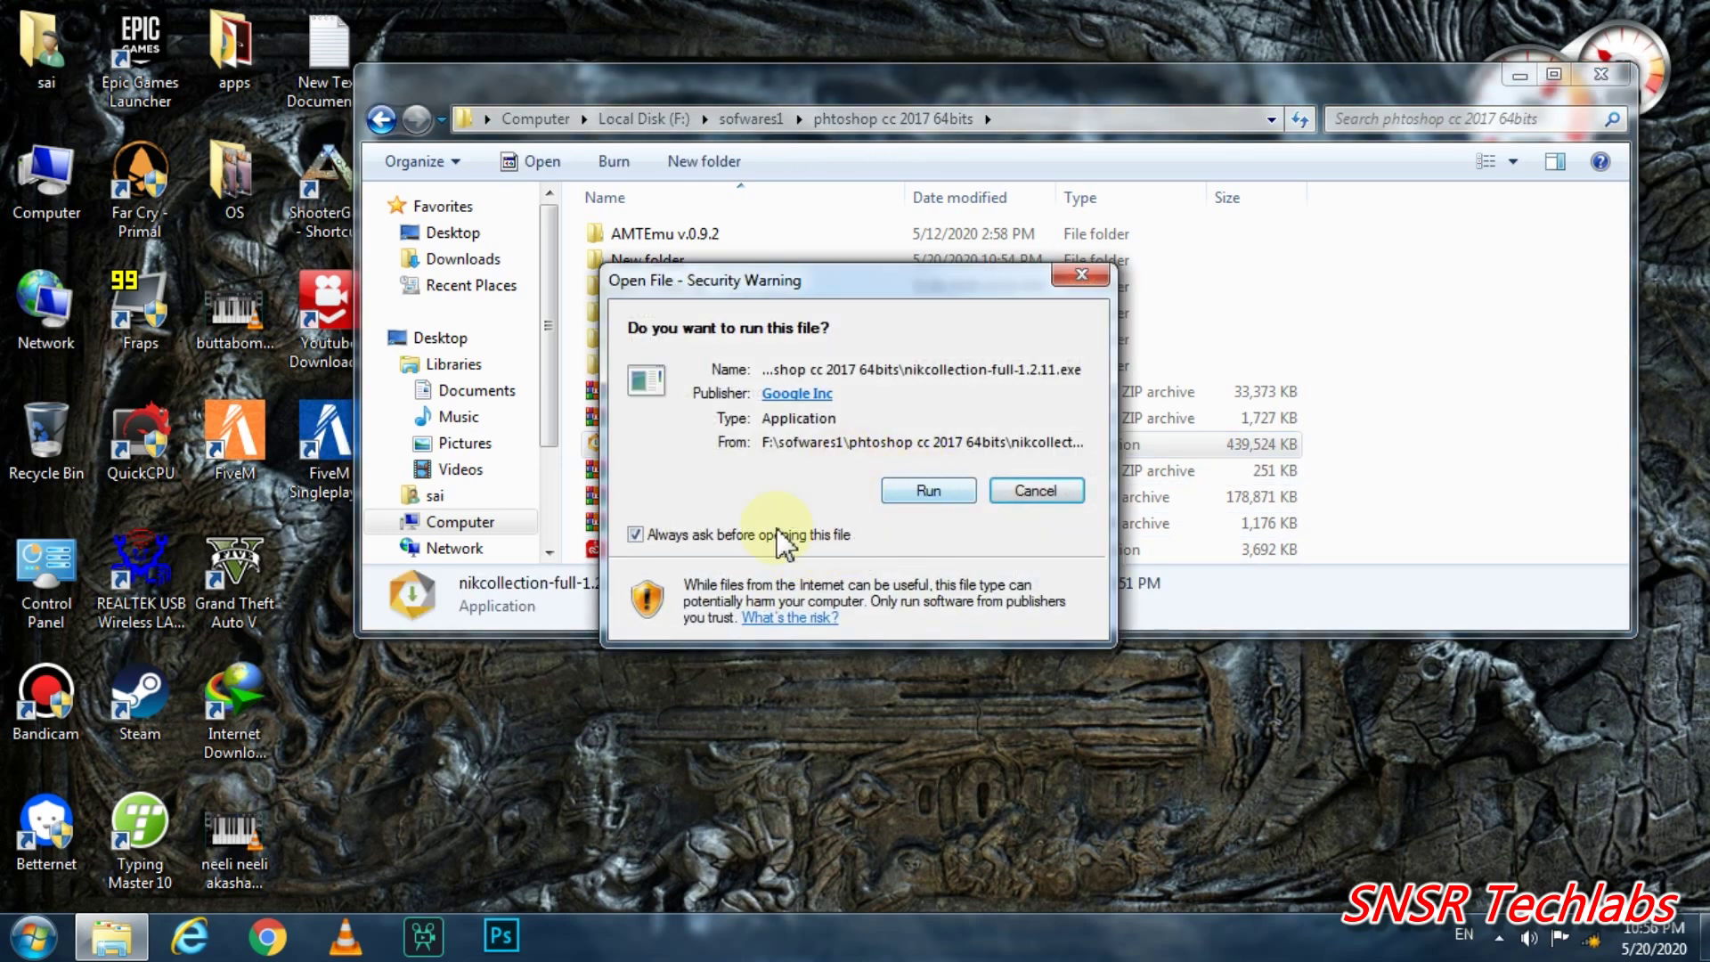
left_click(1084, 275)
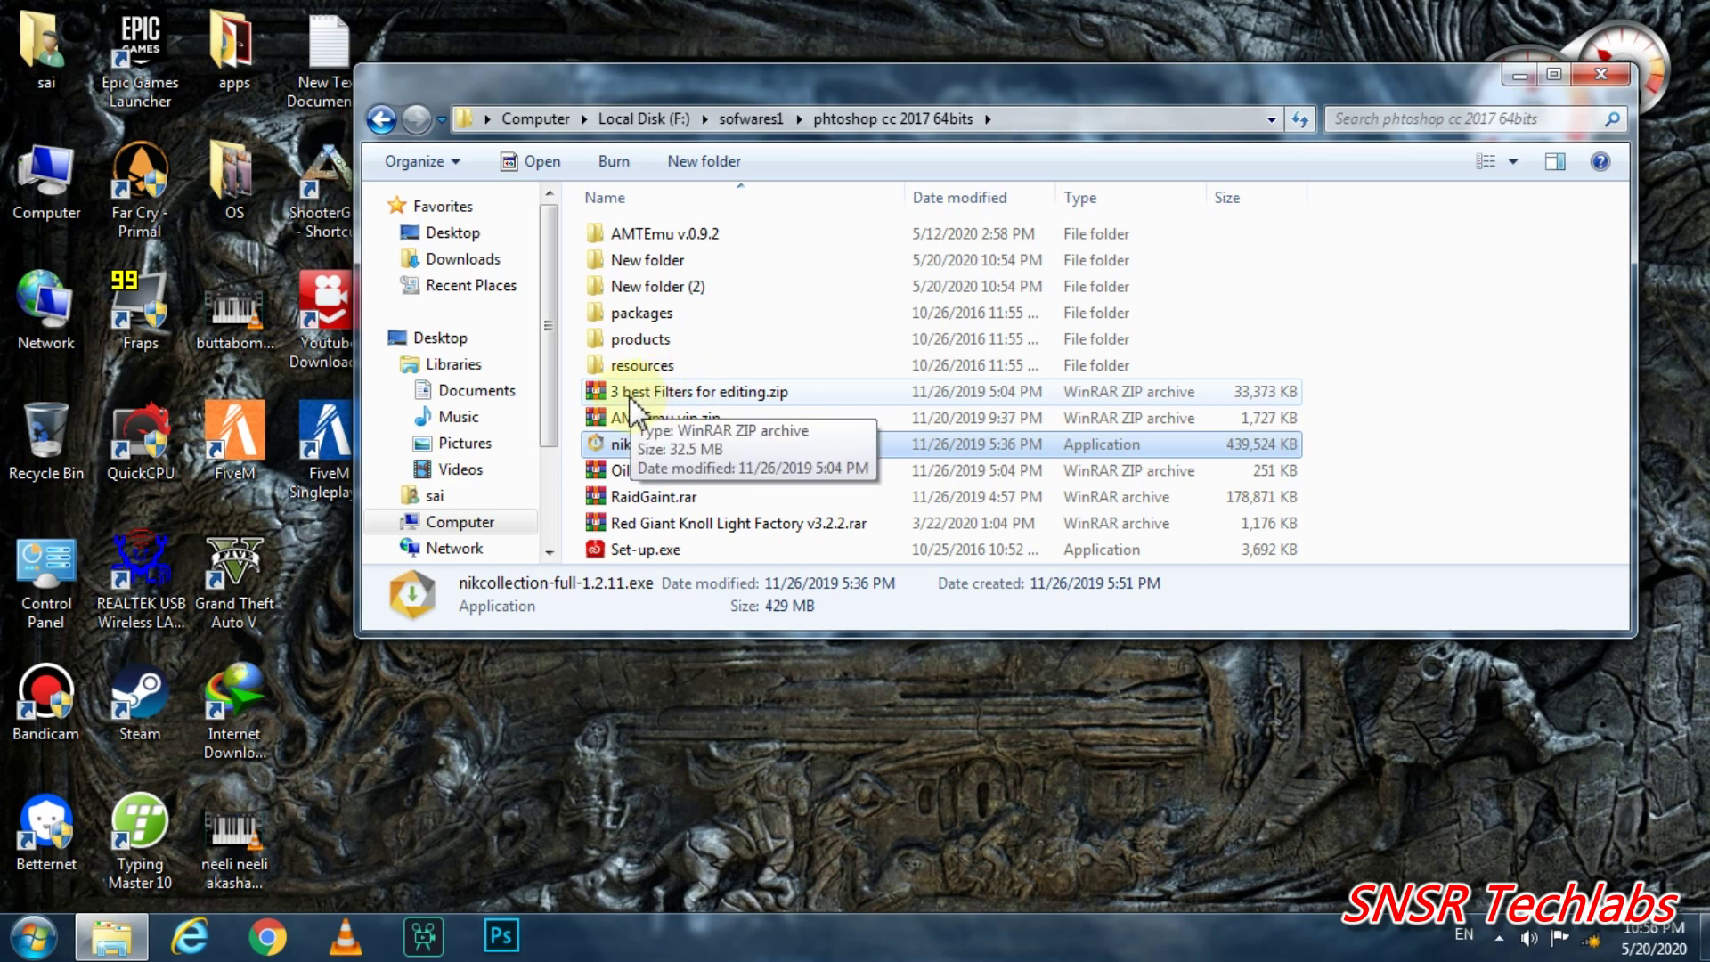
left_click(764, 405)
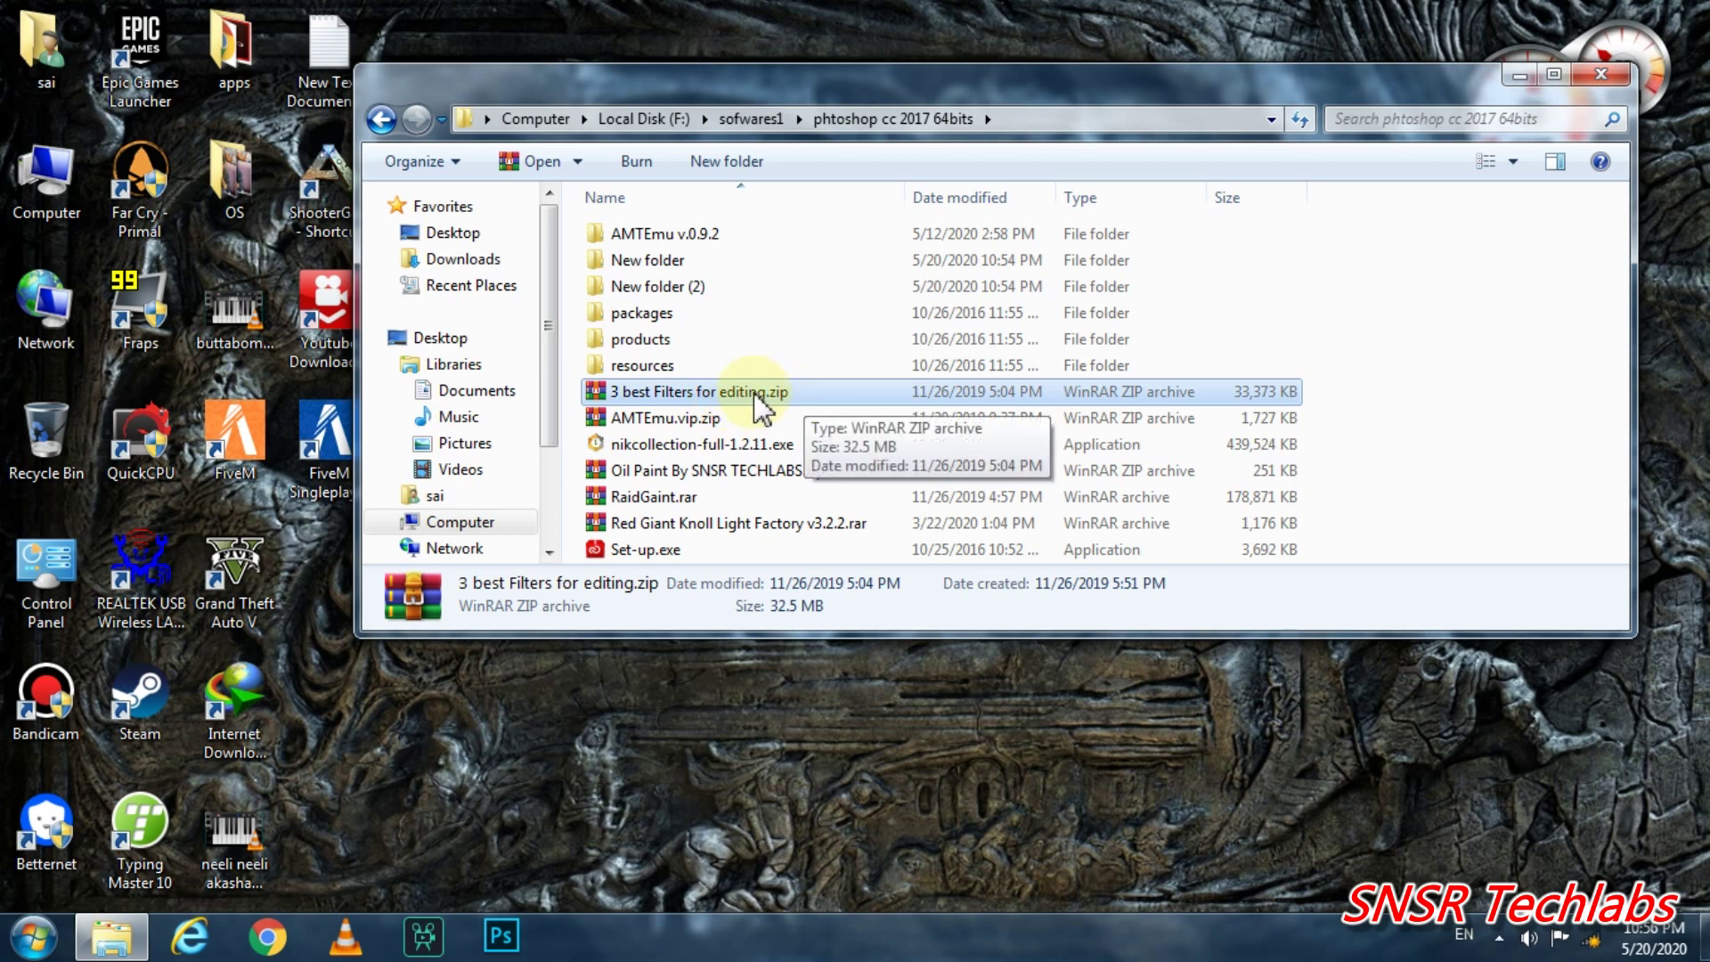
Extract '3 best Filters for editing.zip' to its own folder, open it, and select Imagenomic Noisware.
right_click(756, 398)
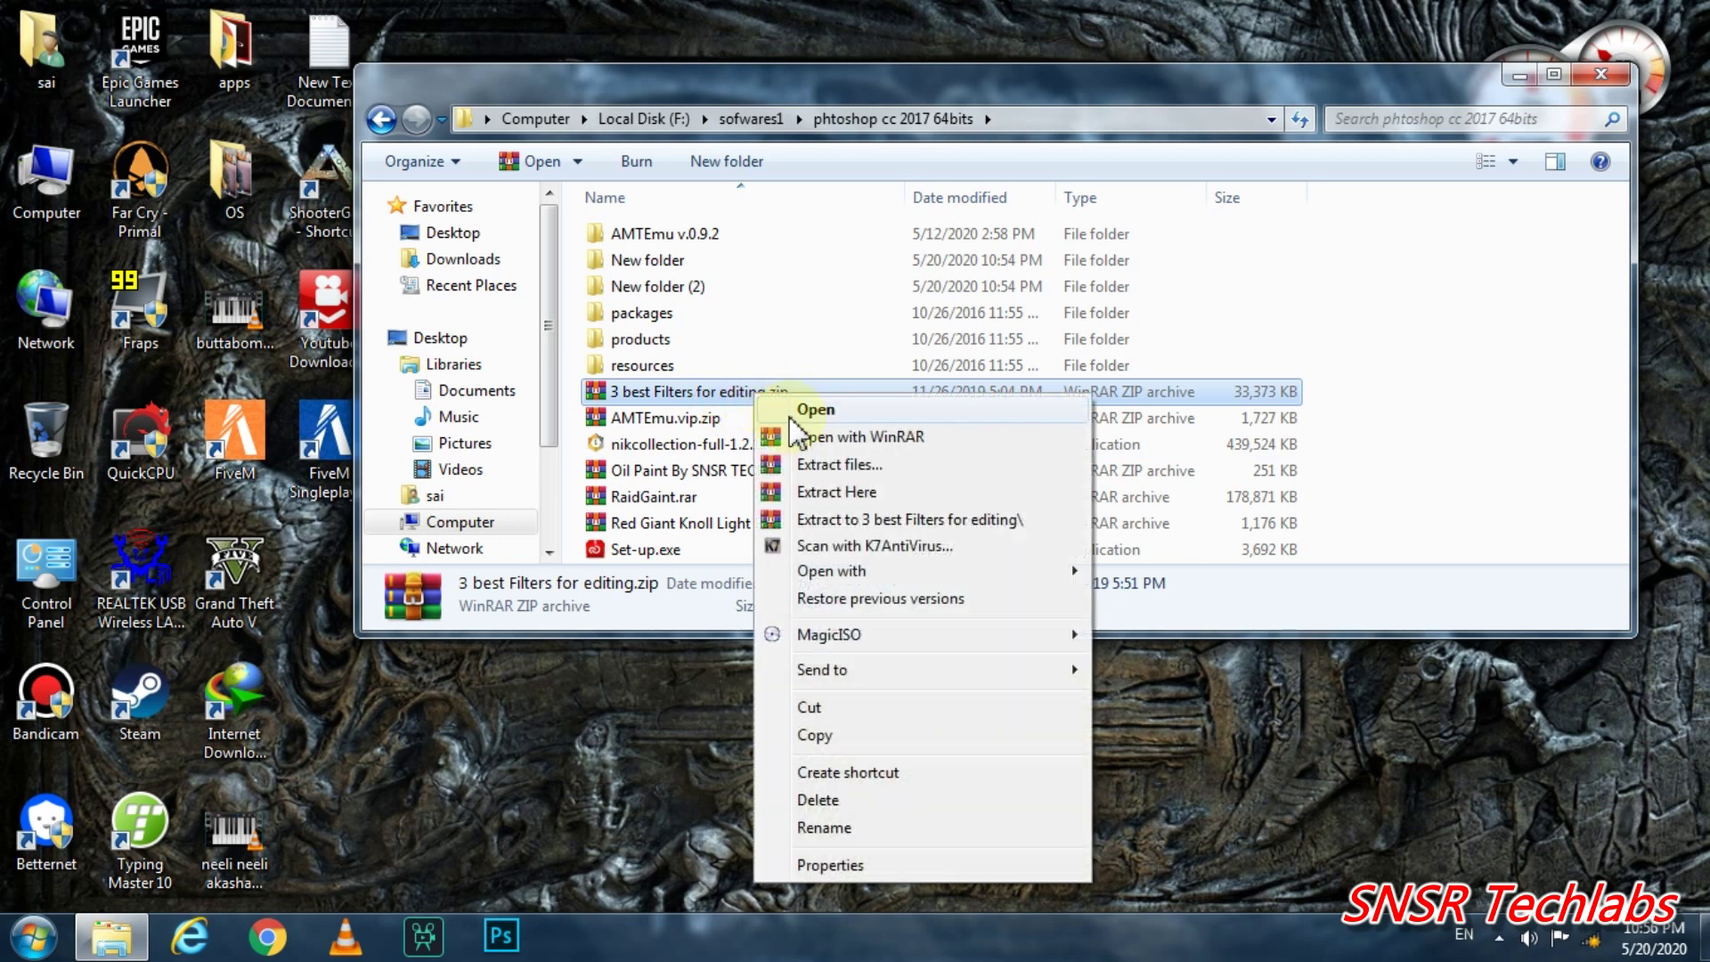
left_click(838, 515)
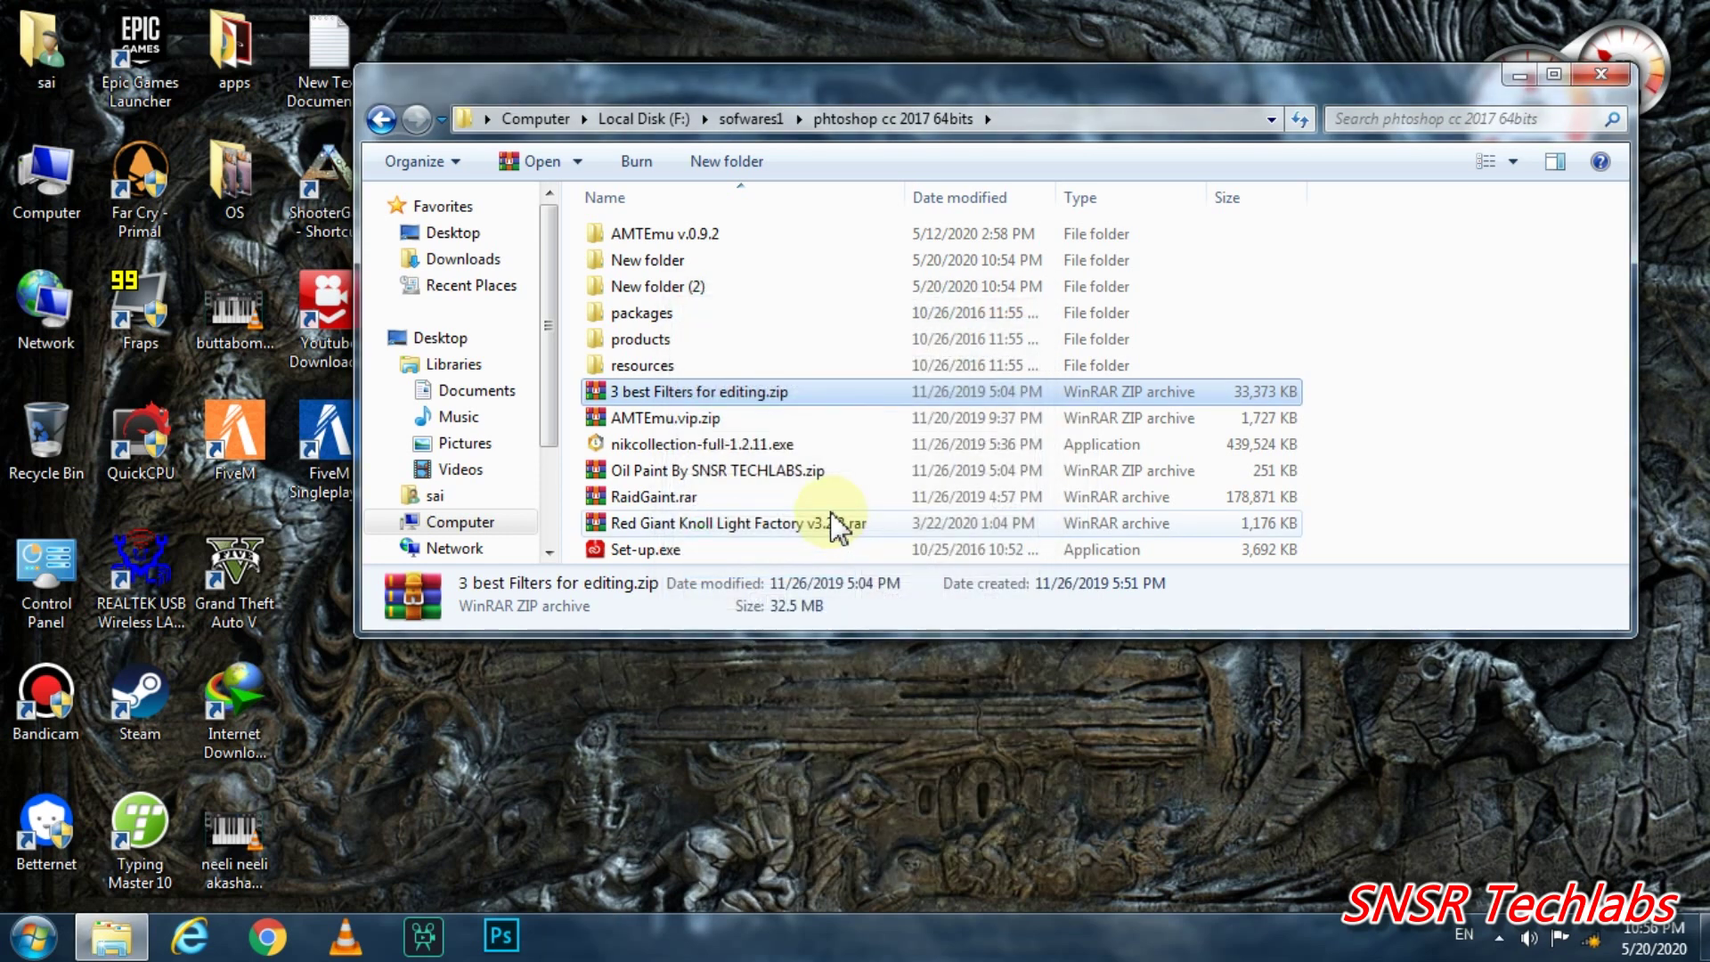
double_click(623, 233)
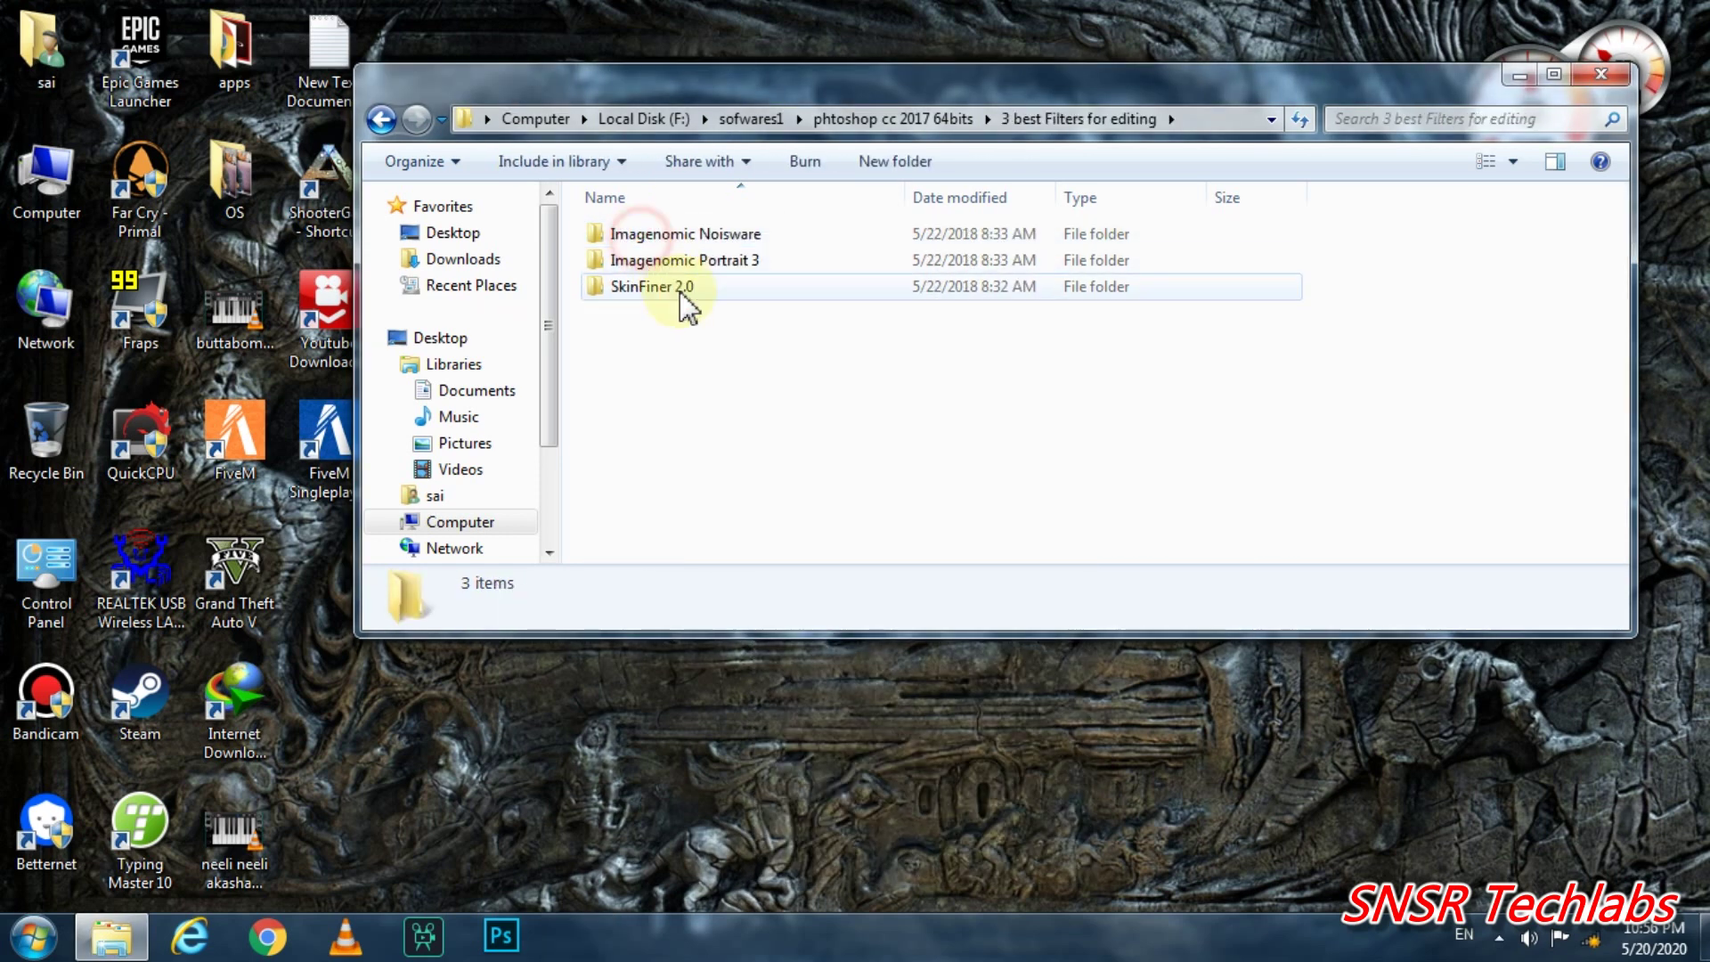
left_click_drag(688, 362, 698, 217)
left_click_drag(717, 393, 734, 346)
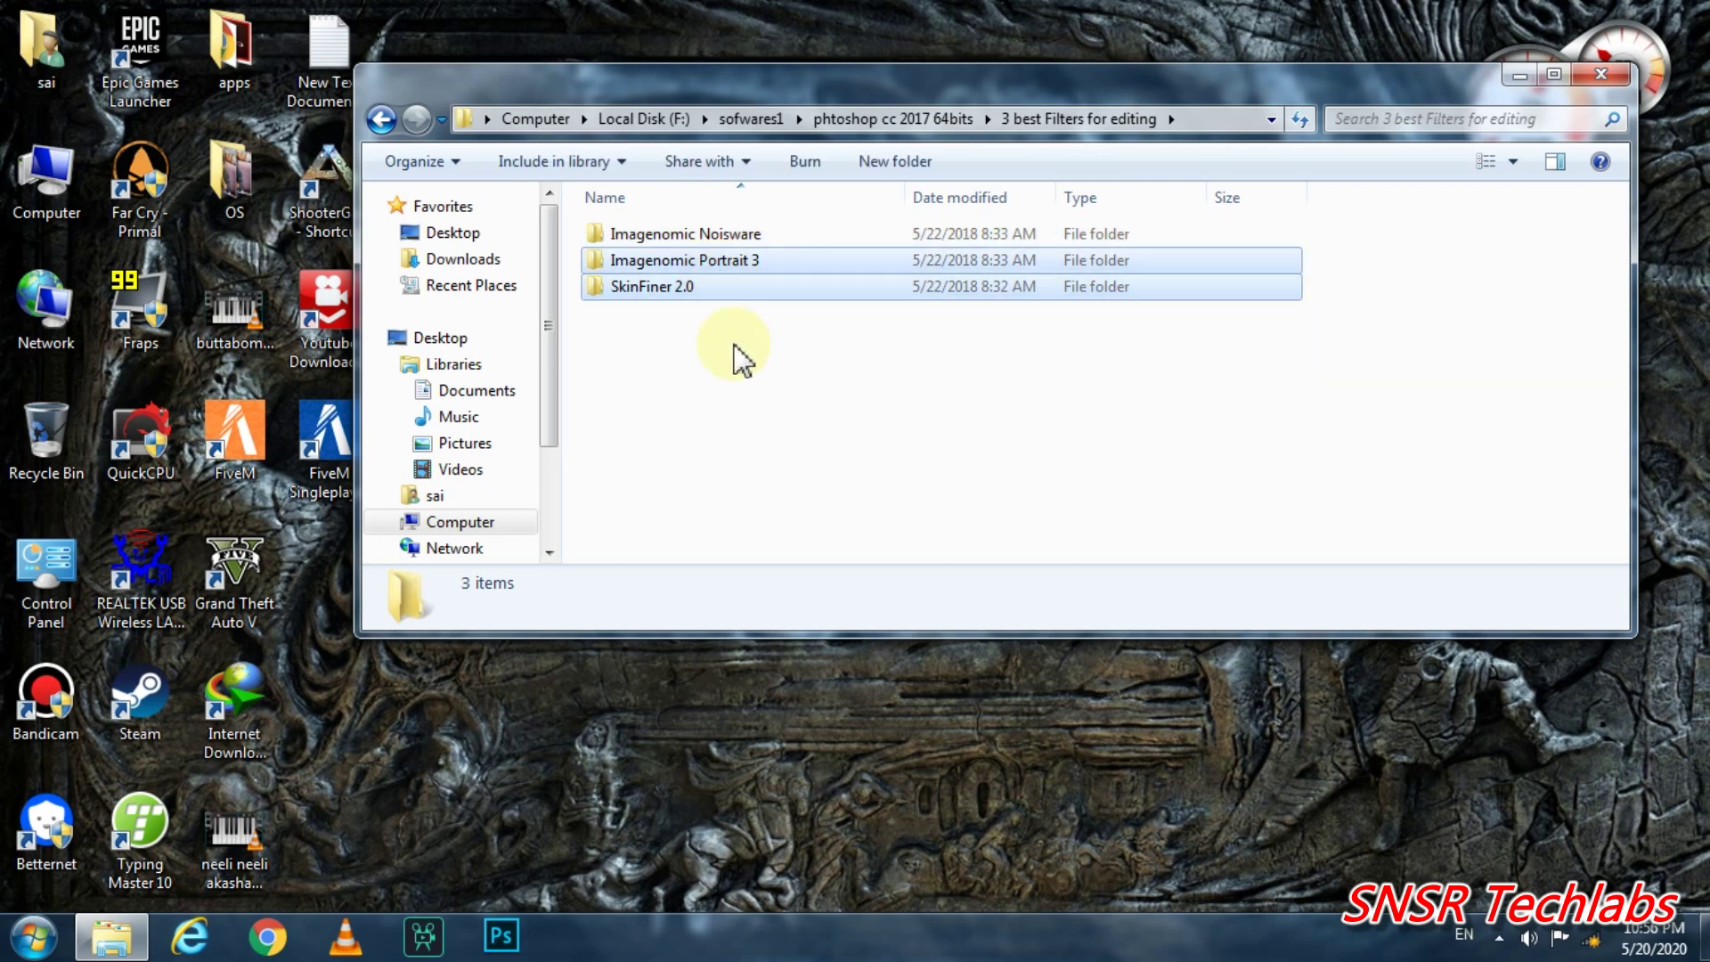
left_click(730, 399)
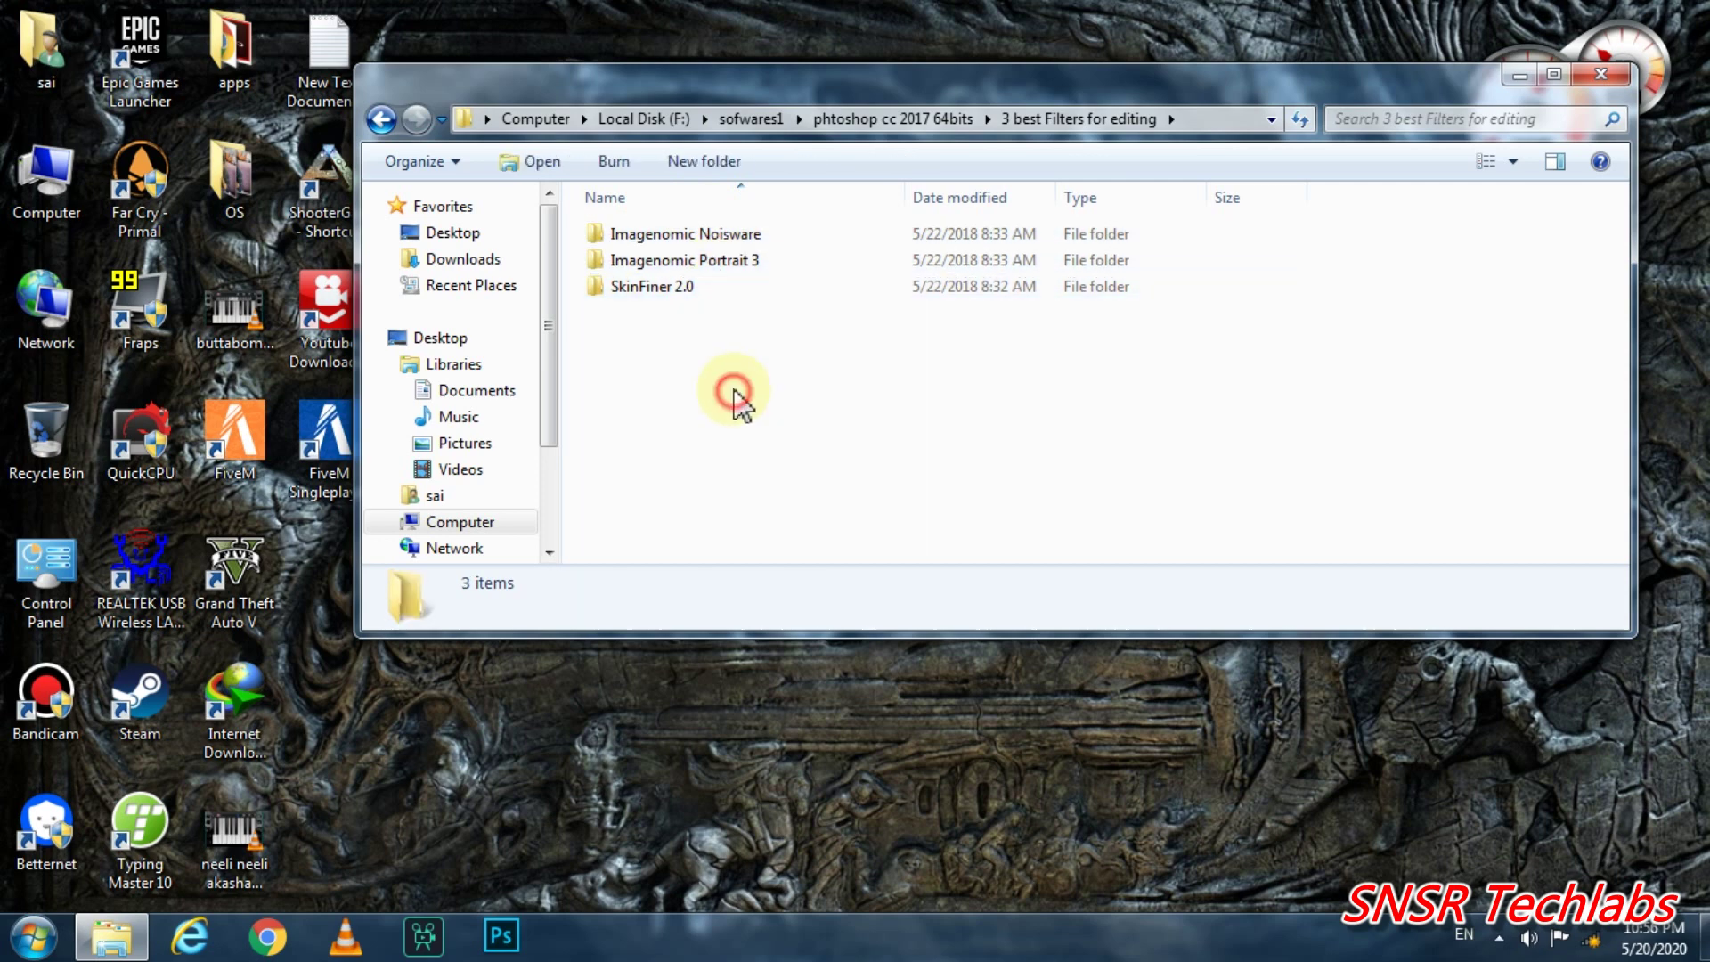
left_click(701, 235)
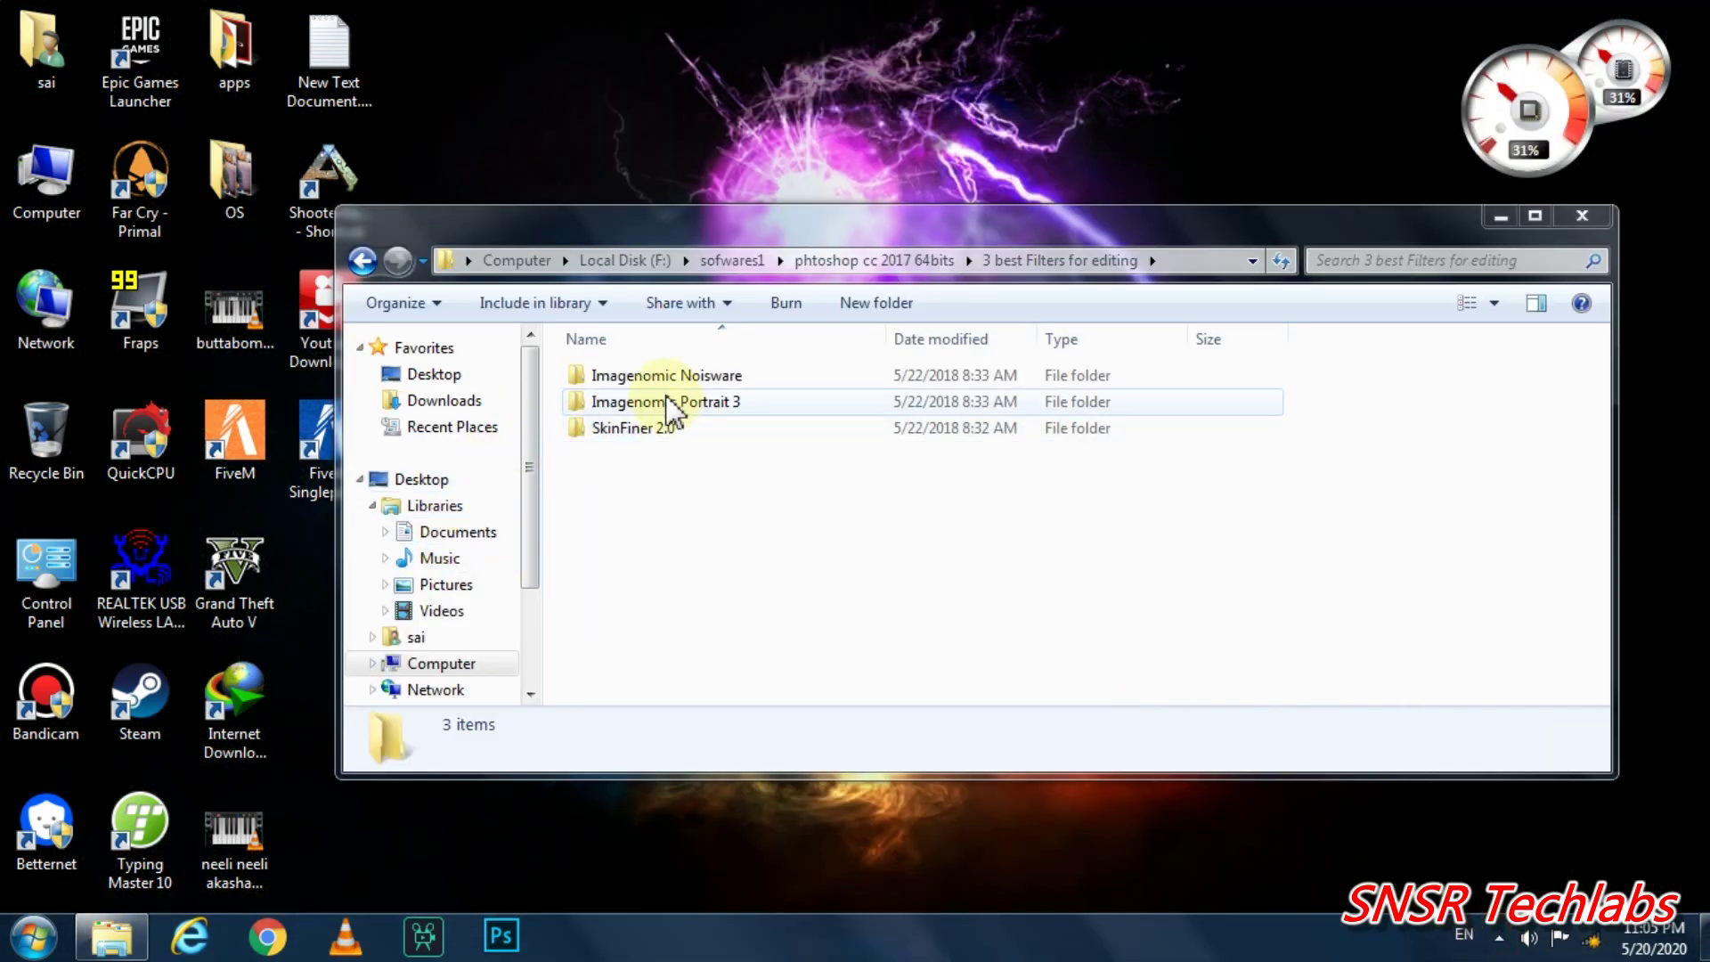
Install Noiseware from NoisewarePs5030.exe, accepting the license and finishing setup.
double_click(668, 377)
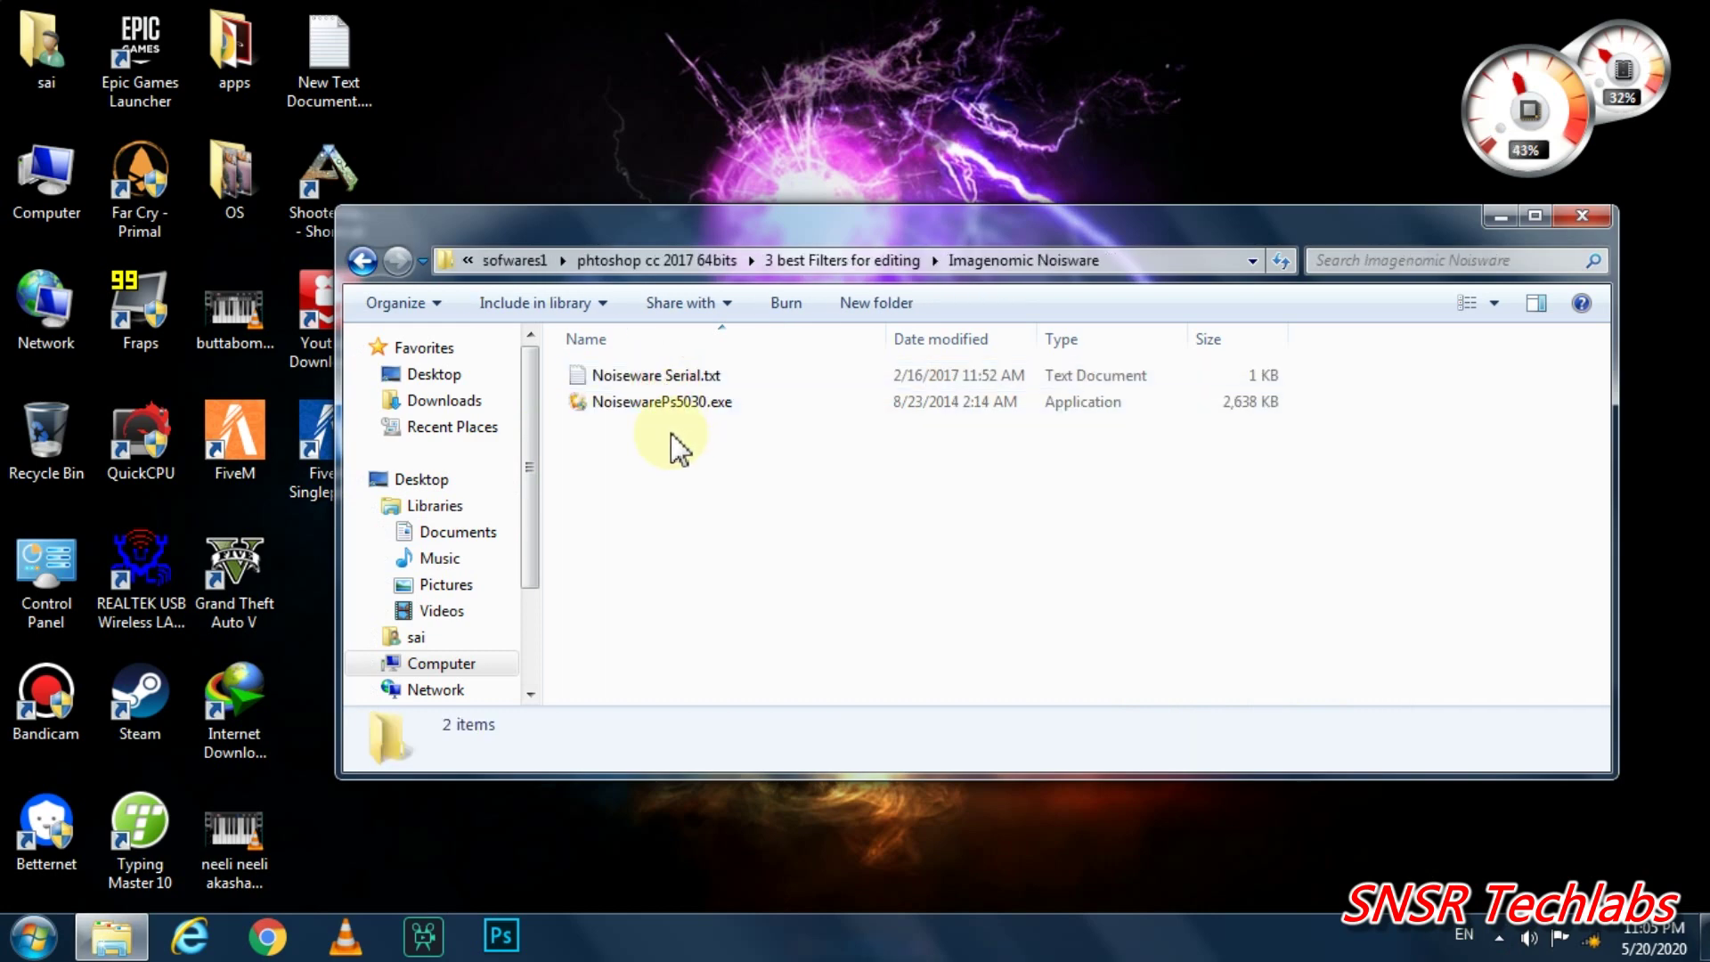
left_click(672, 411)
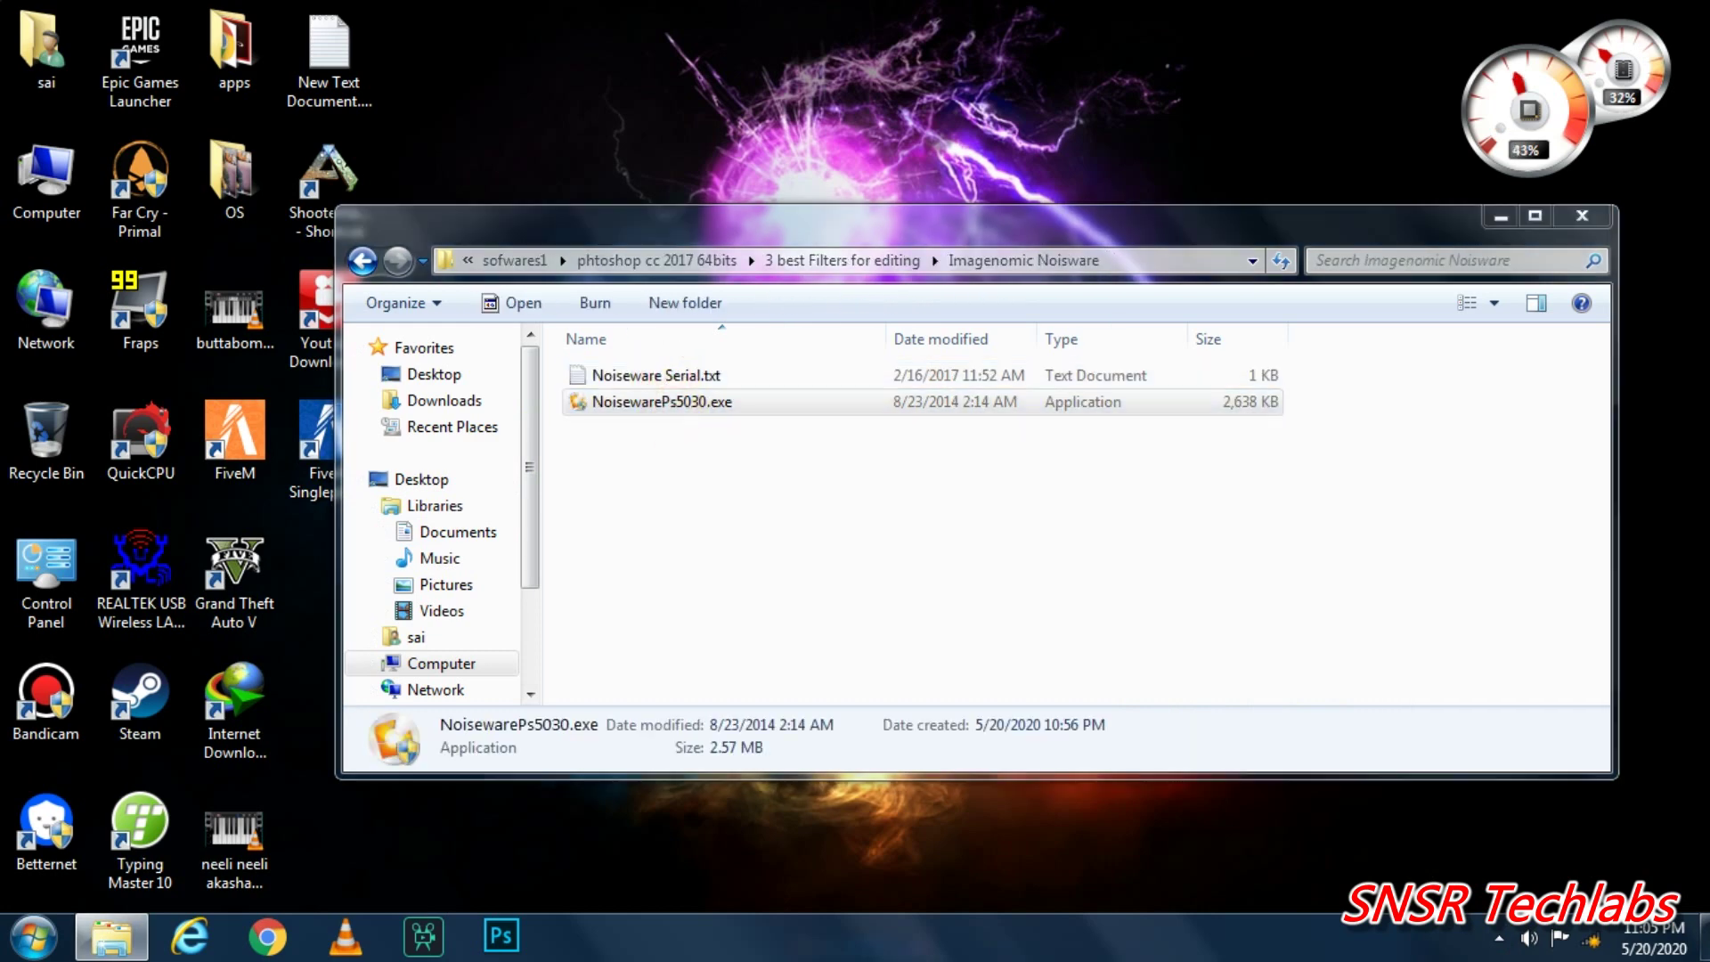
left_click(1032, 678)
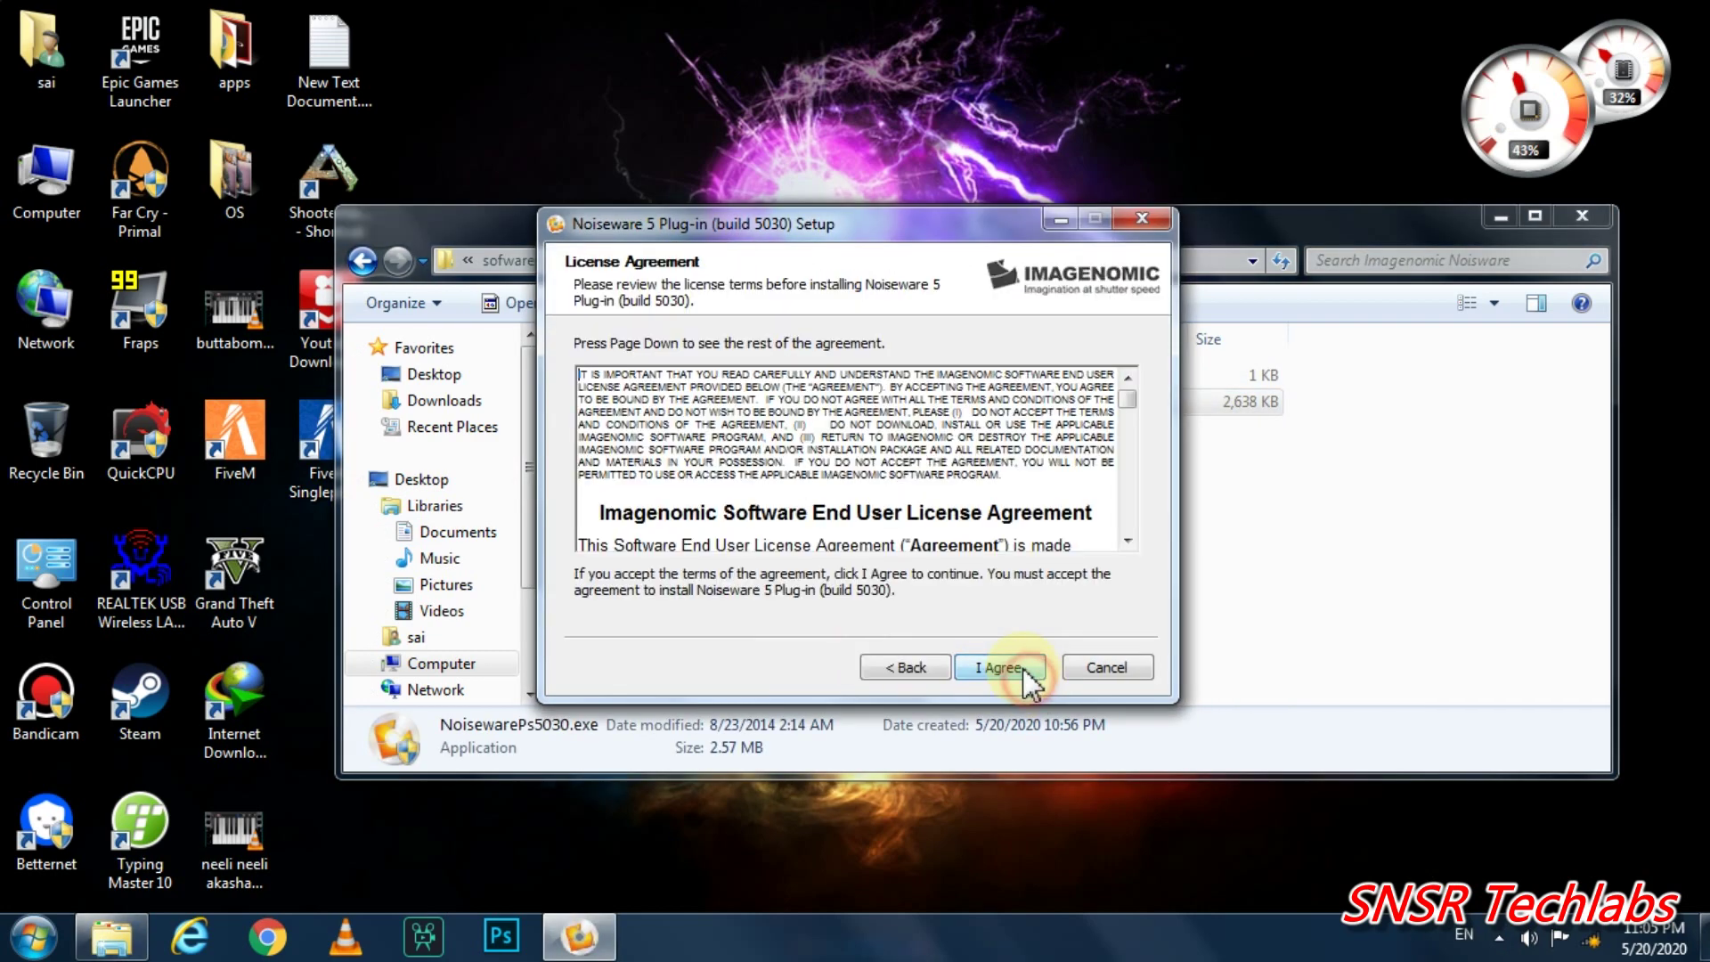
left_click(1025, 672)
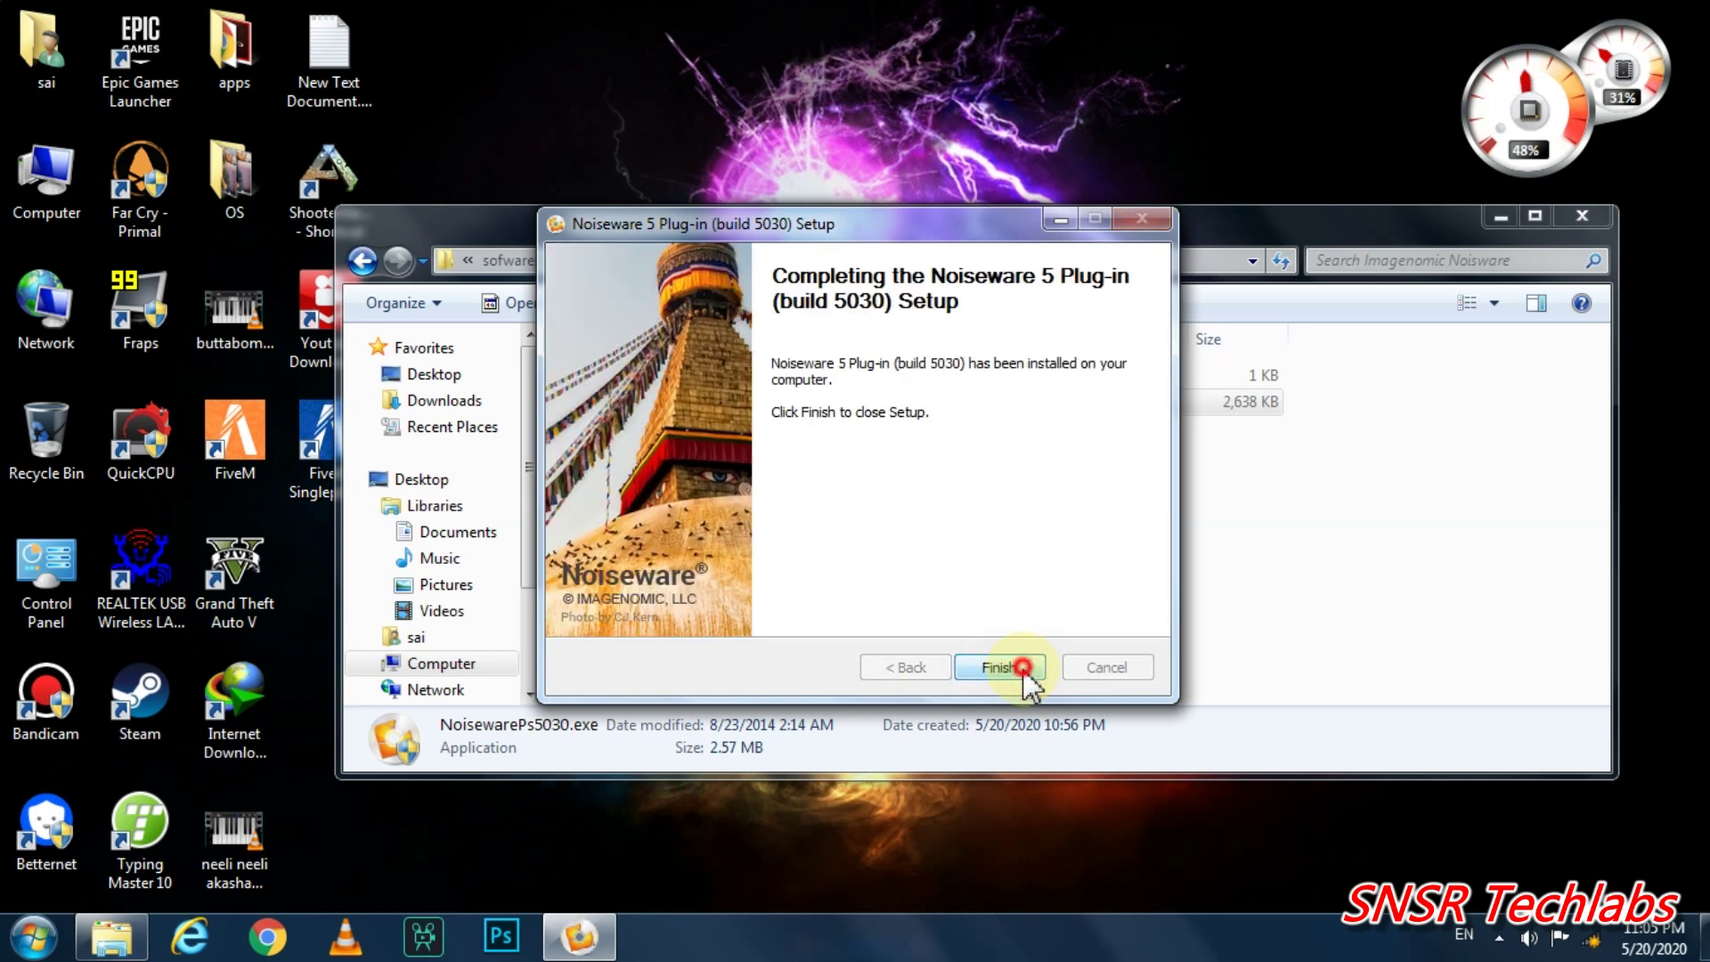
left_click(1024, 668)
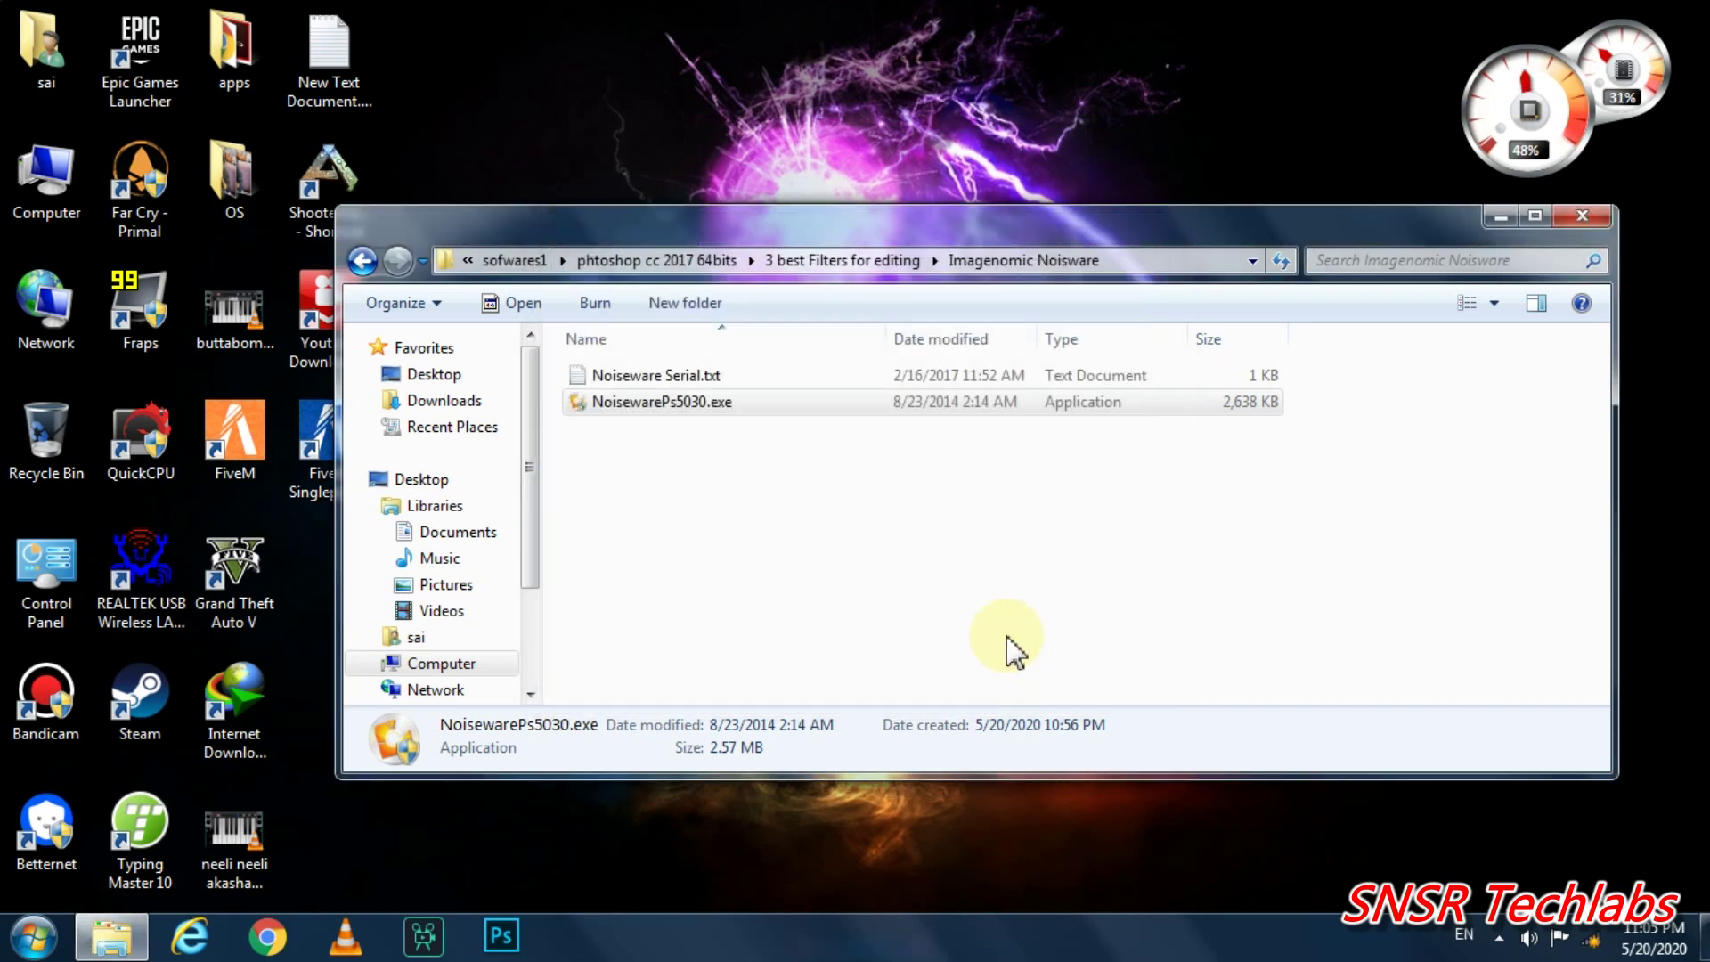
Install Portraiture 3 from PortraiturePS3027CE.exe in the Imagenomic Portrait 3 folder.
left_click(363, 261)
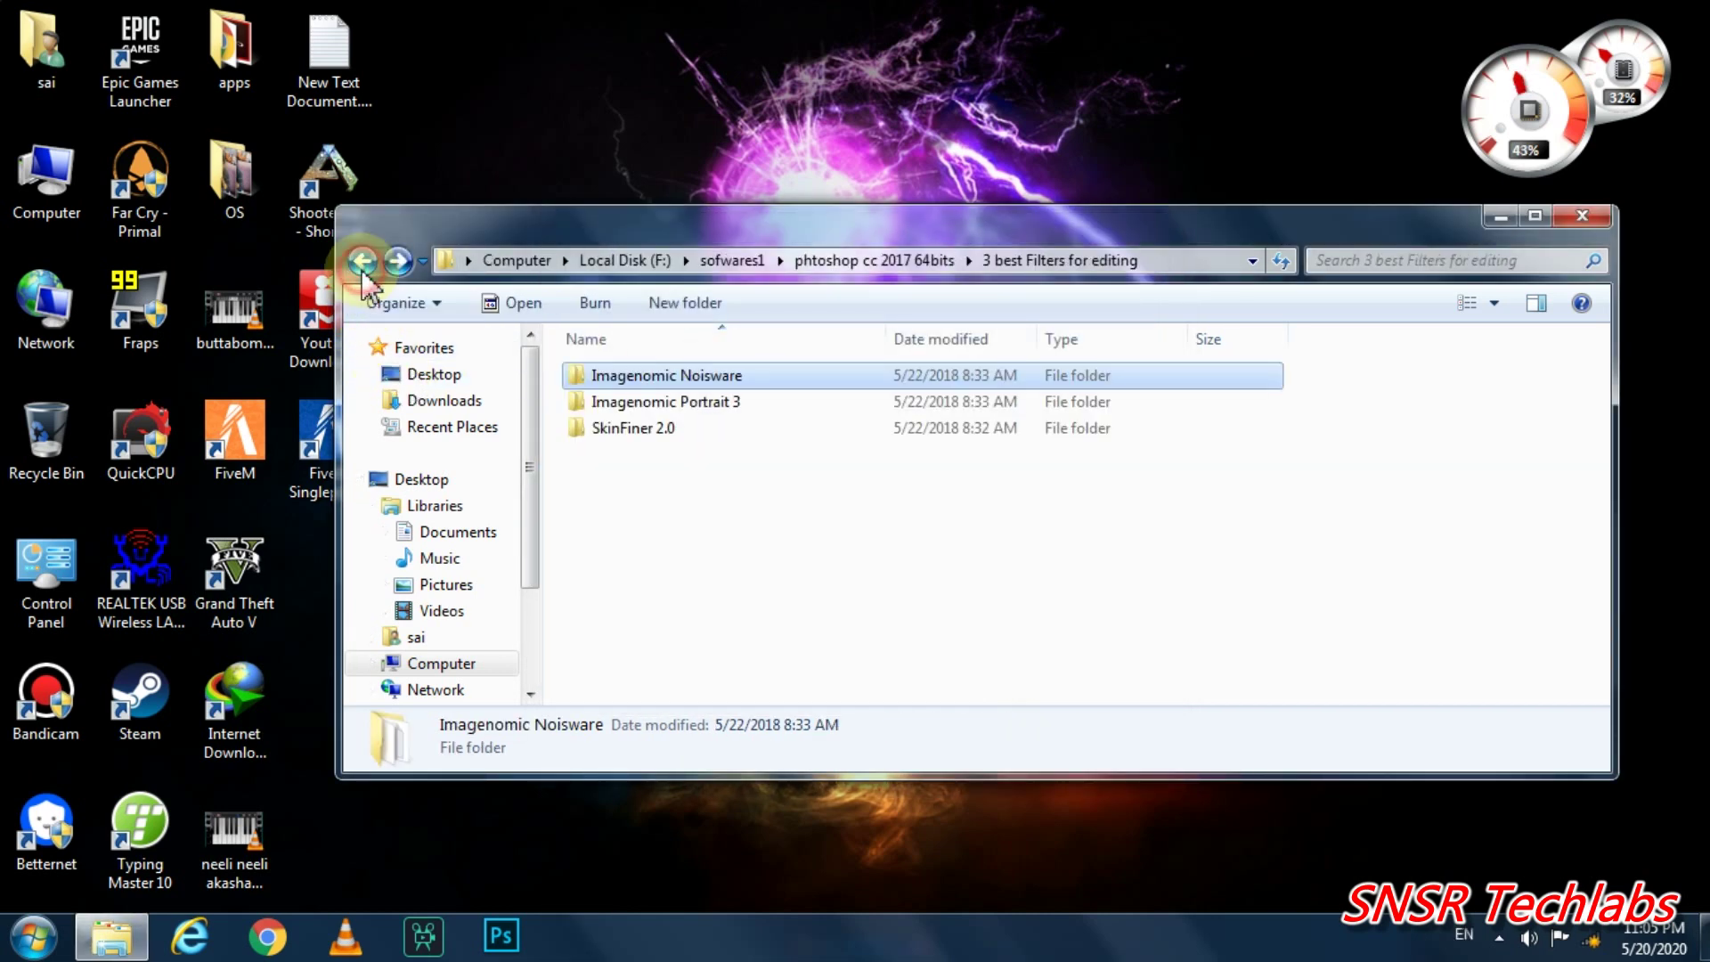
double_click(785, 410)
double_click(802, 380)
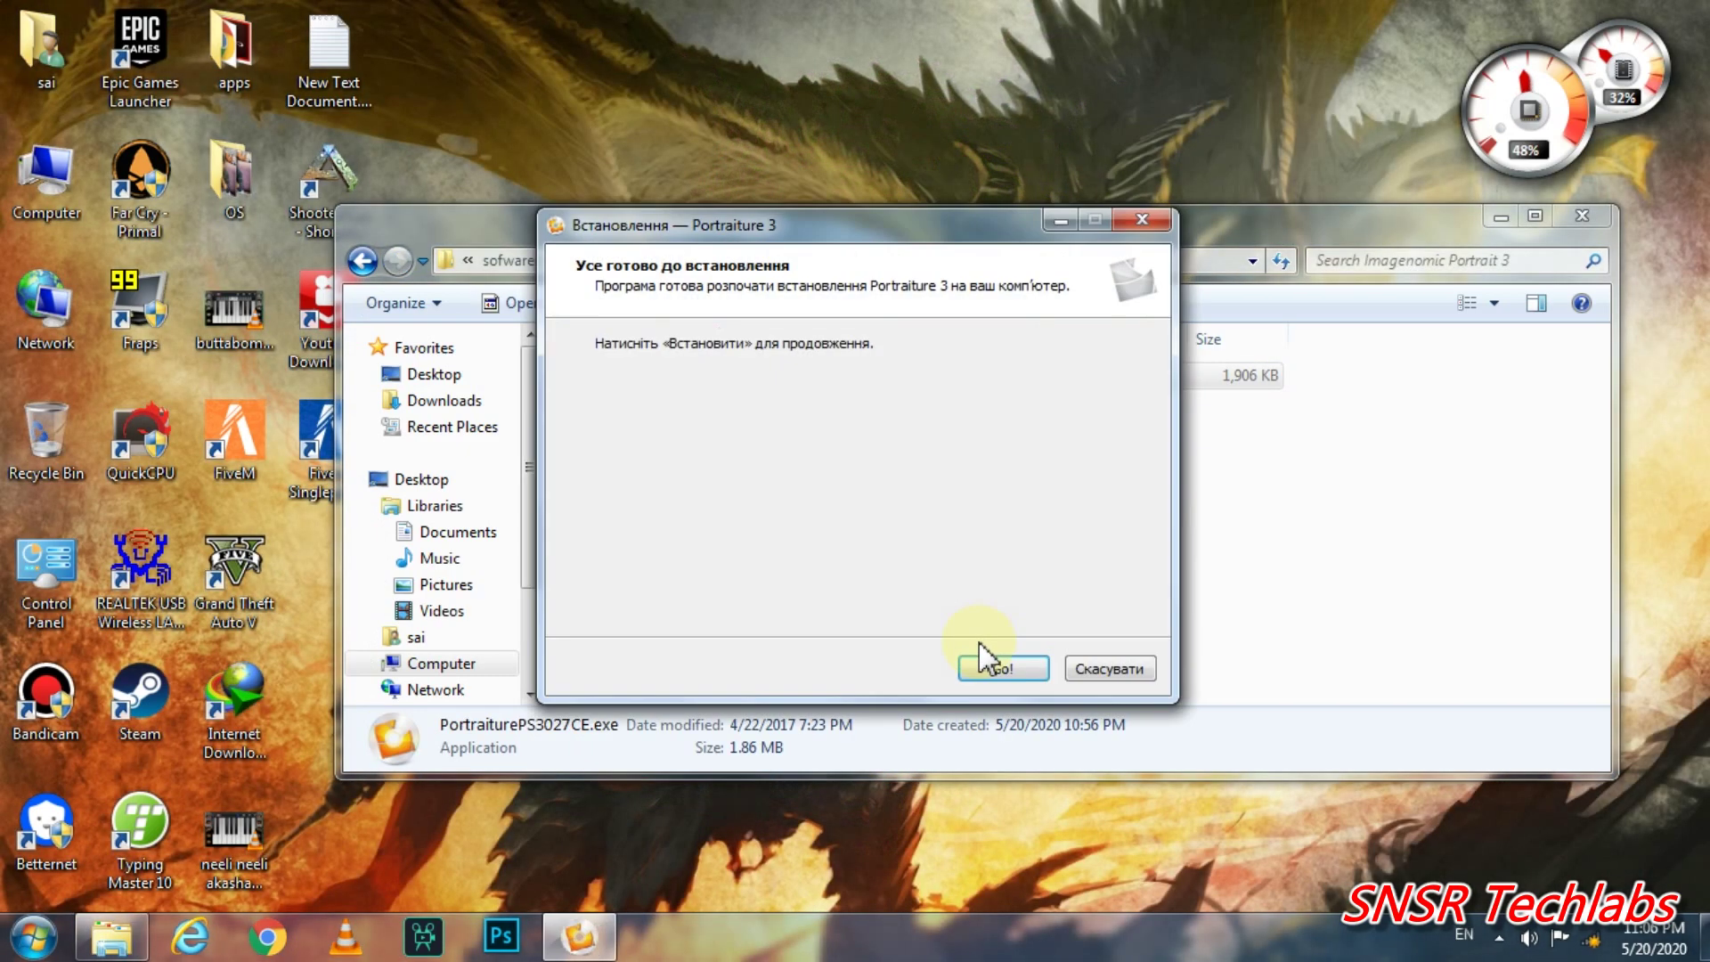
left_click(984, 661)
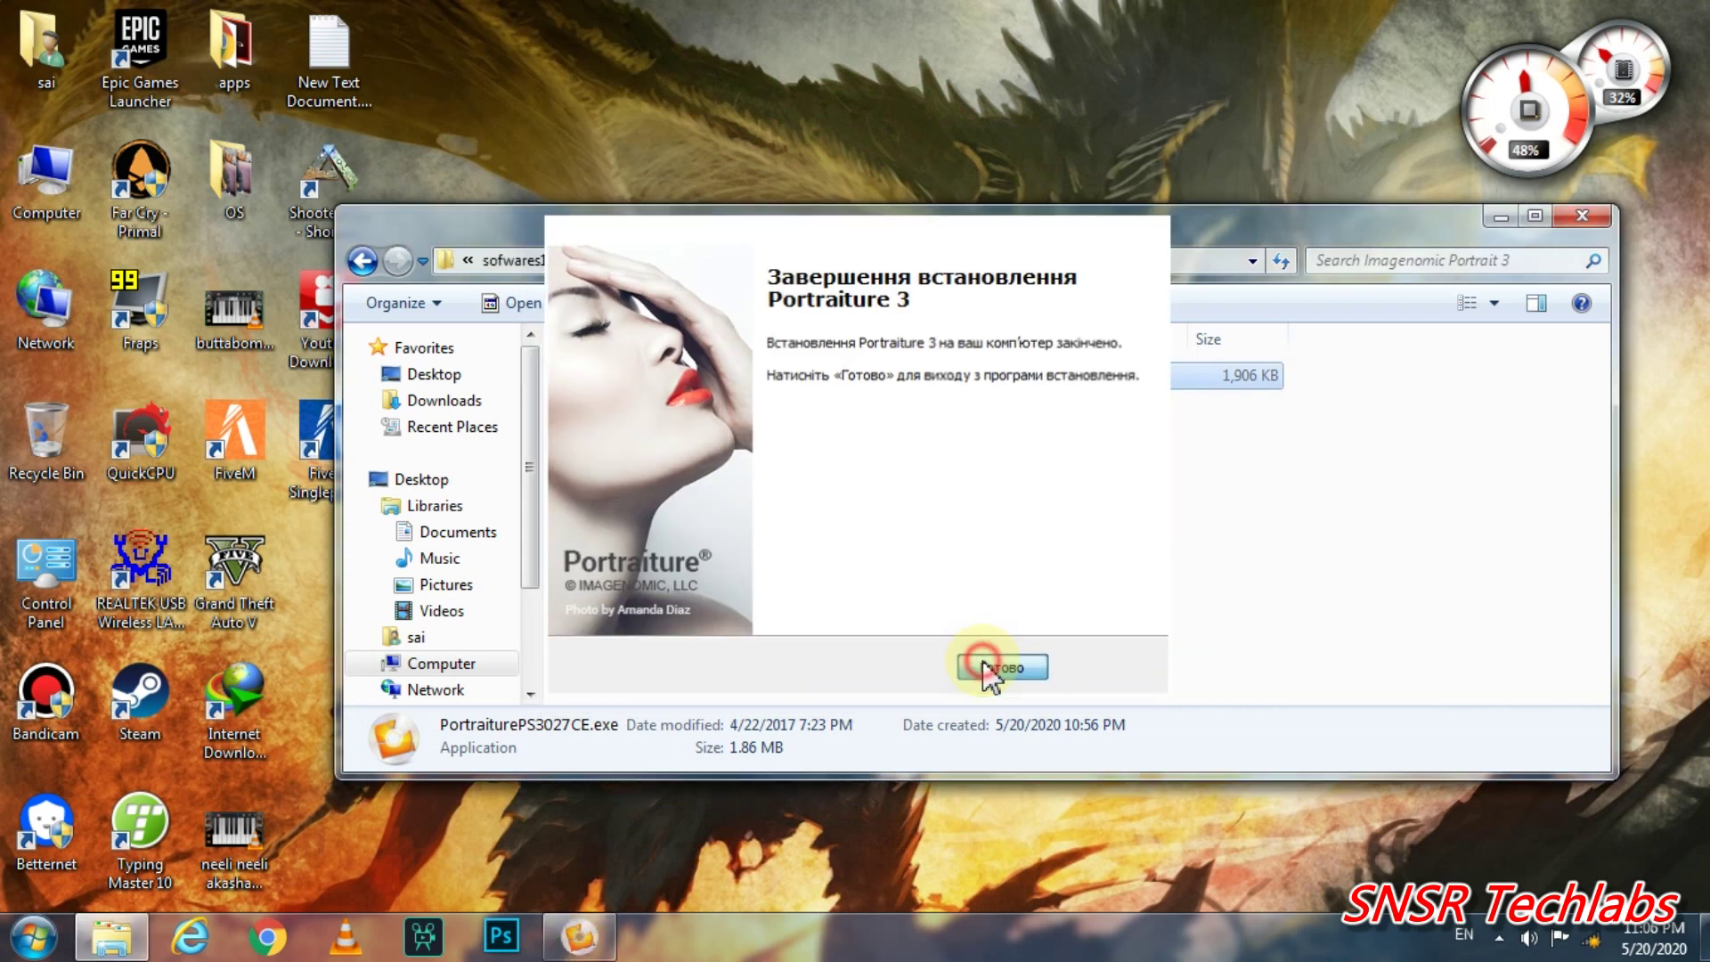
left_click(990, 671)
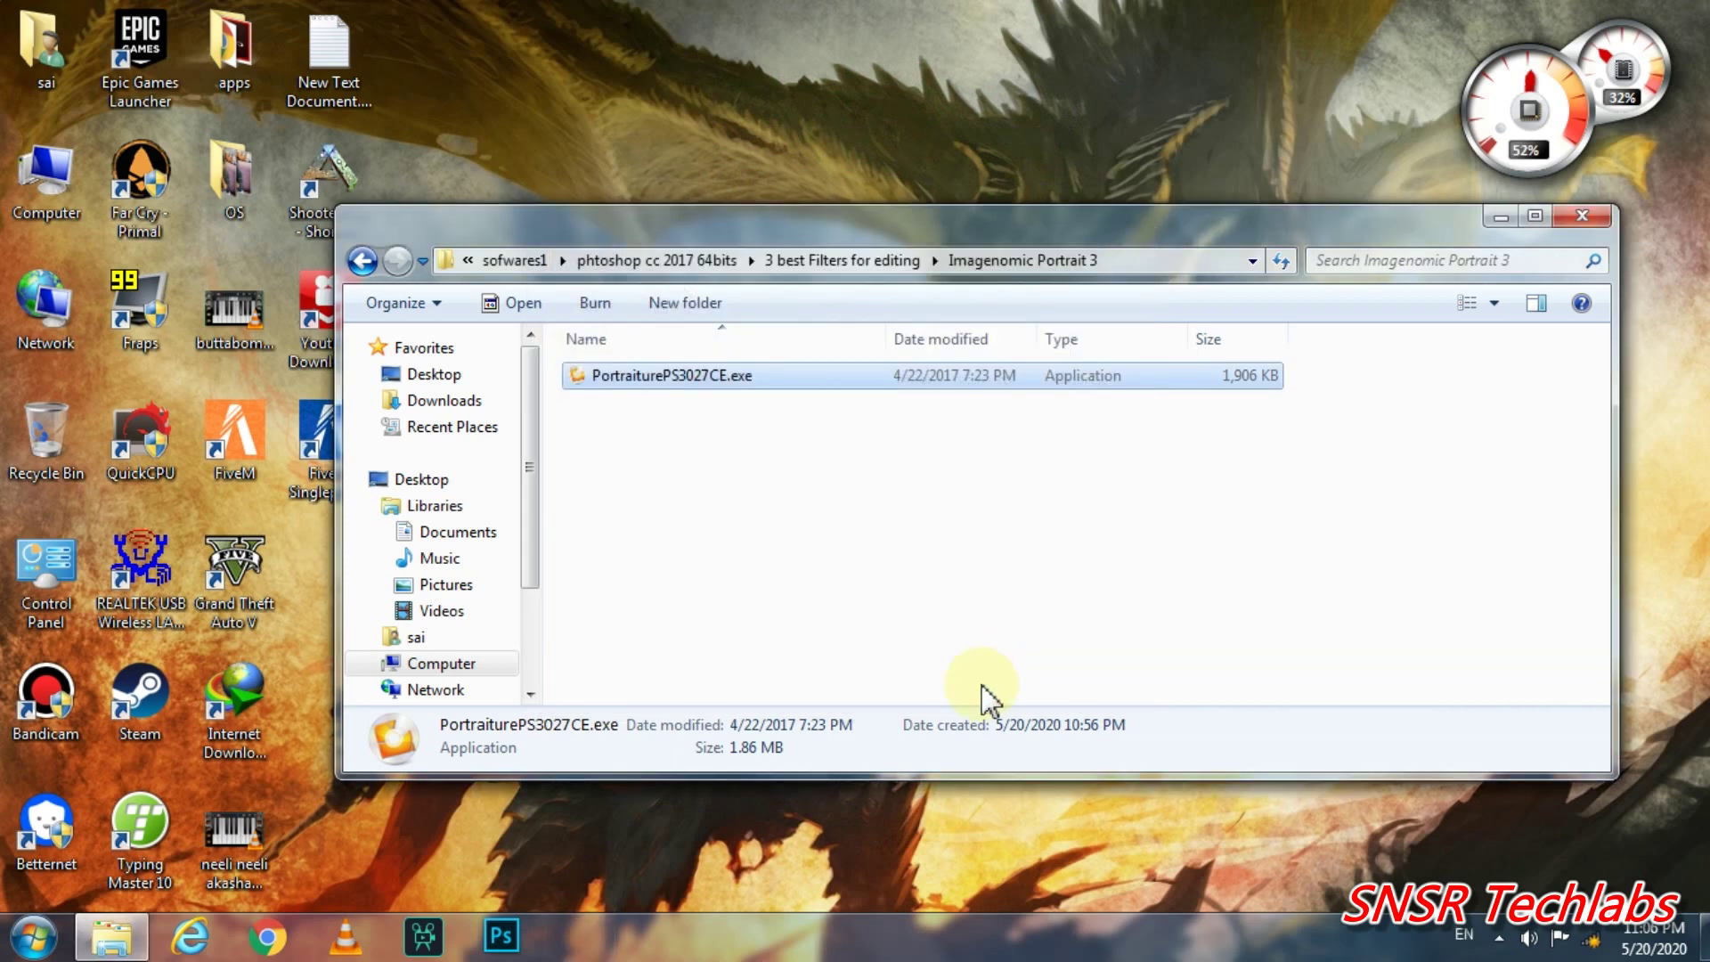
left_click(361, 259)
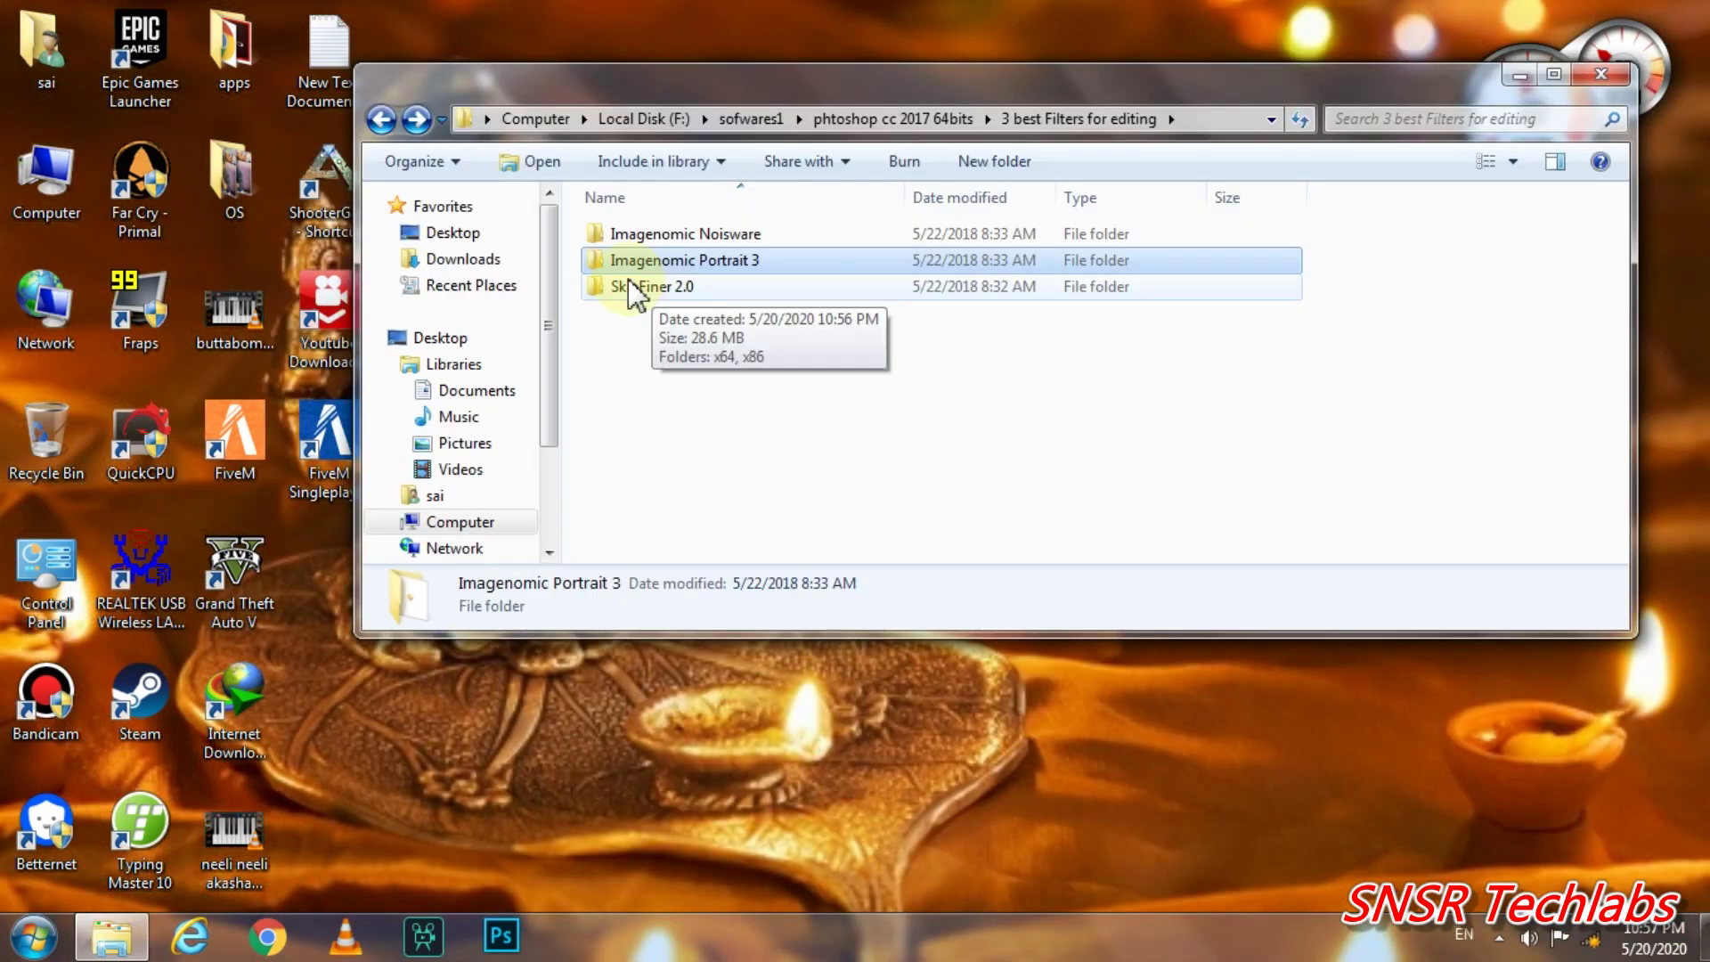
Select PECtrl.dll in the SkinFiner 2.0\x64\Crack folder.
double_click(629, 285)
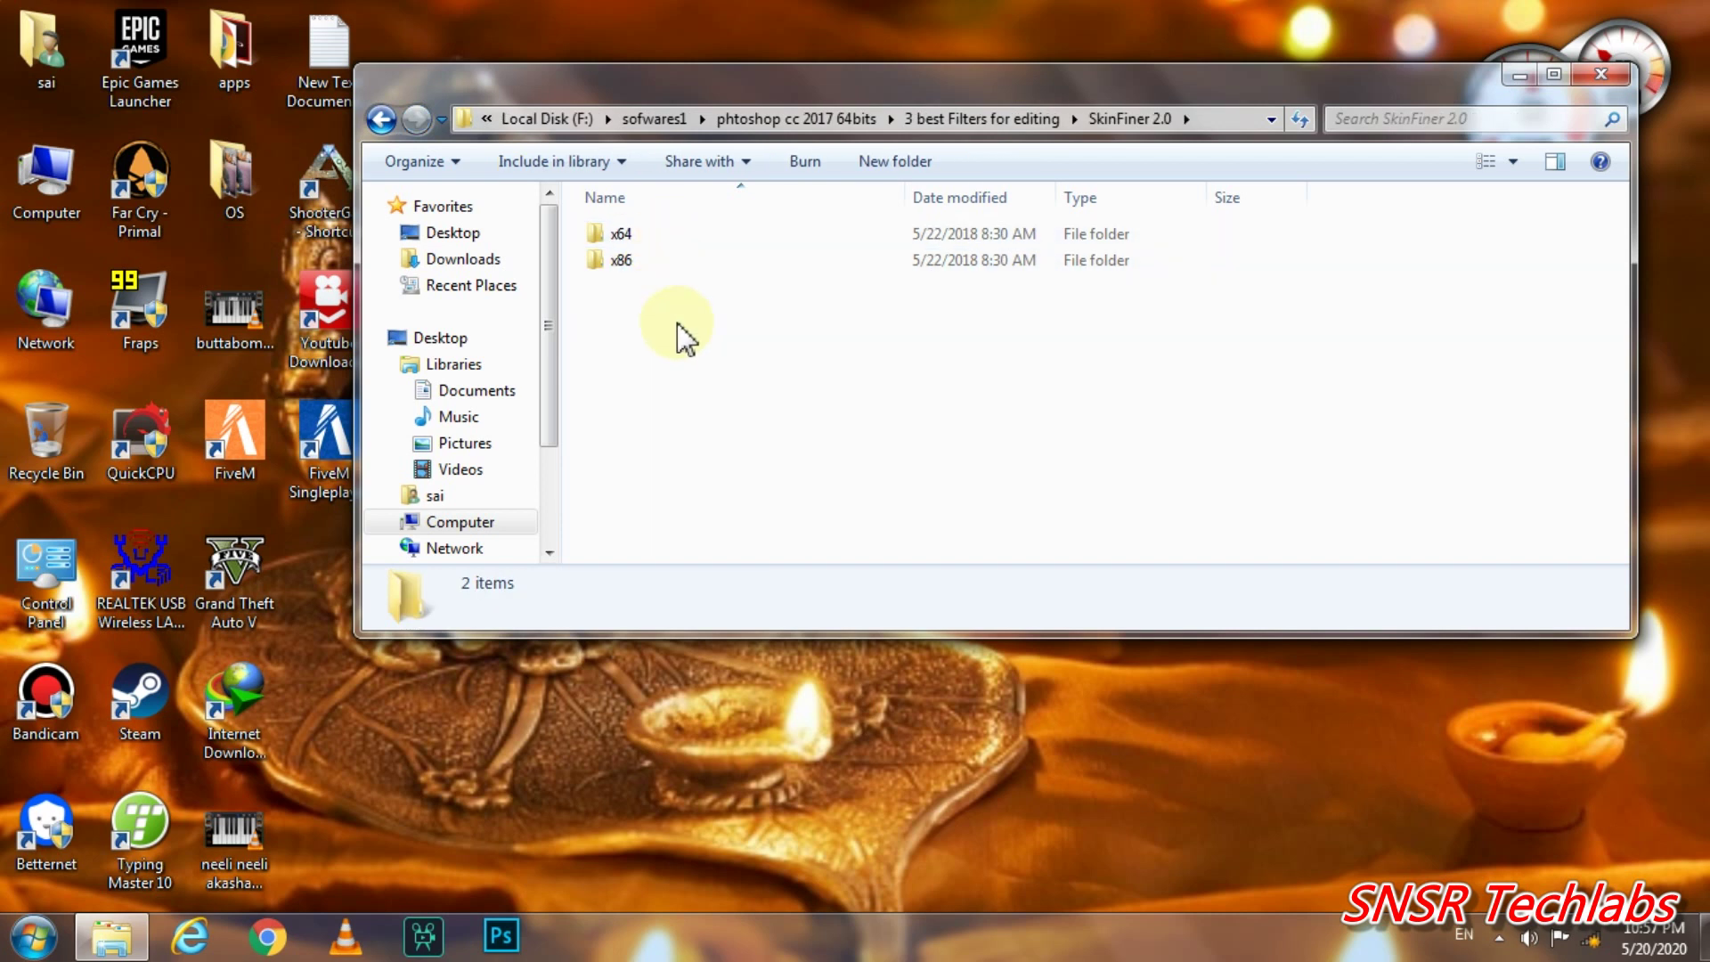
double_click(627, 237)
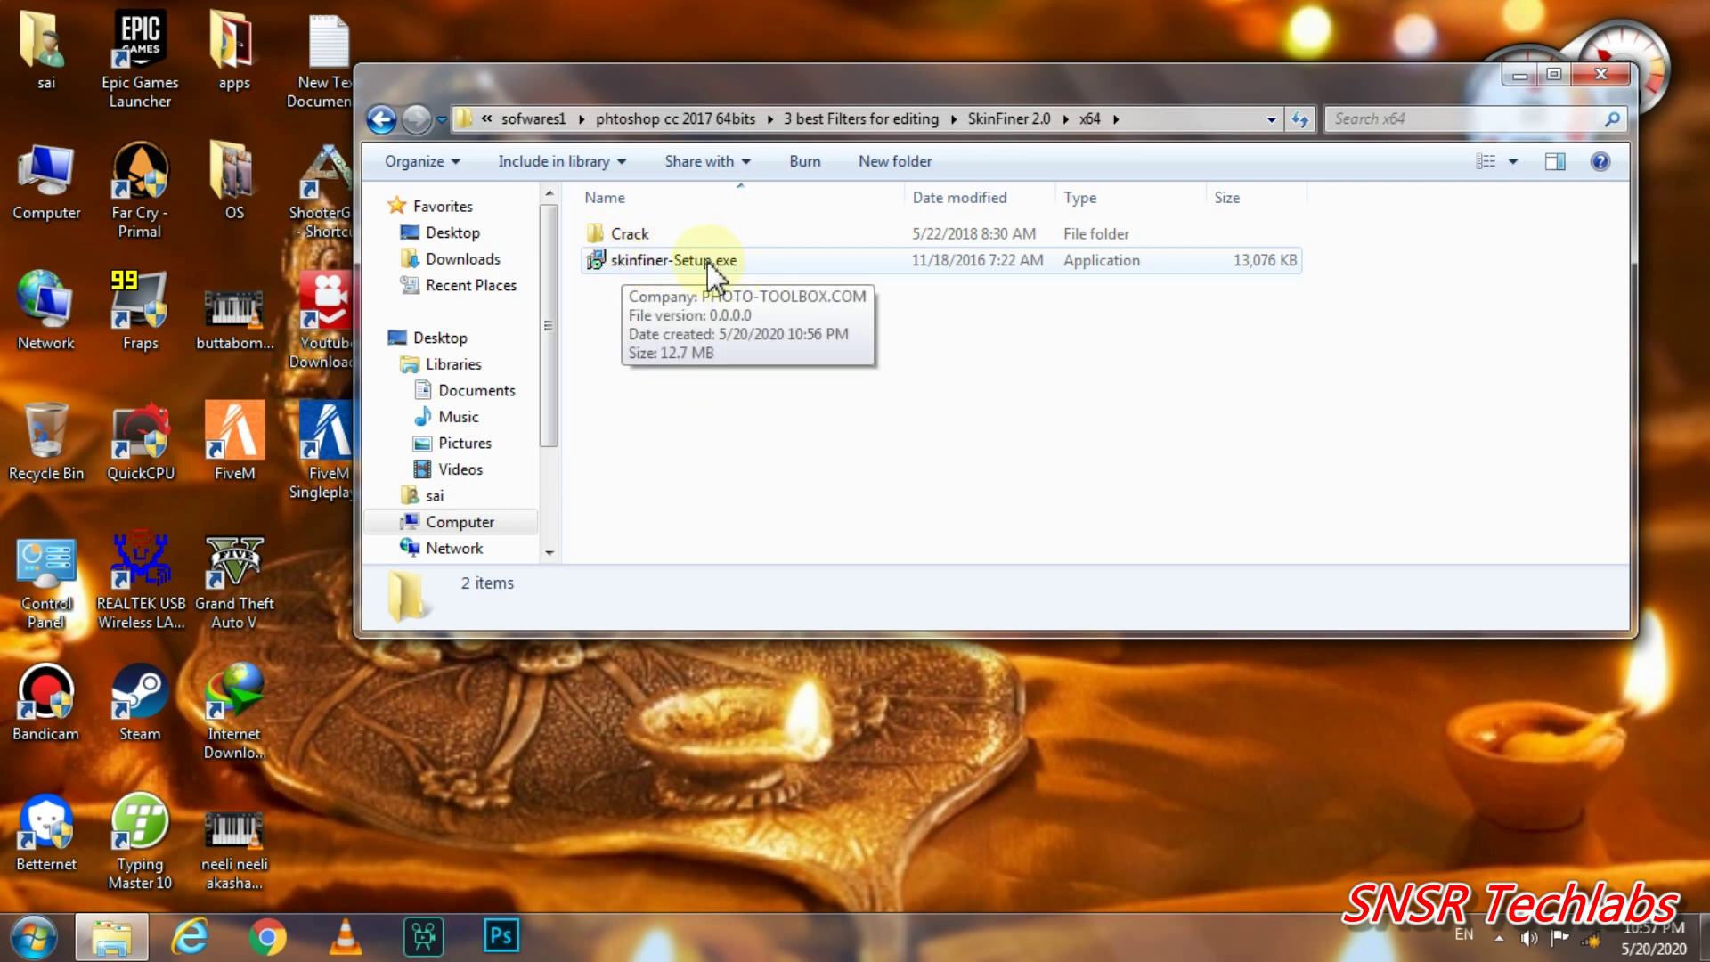
double_click(709, 235)
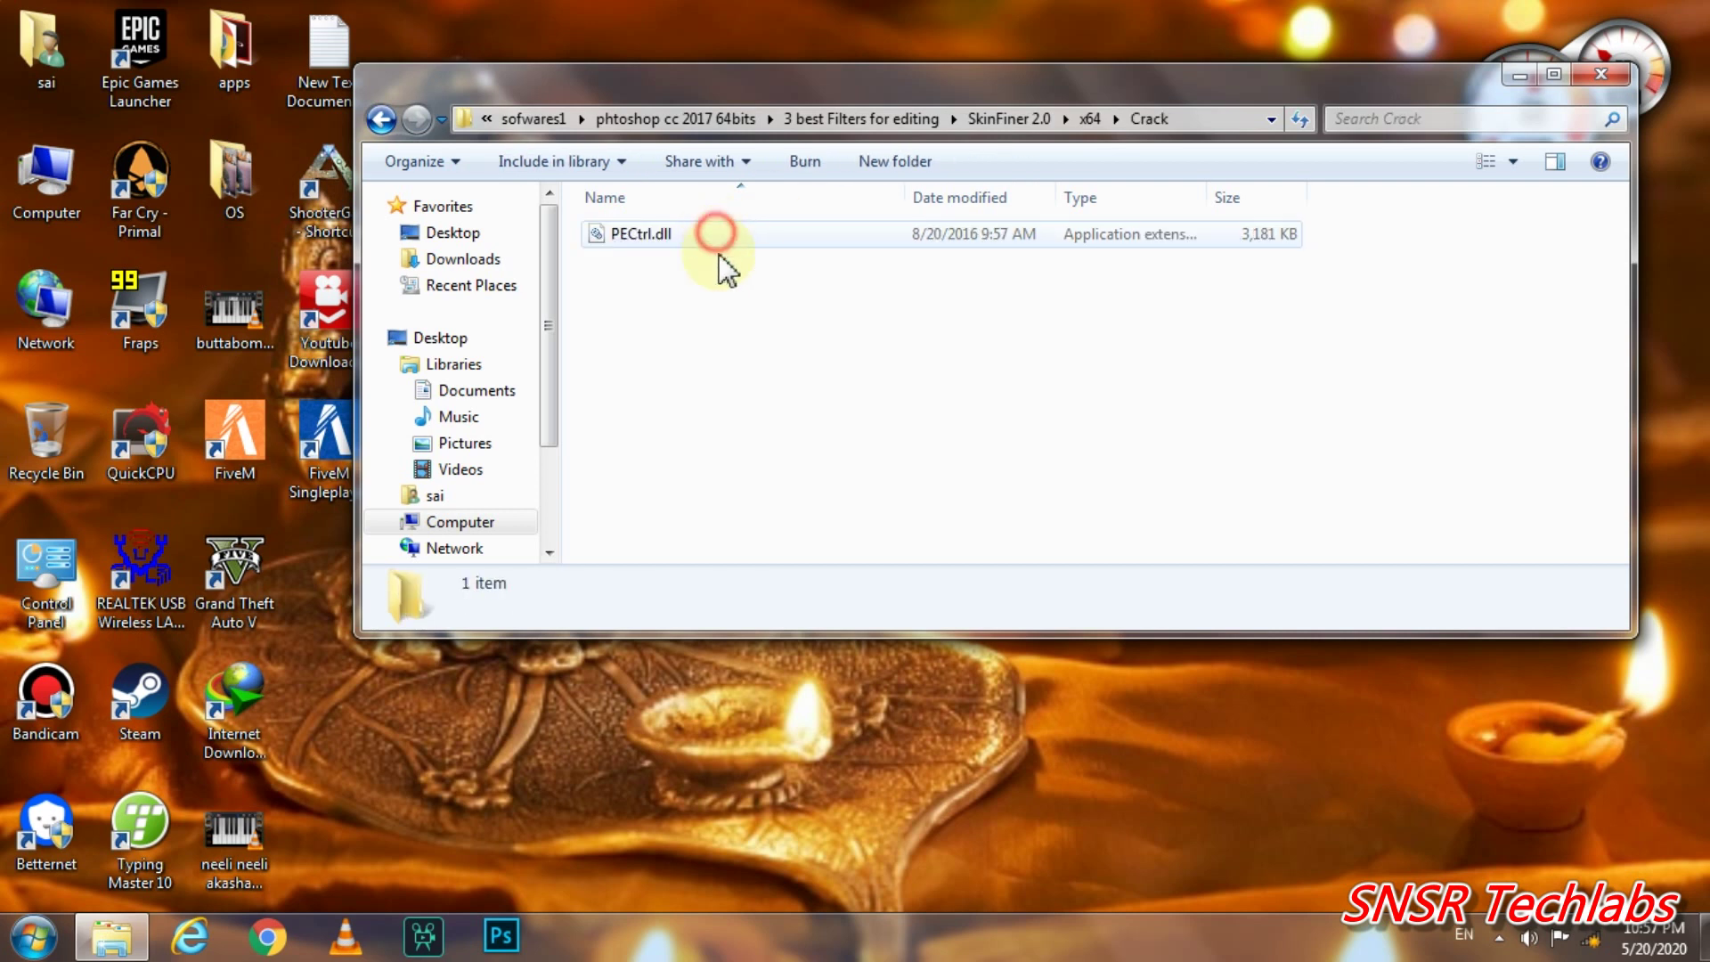
left_click(663, 236)
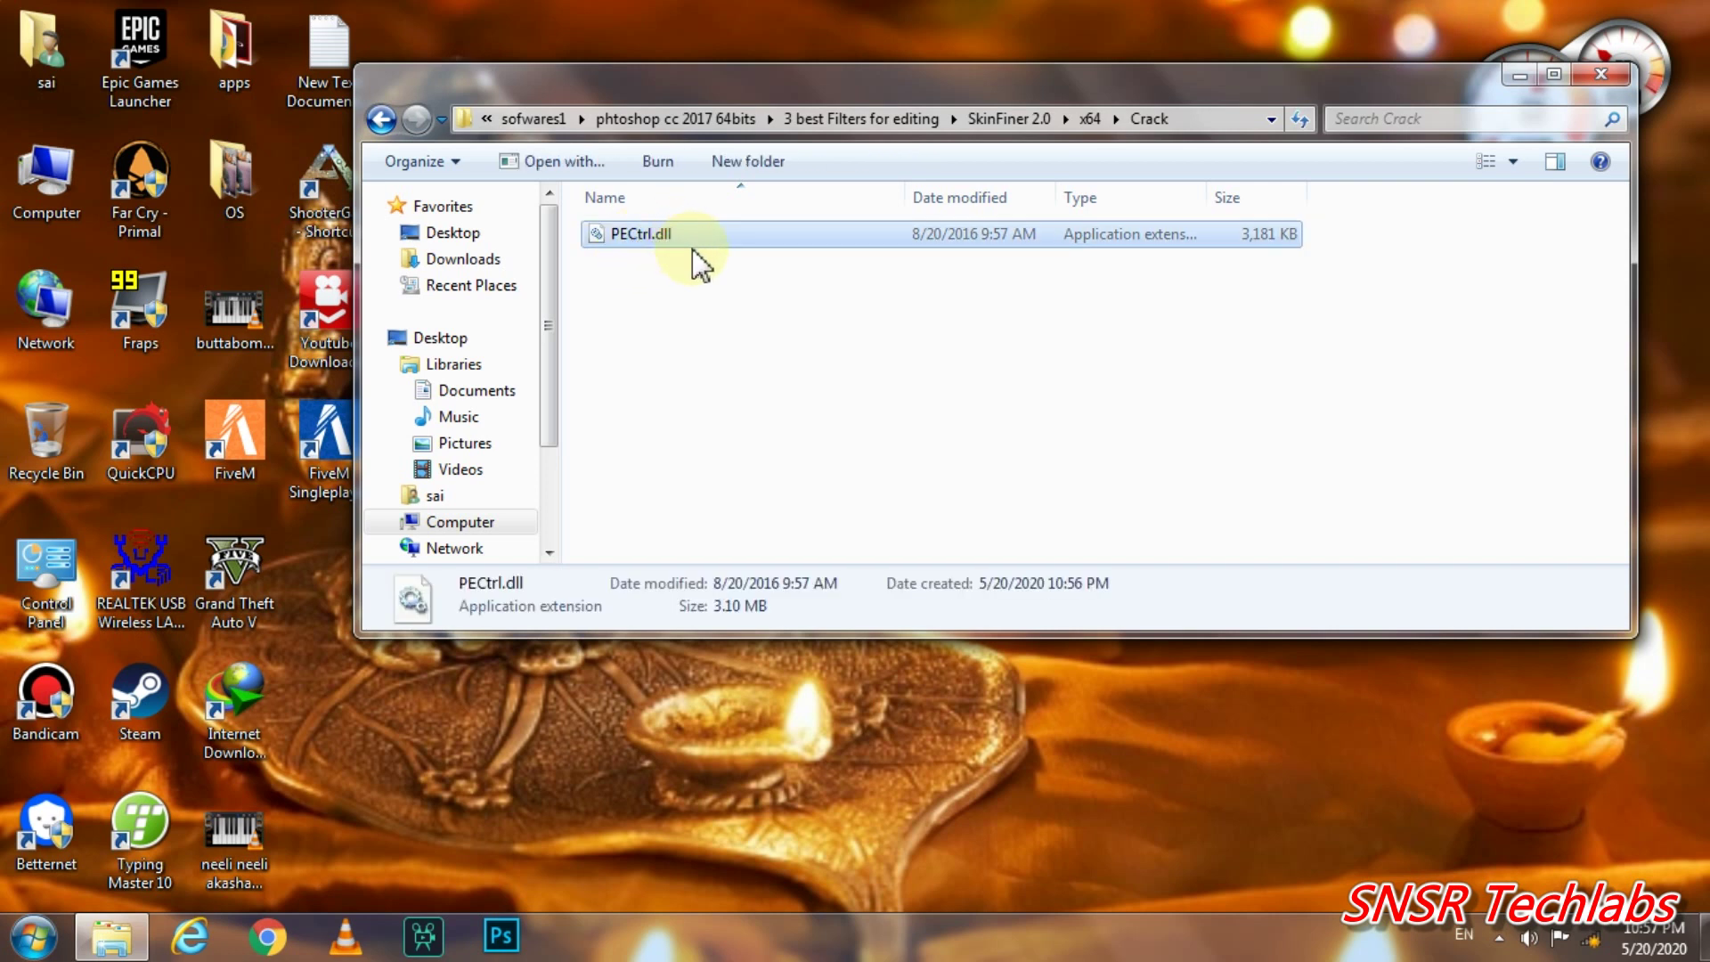
Open SkinFiner's installed file location from the Start menu.
left_click(32, 940)
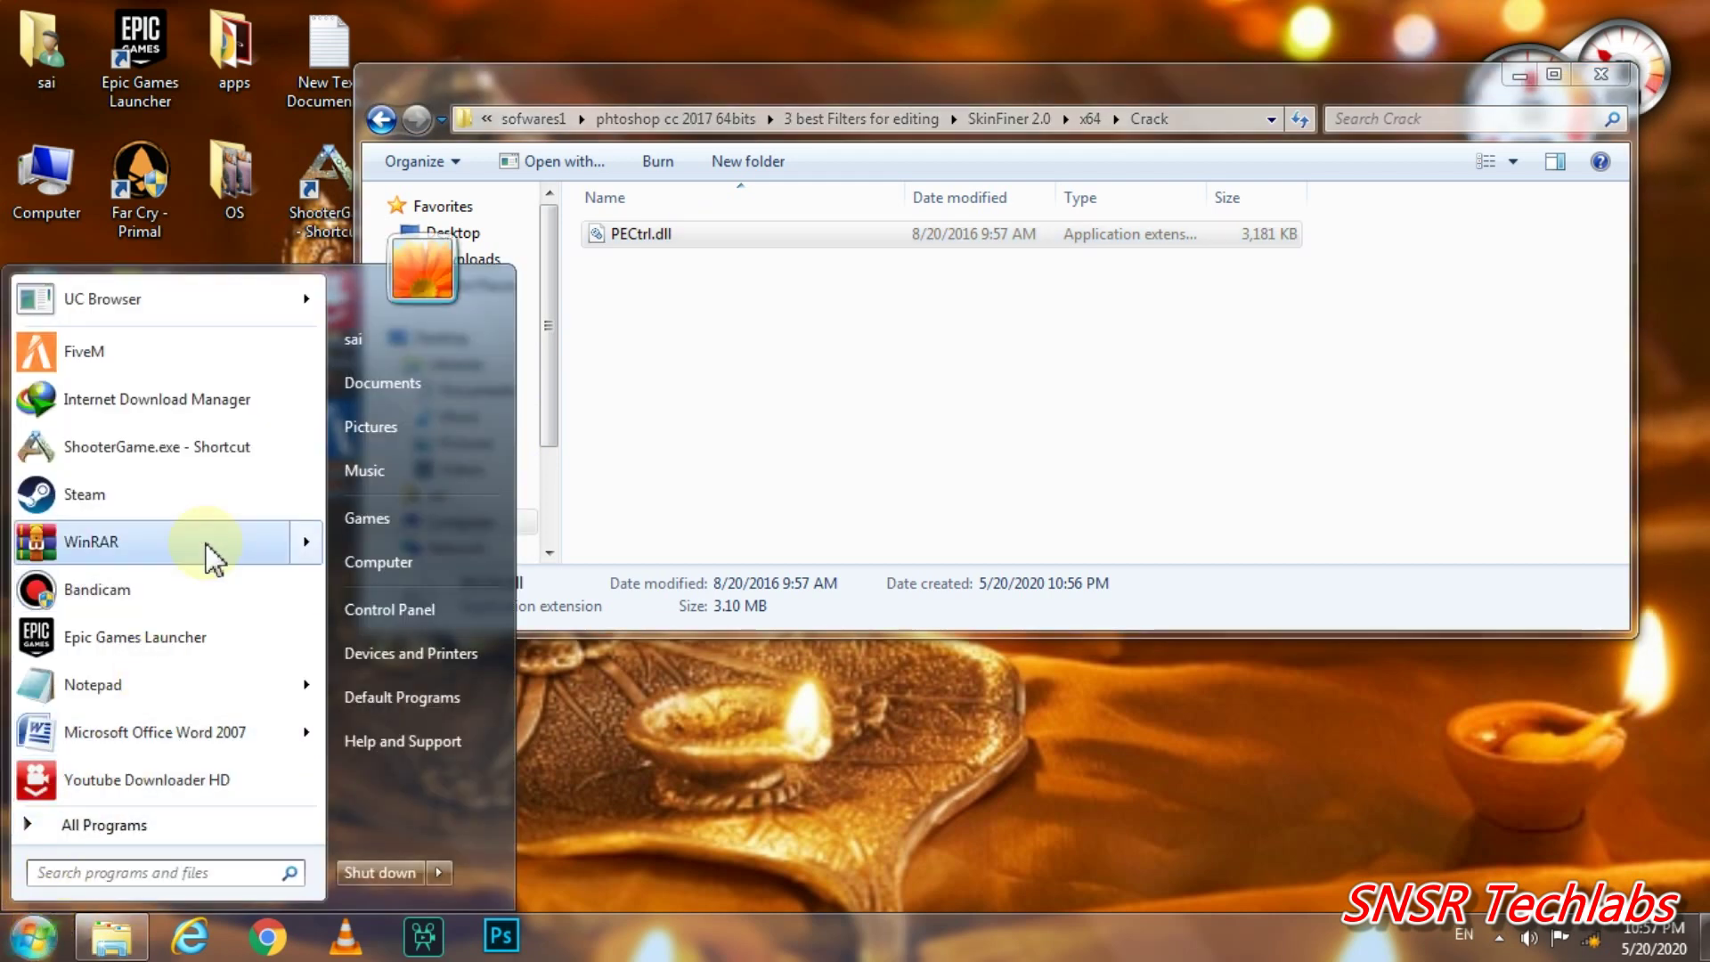
left_click(213, 820)
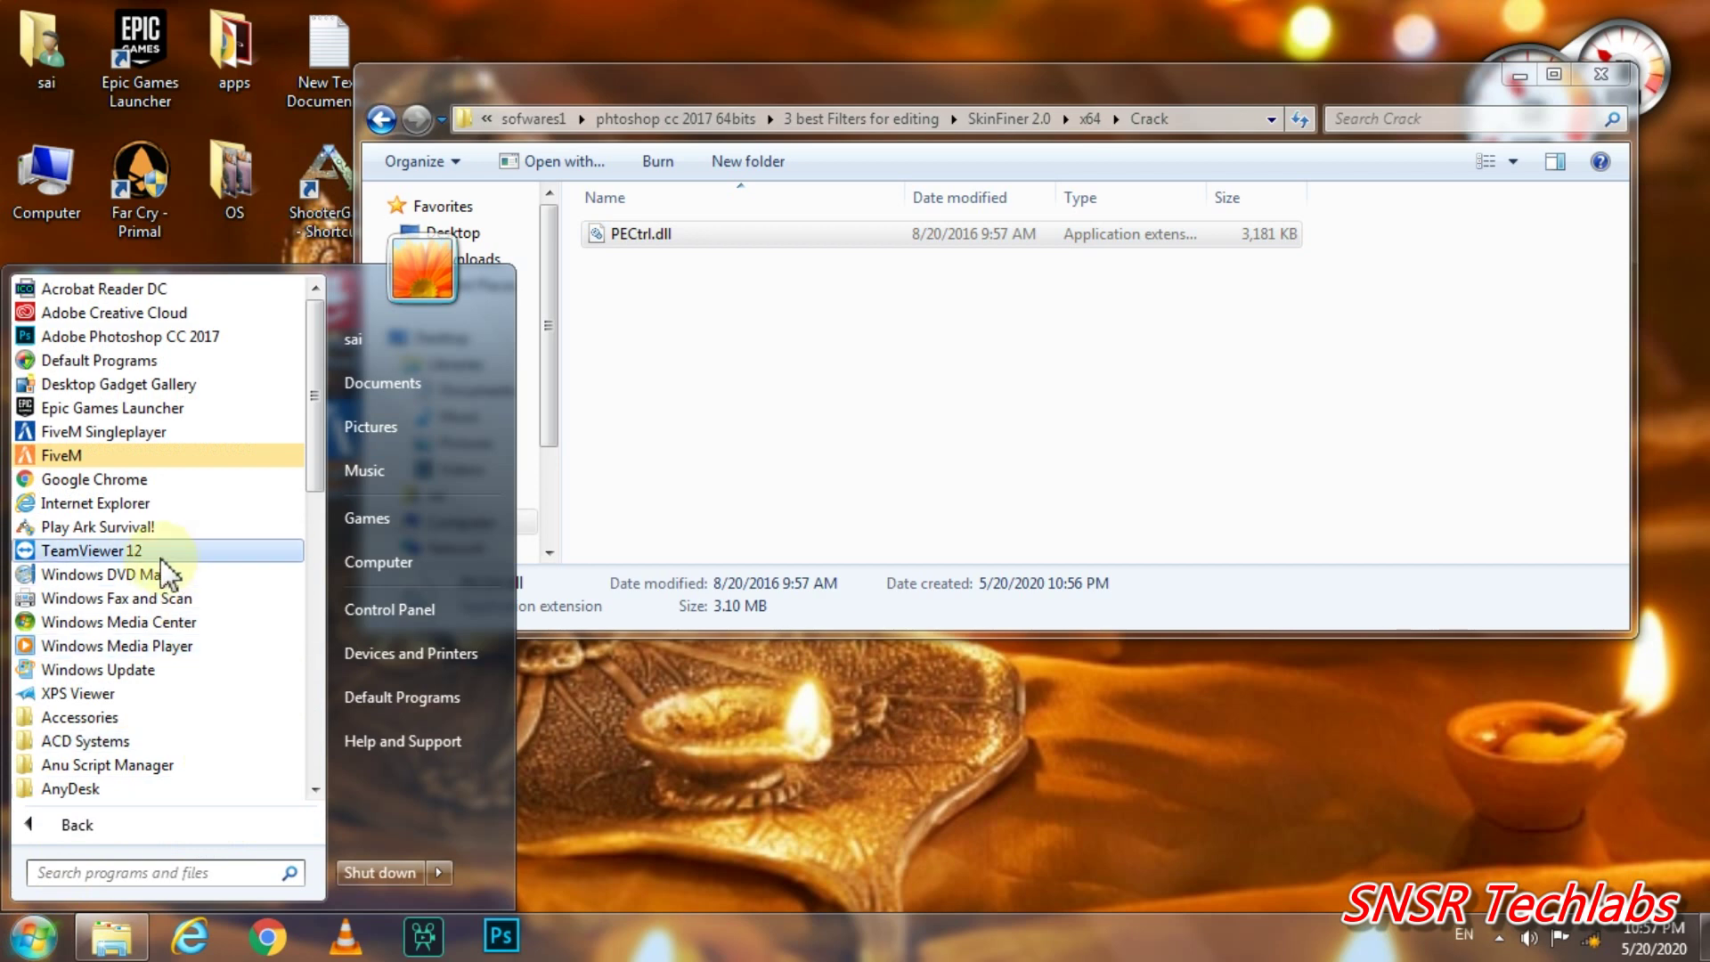
scroll(160, 559, "down", 6)
scroll(143, 595, "down", 5)
scroll(144, 588, "up", 1)
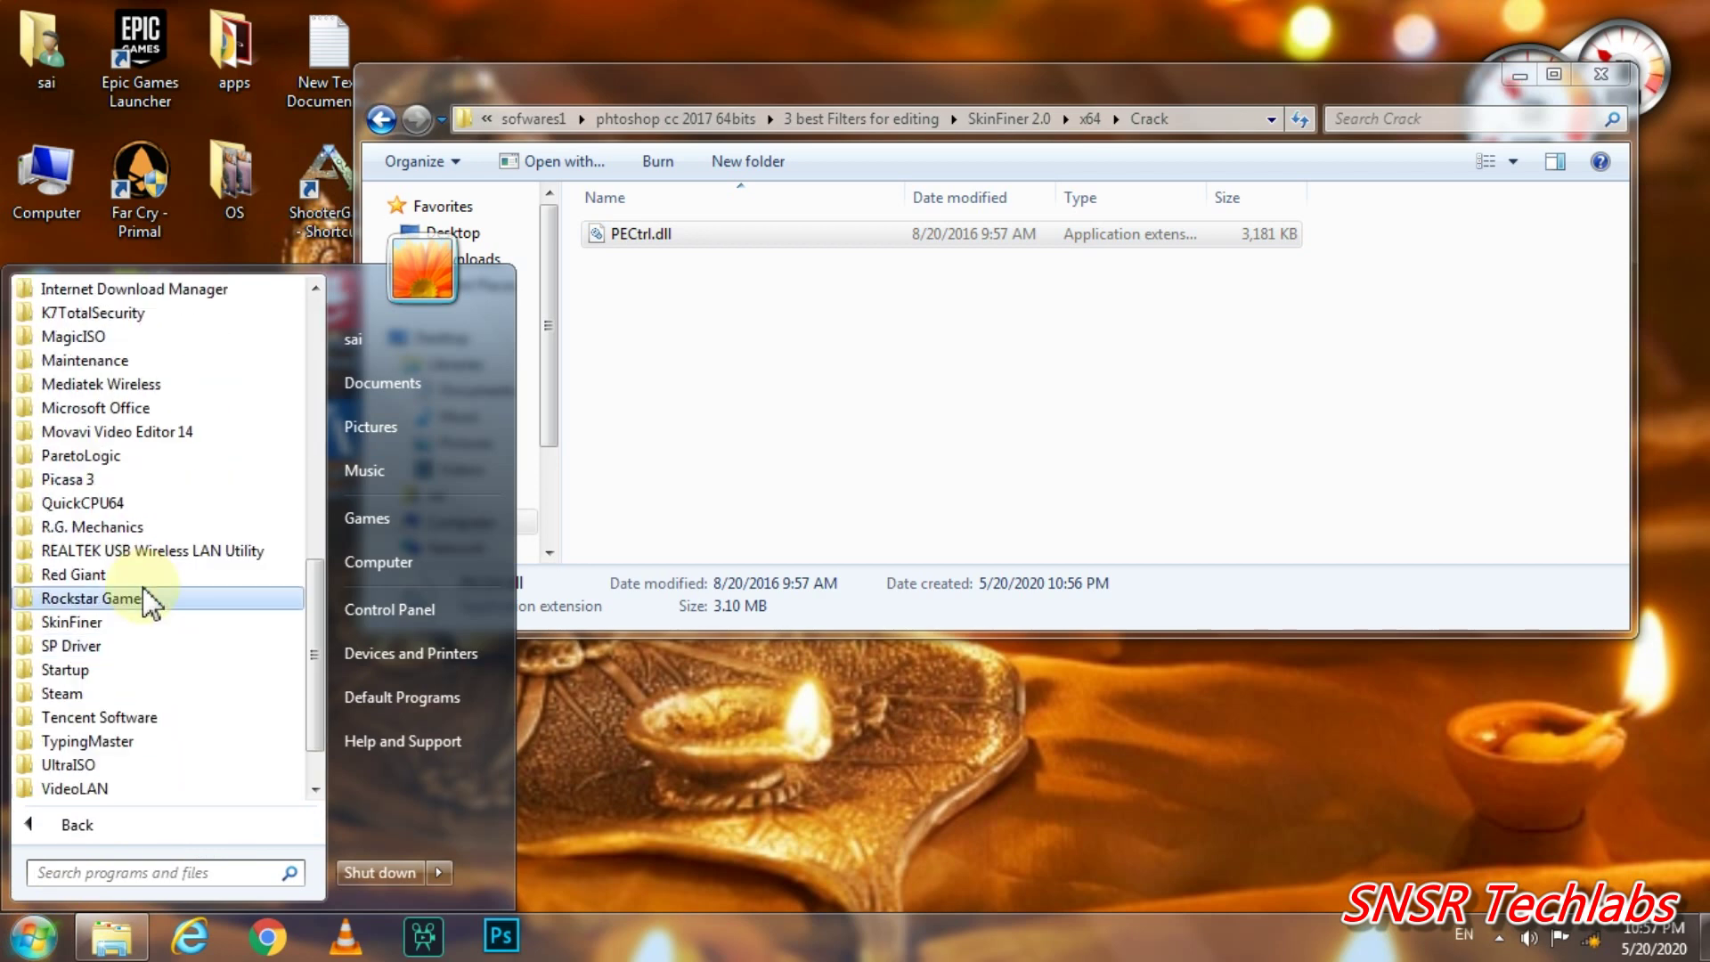
scroll(144, 600, "down", 1)
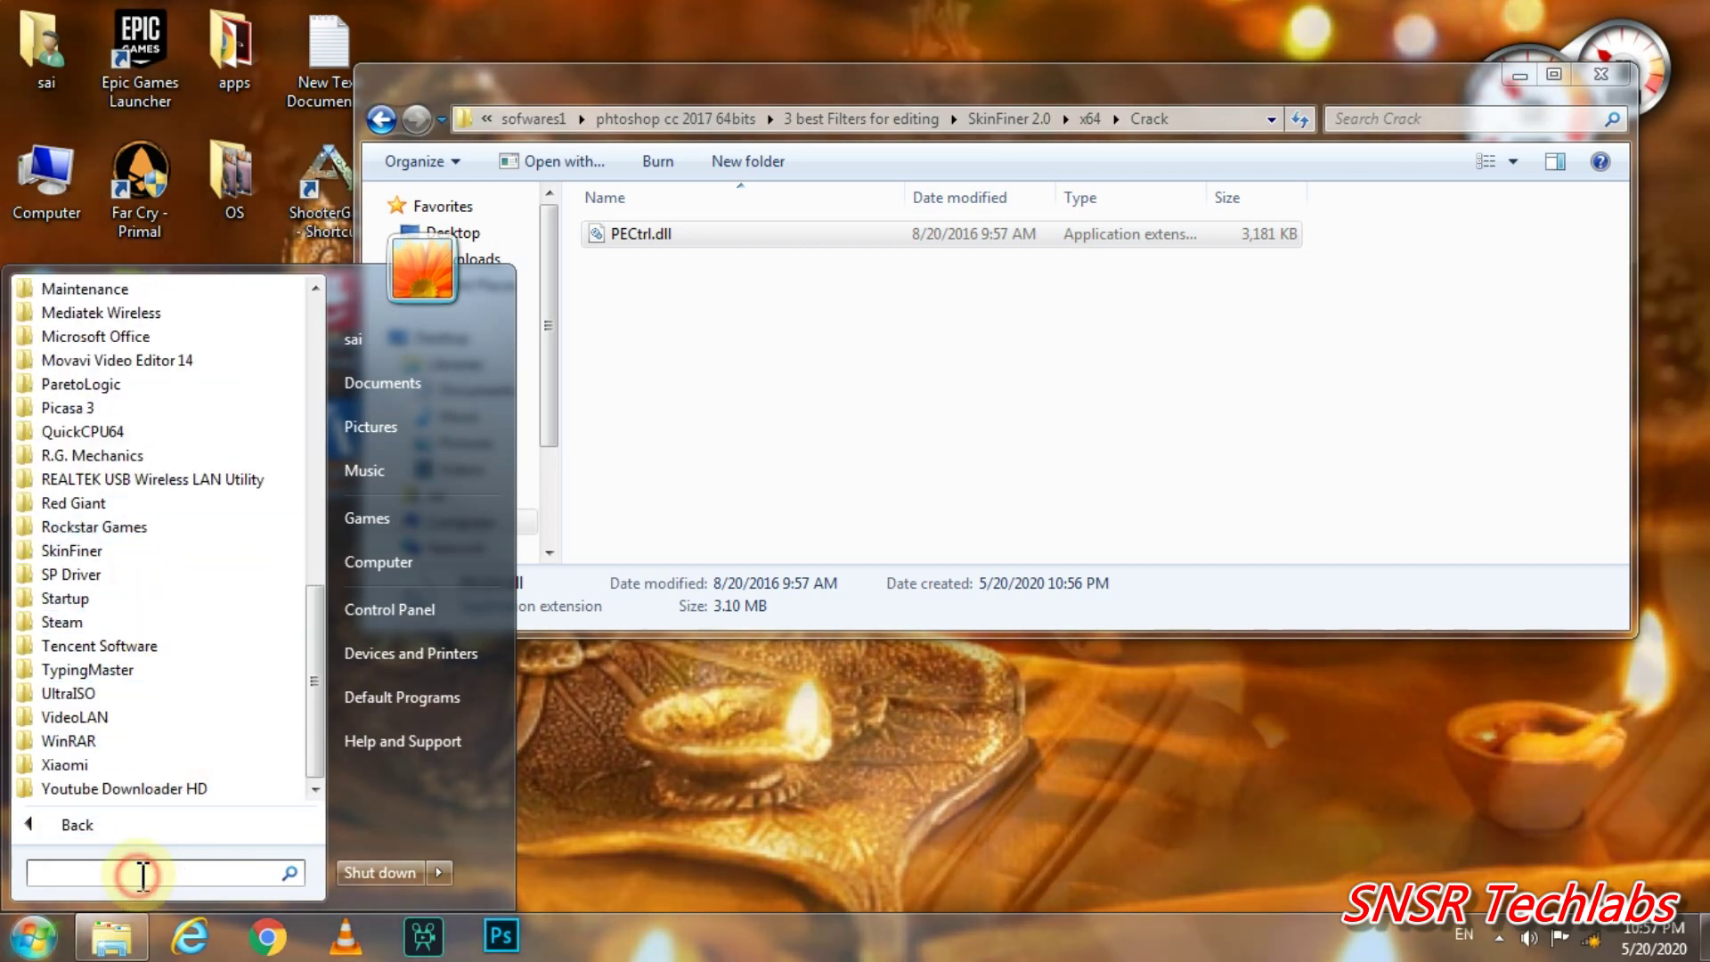
type("SKI")
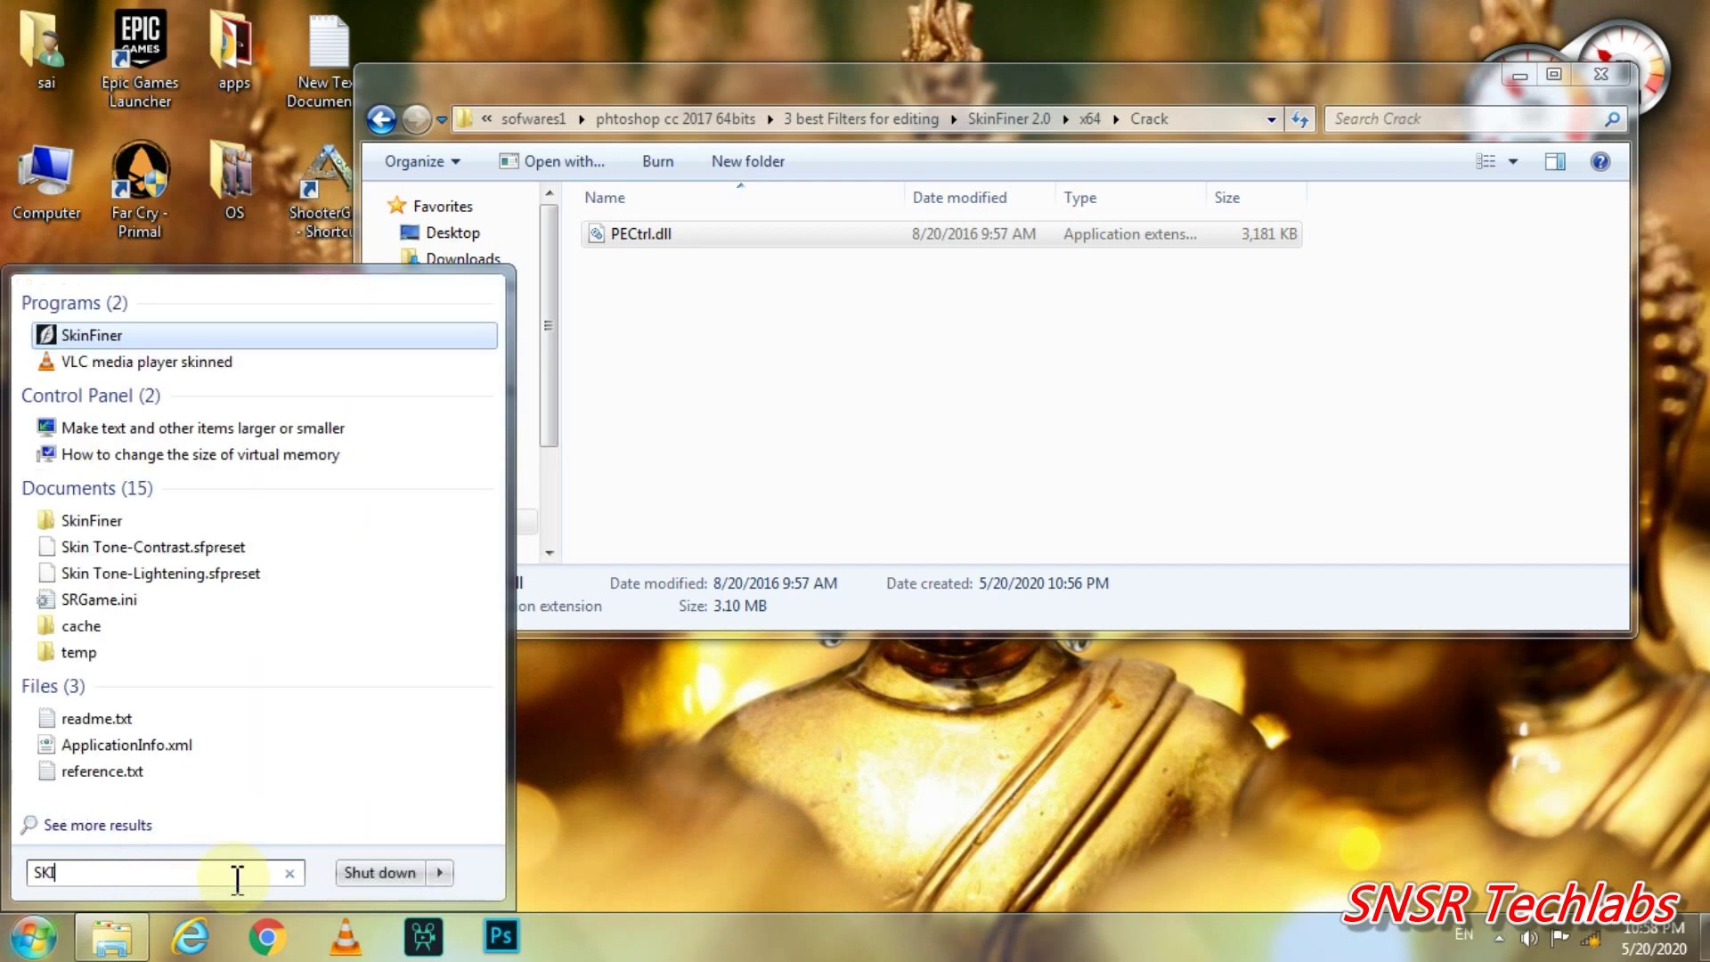
right_click(141, 350)
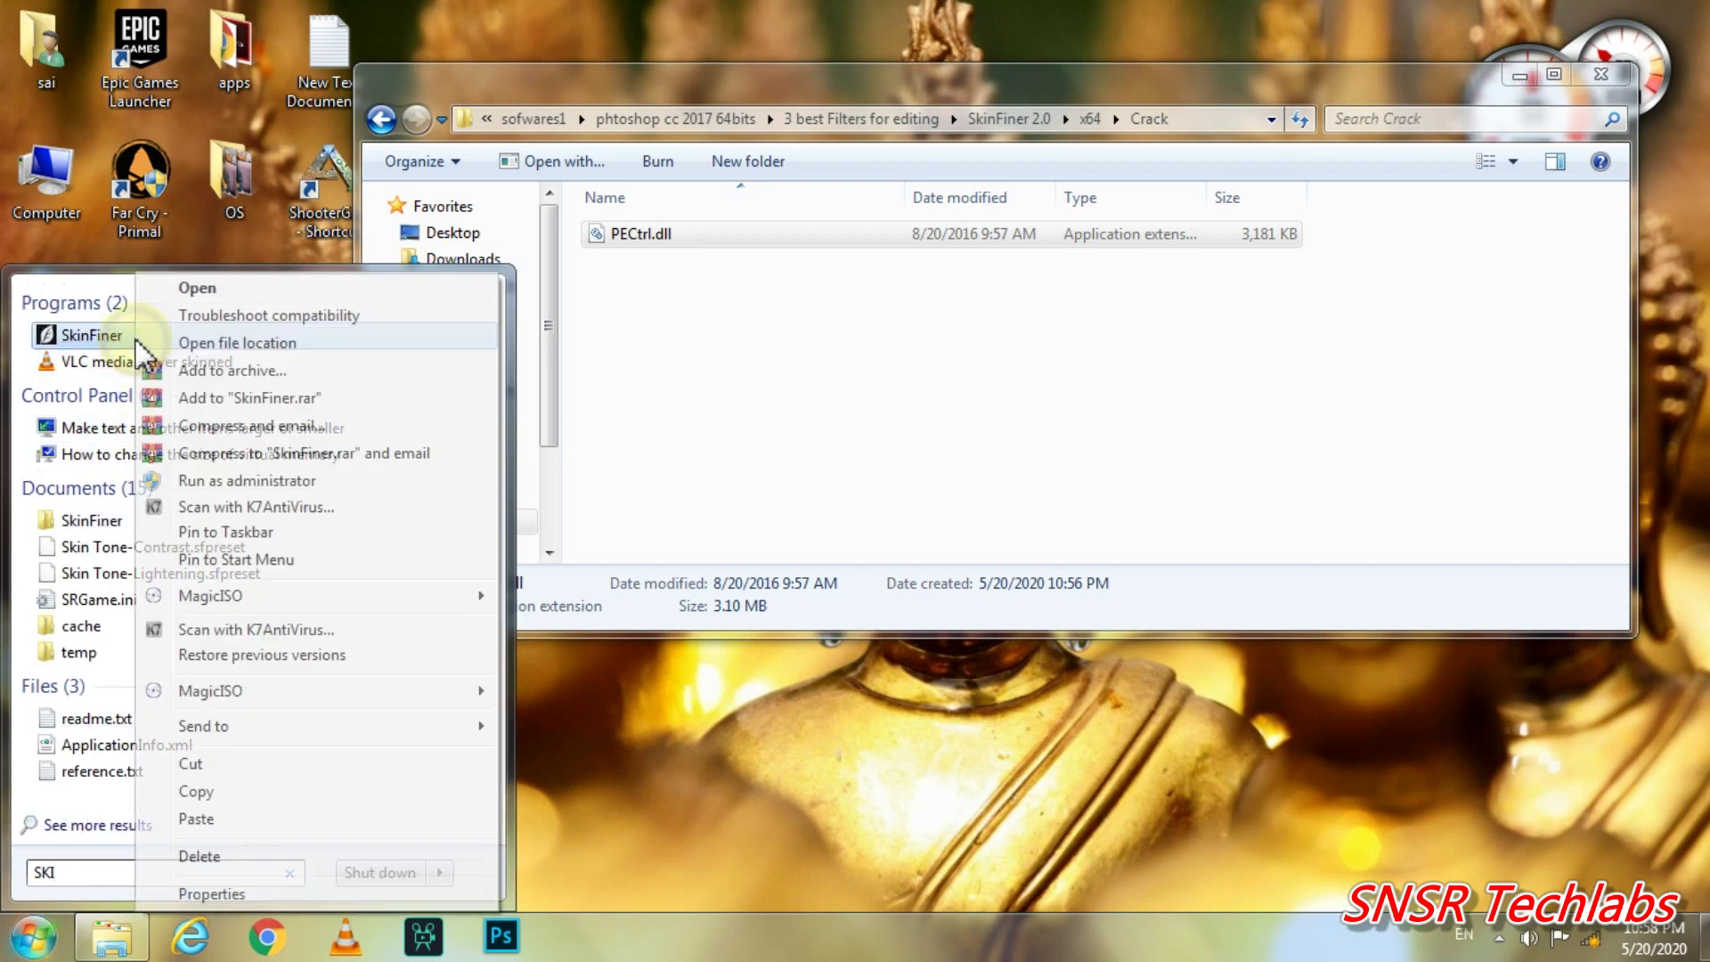
left_click(188, 351)
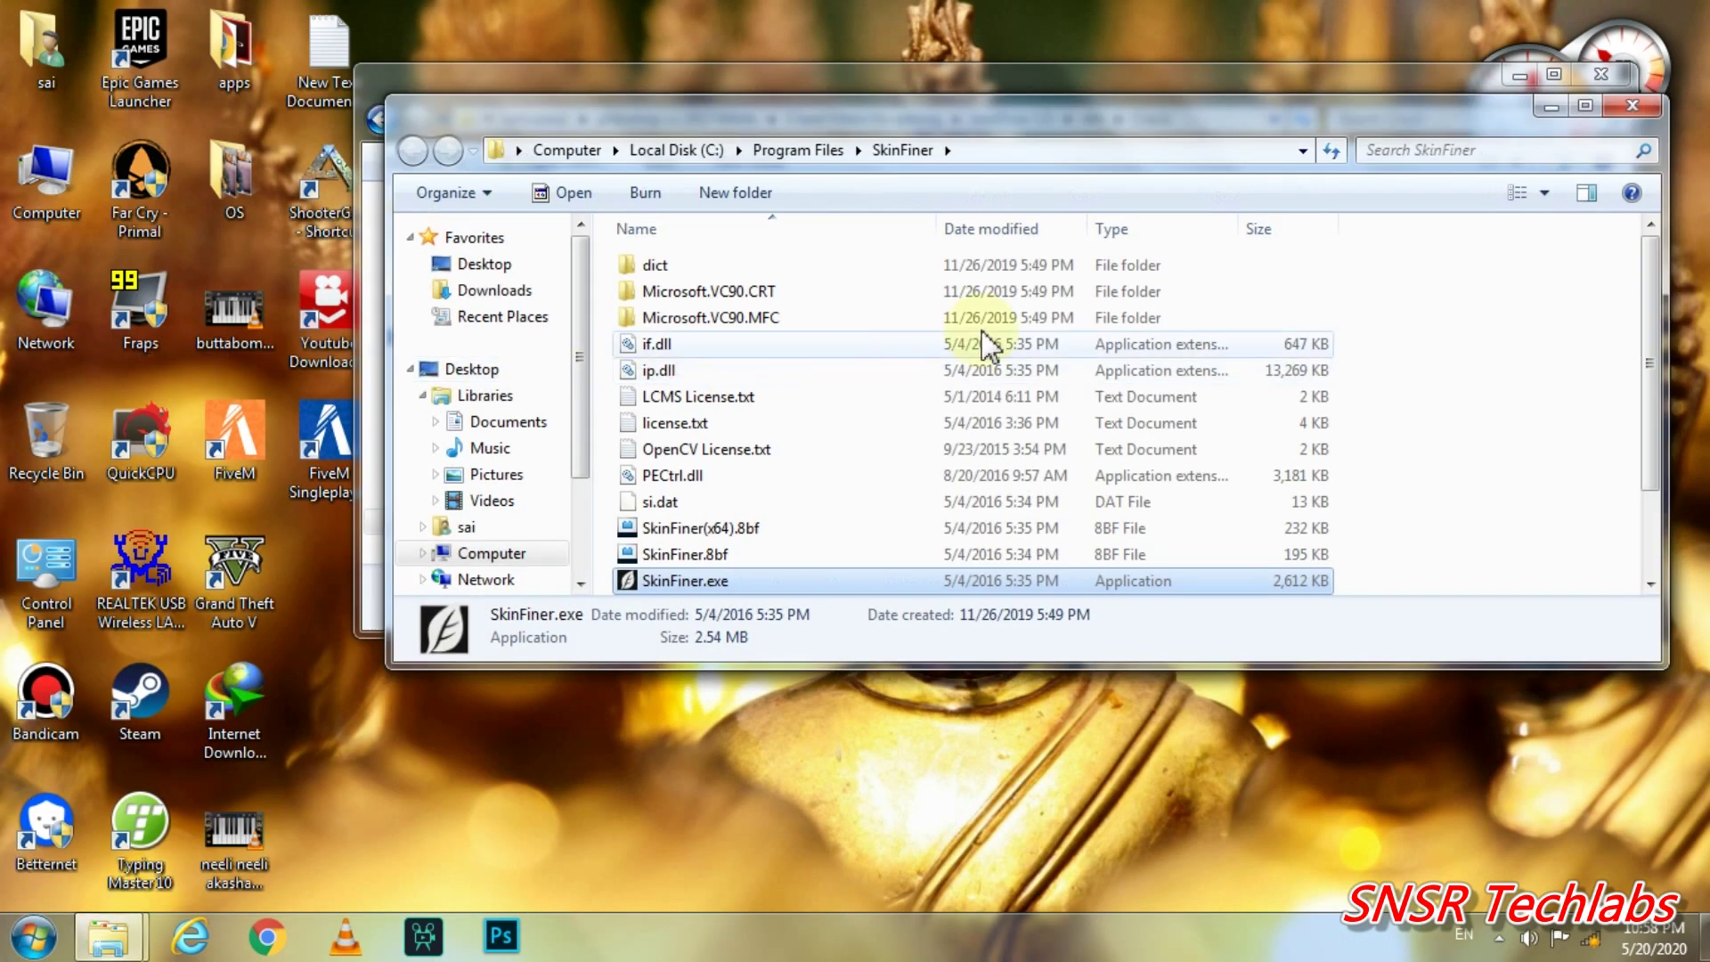
Paste PECtrl.dll into the SkinFiner program folder, replacing the existing file with admin permission.
right_click(1477, 325)
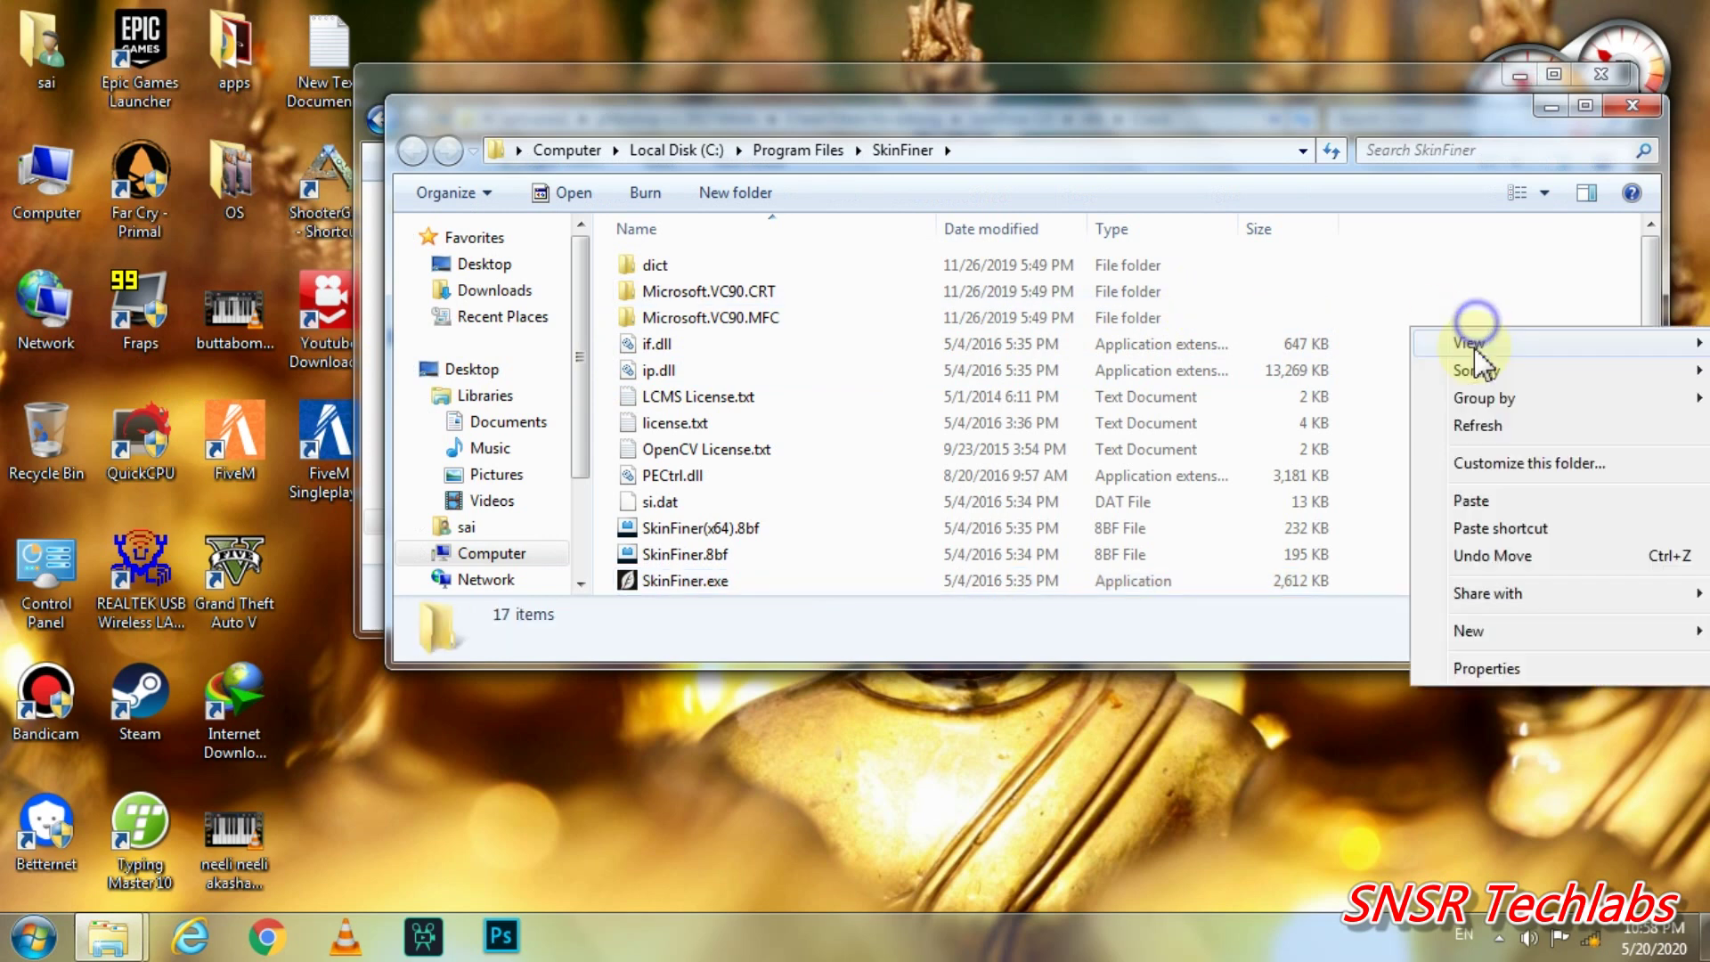
left_click(1503, 500)
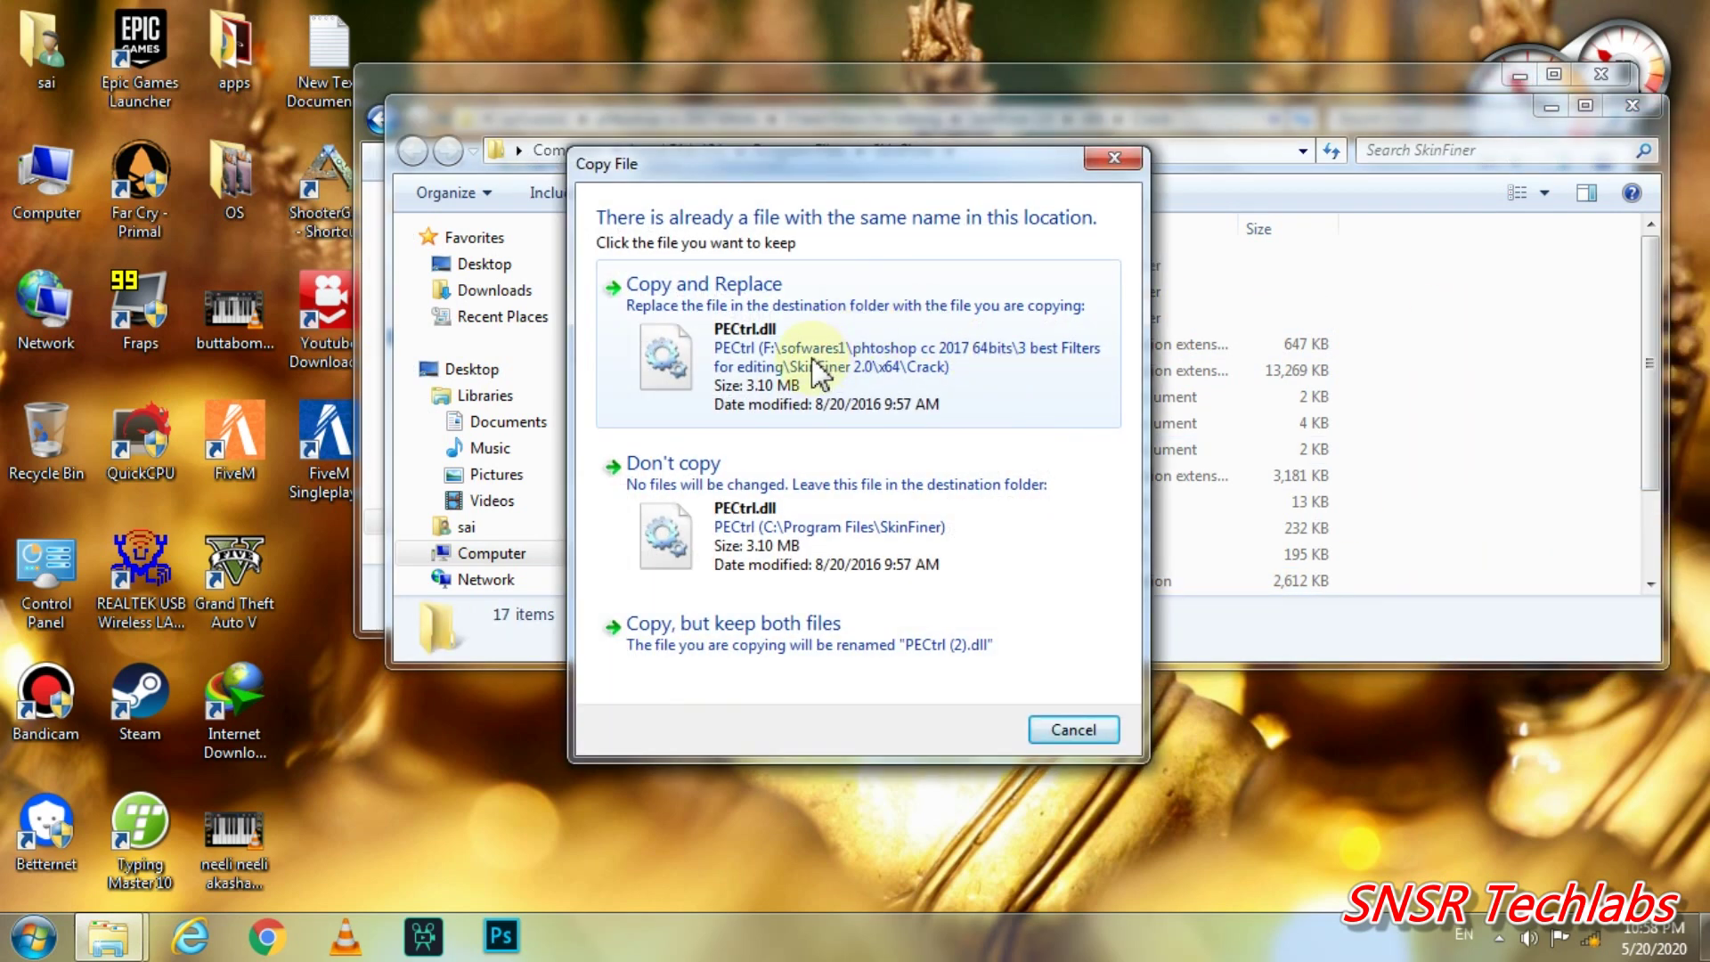
left_click(805, 351)
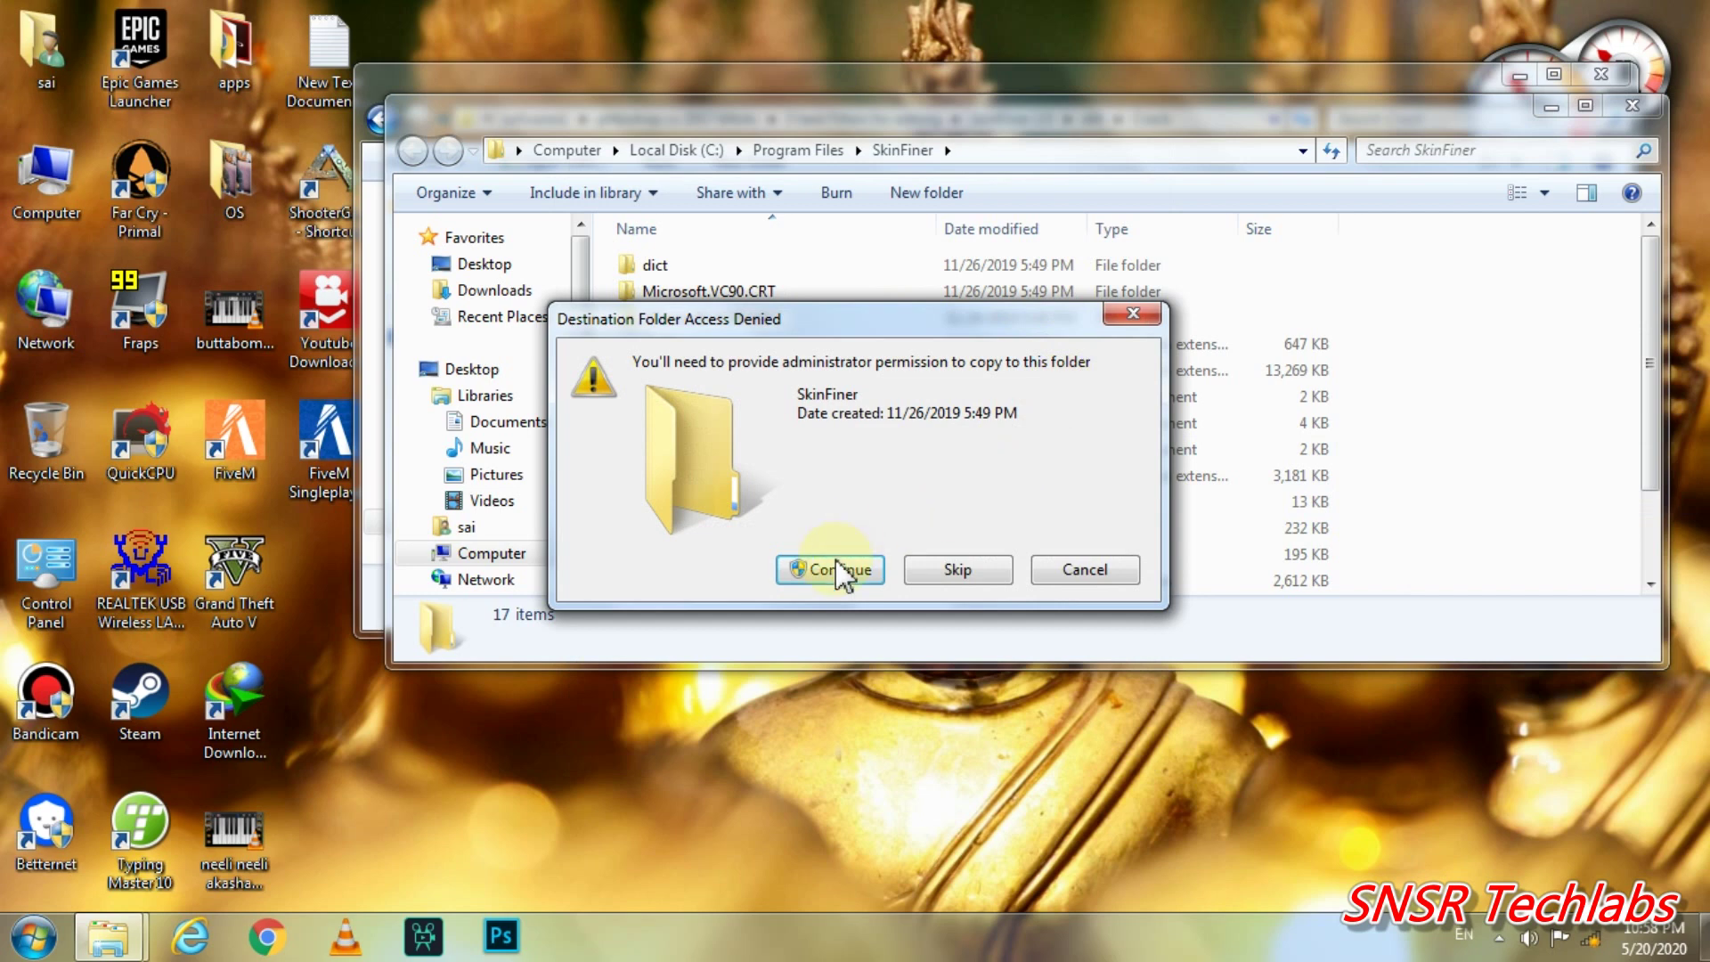
left_click(852, 573)
left_click(1634, 105)
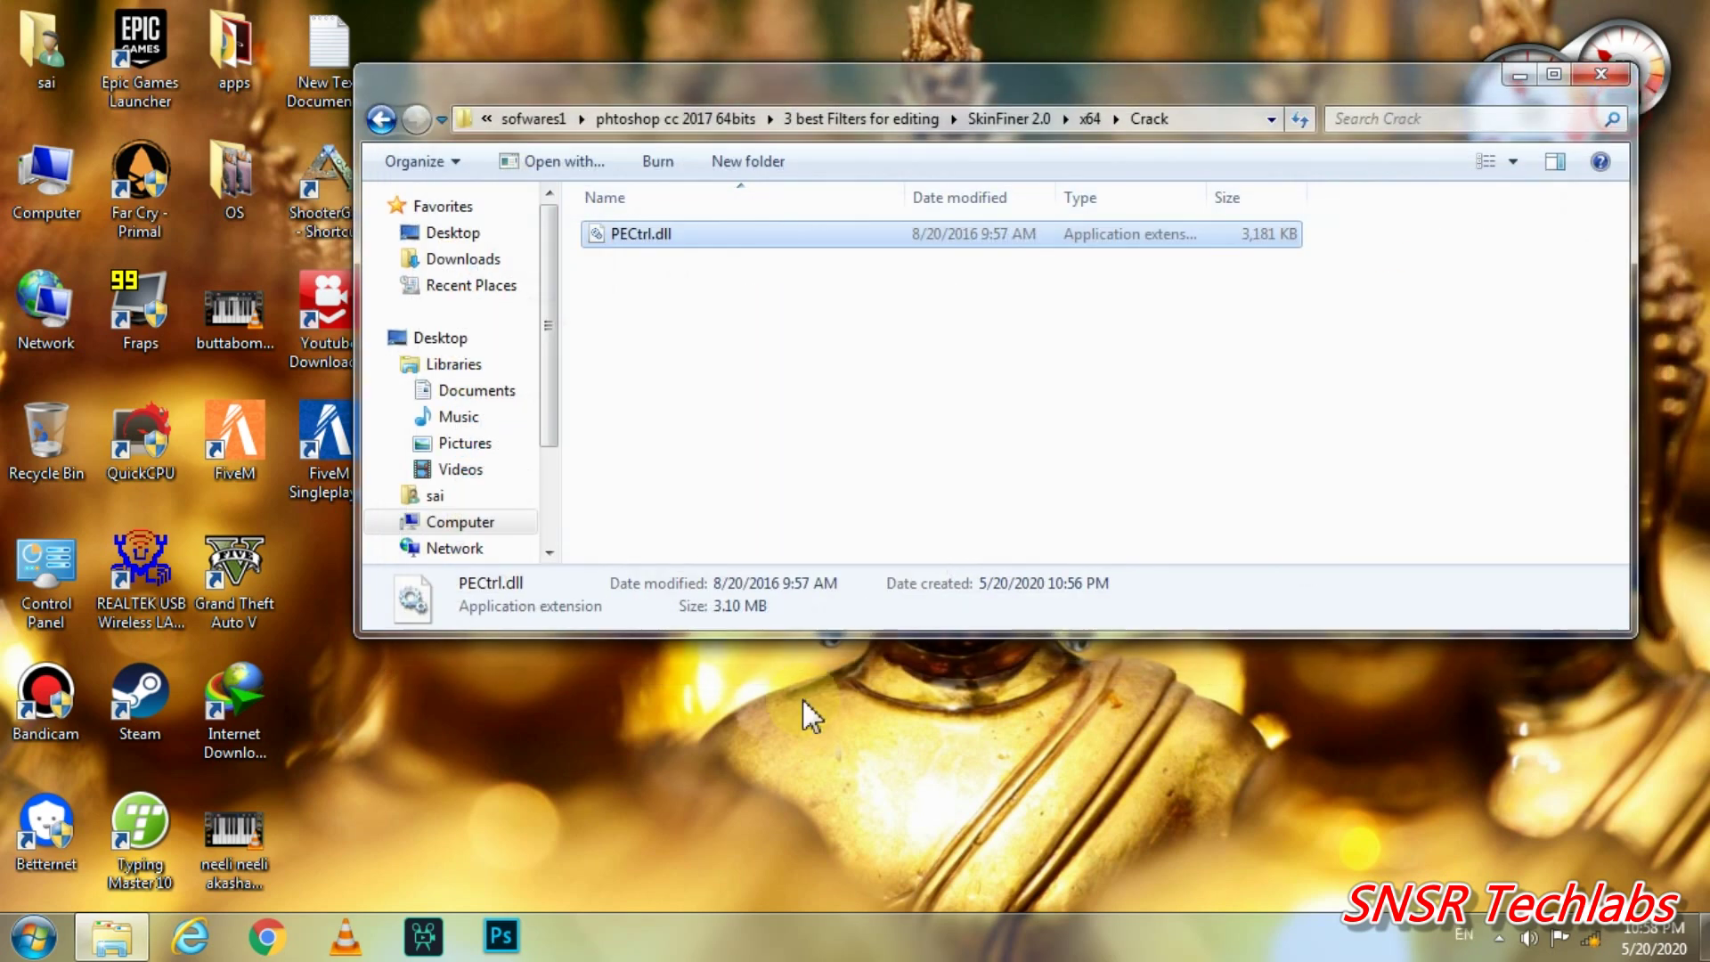
Go back four folder levels to phtoshop cc 2017 64bits and open Oil Paint By SNSR TECHLABS.zip.
left_click(381, 119)
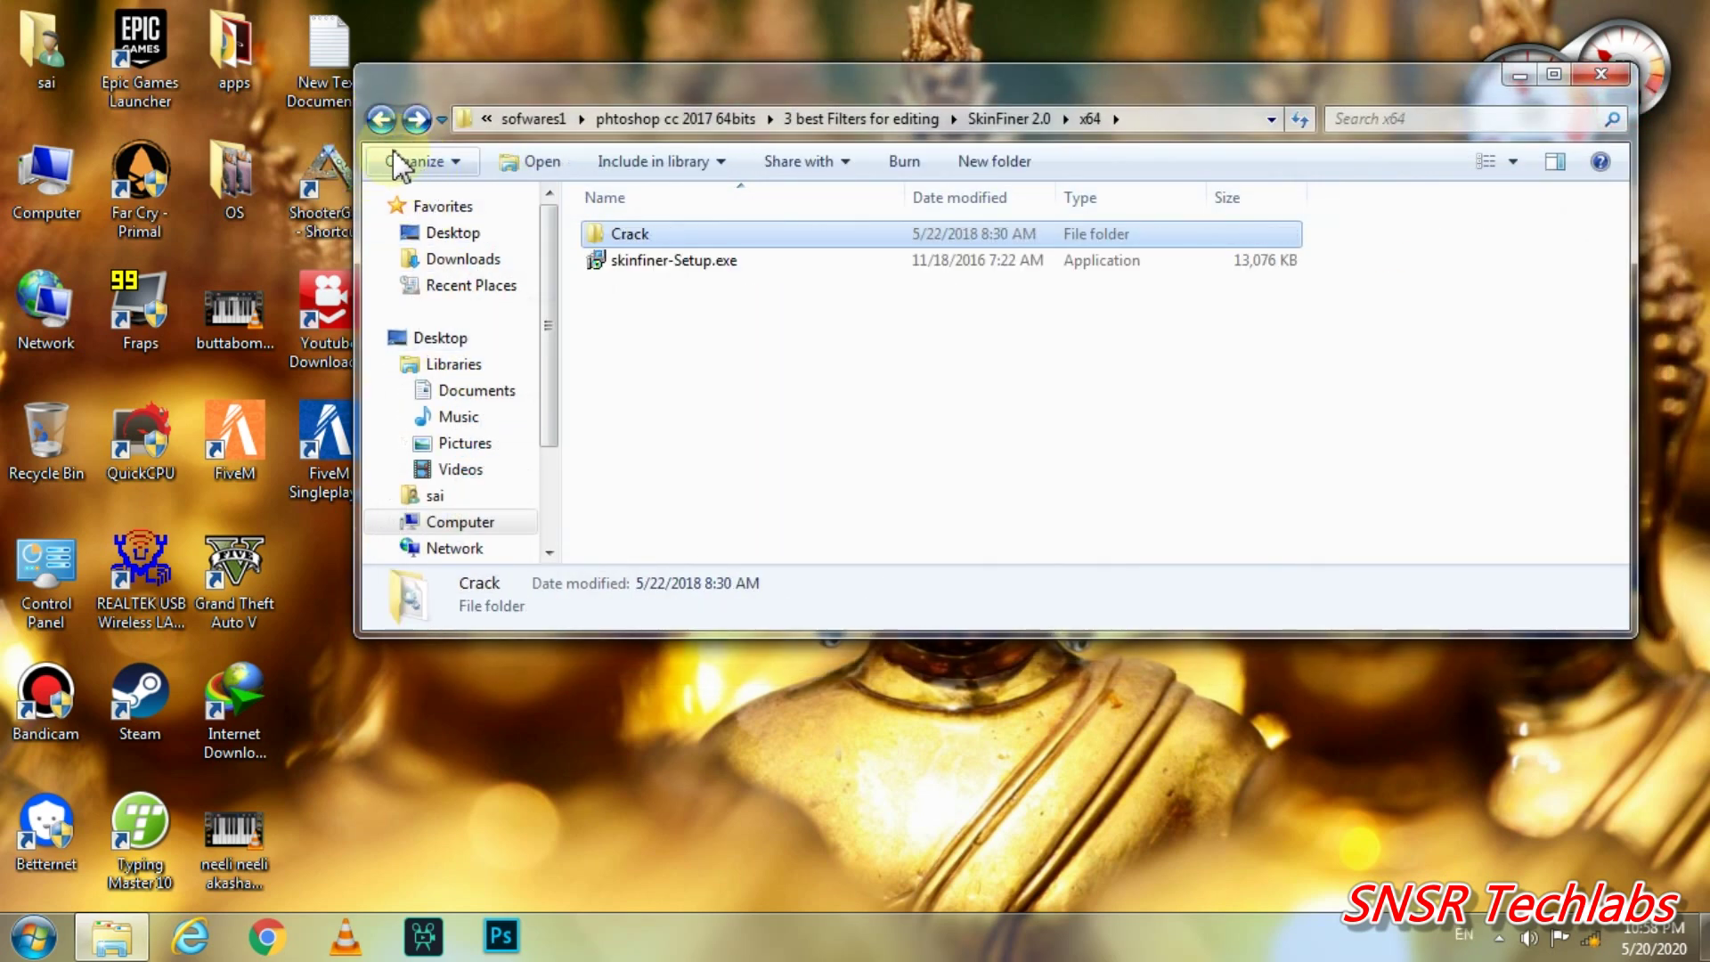
left_click(381, 118)
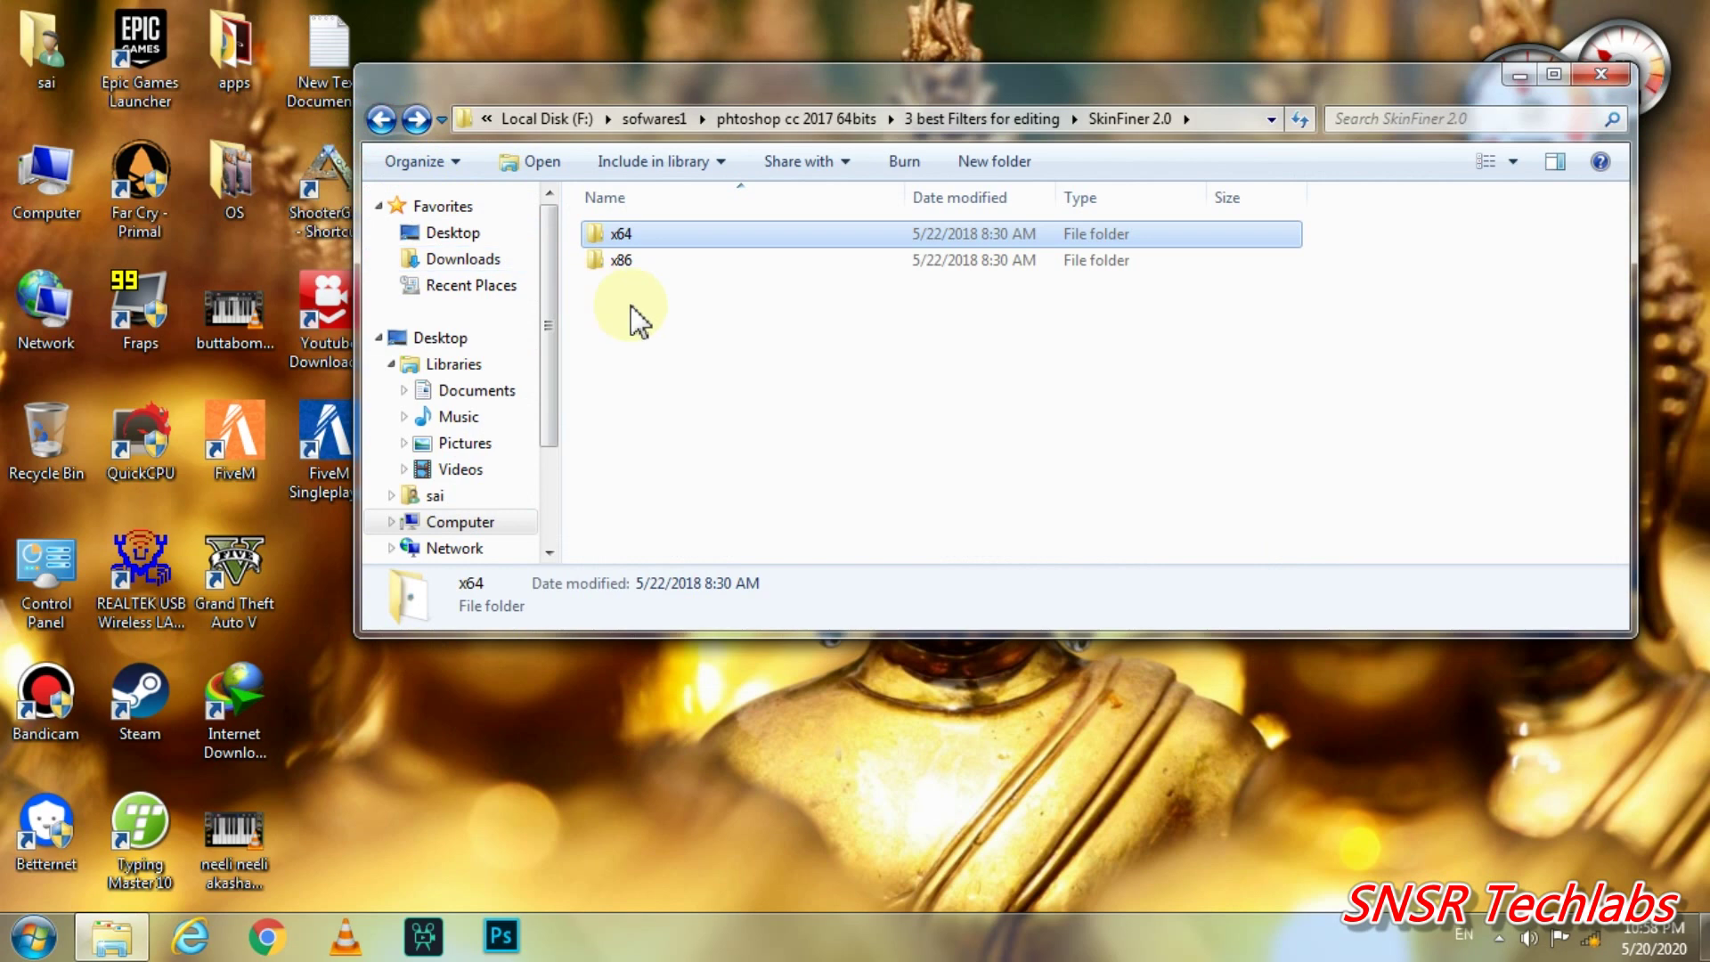
left_click(380, 118)
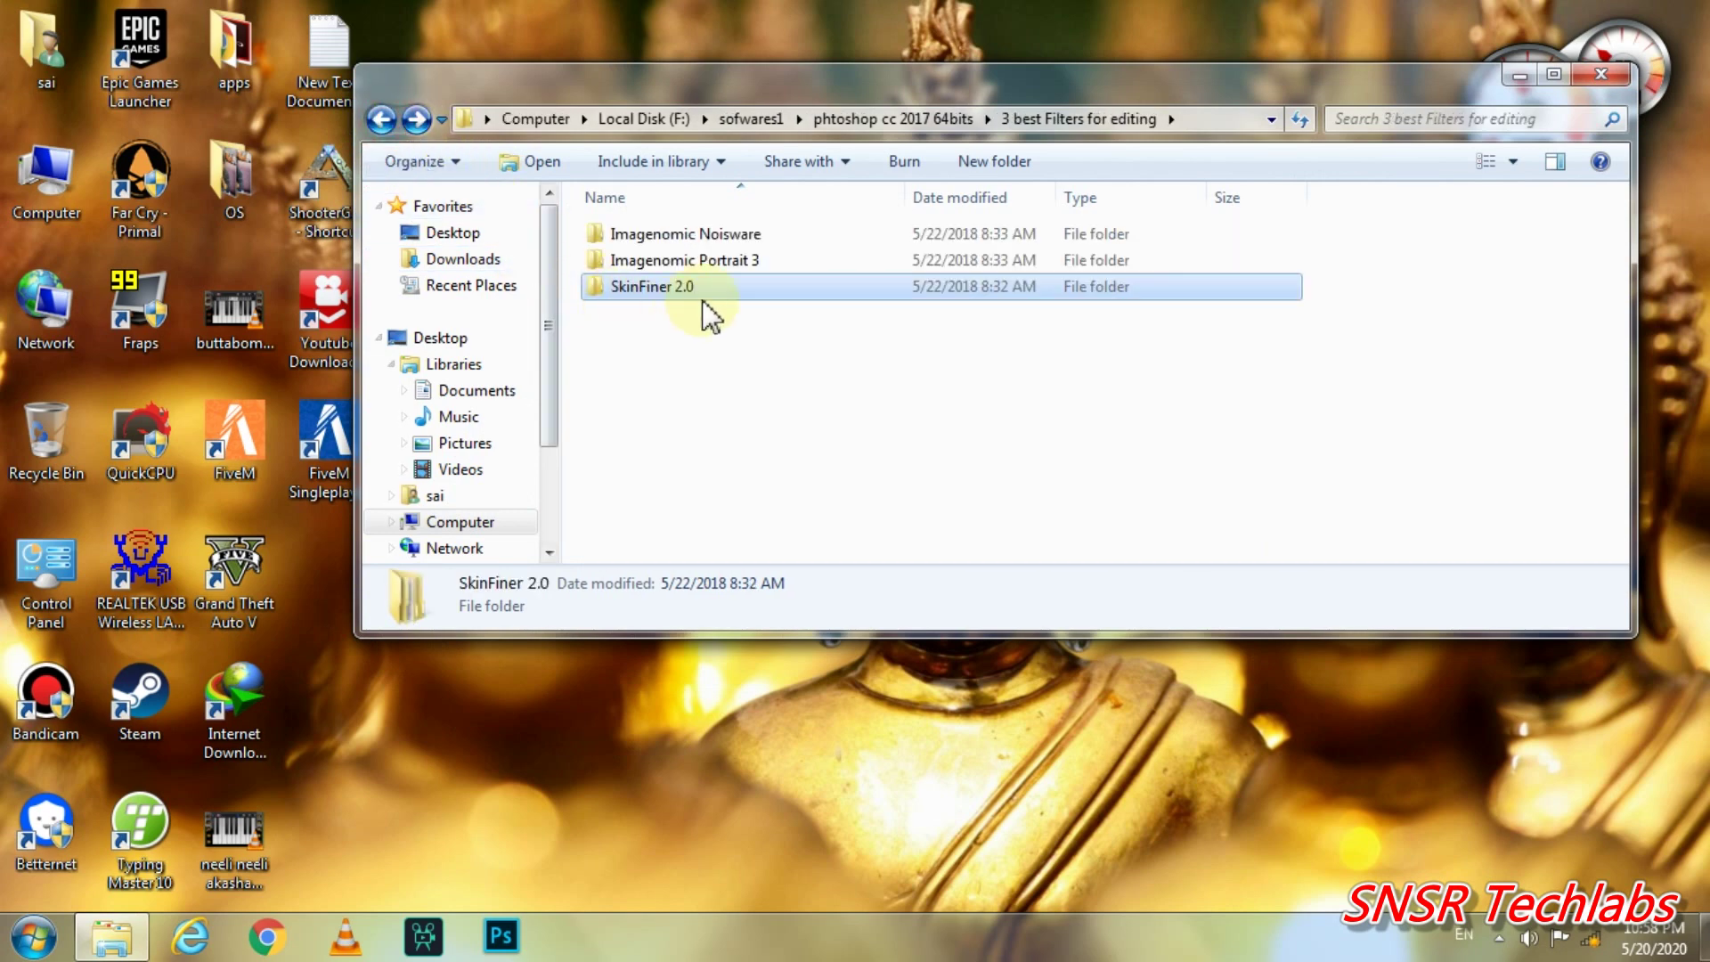
left_click(380, 118)
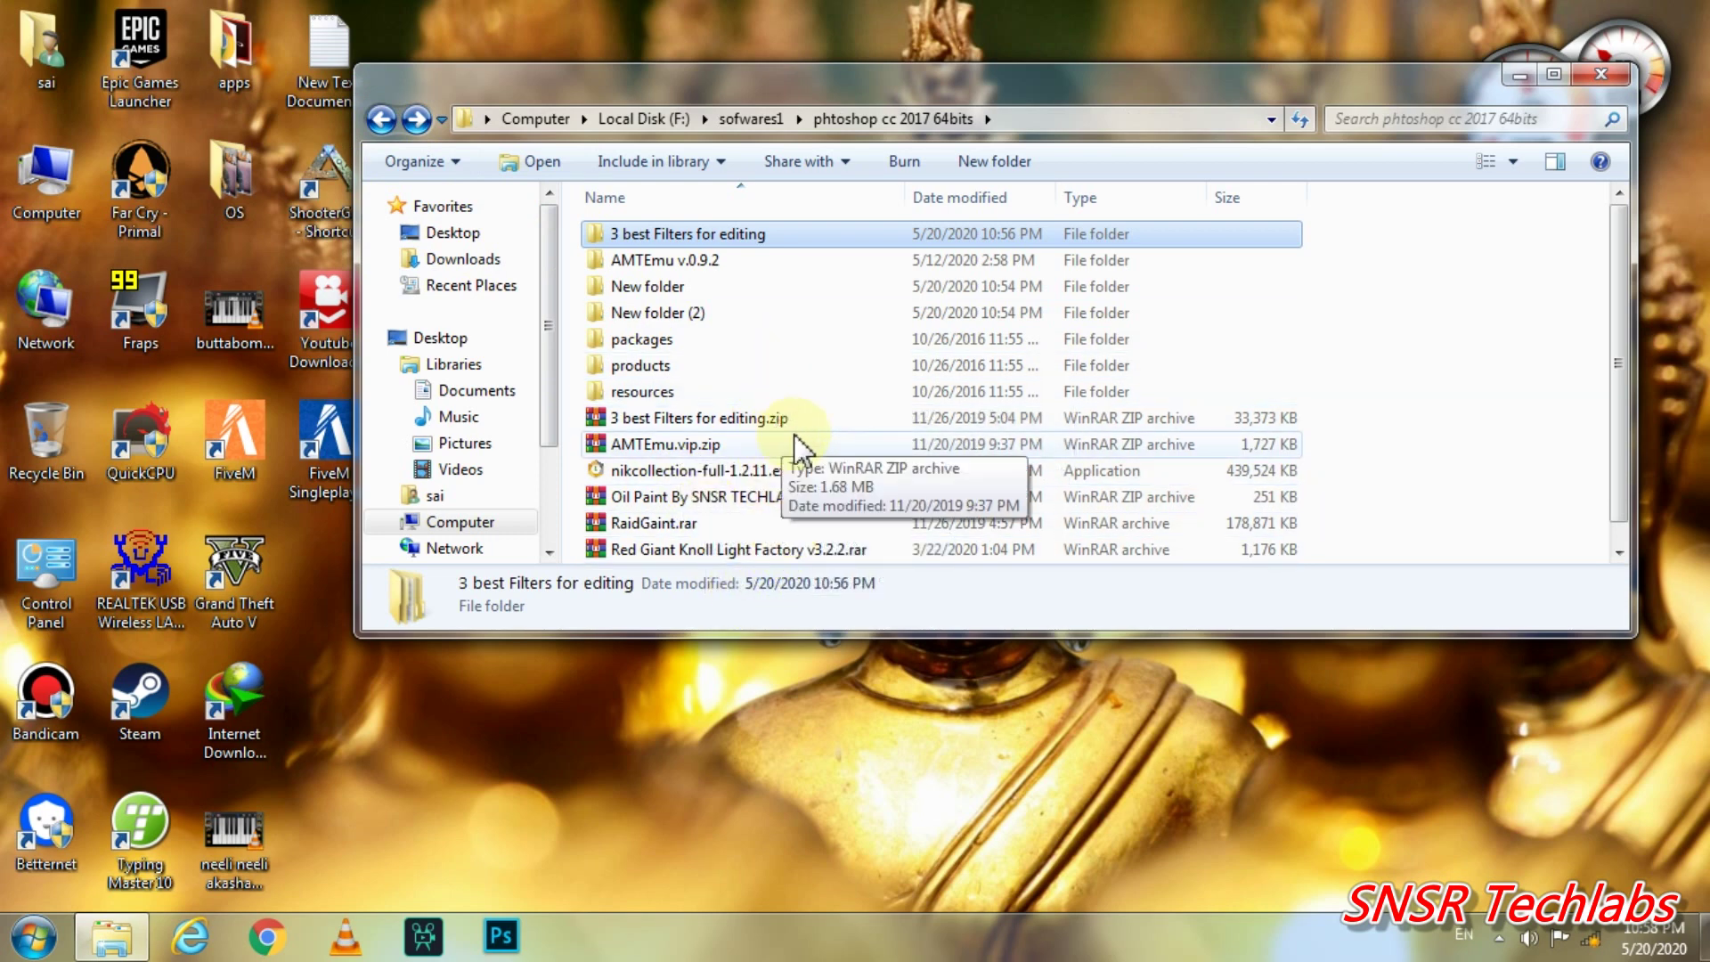
scroll(795, 444, "down", 1)
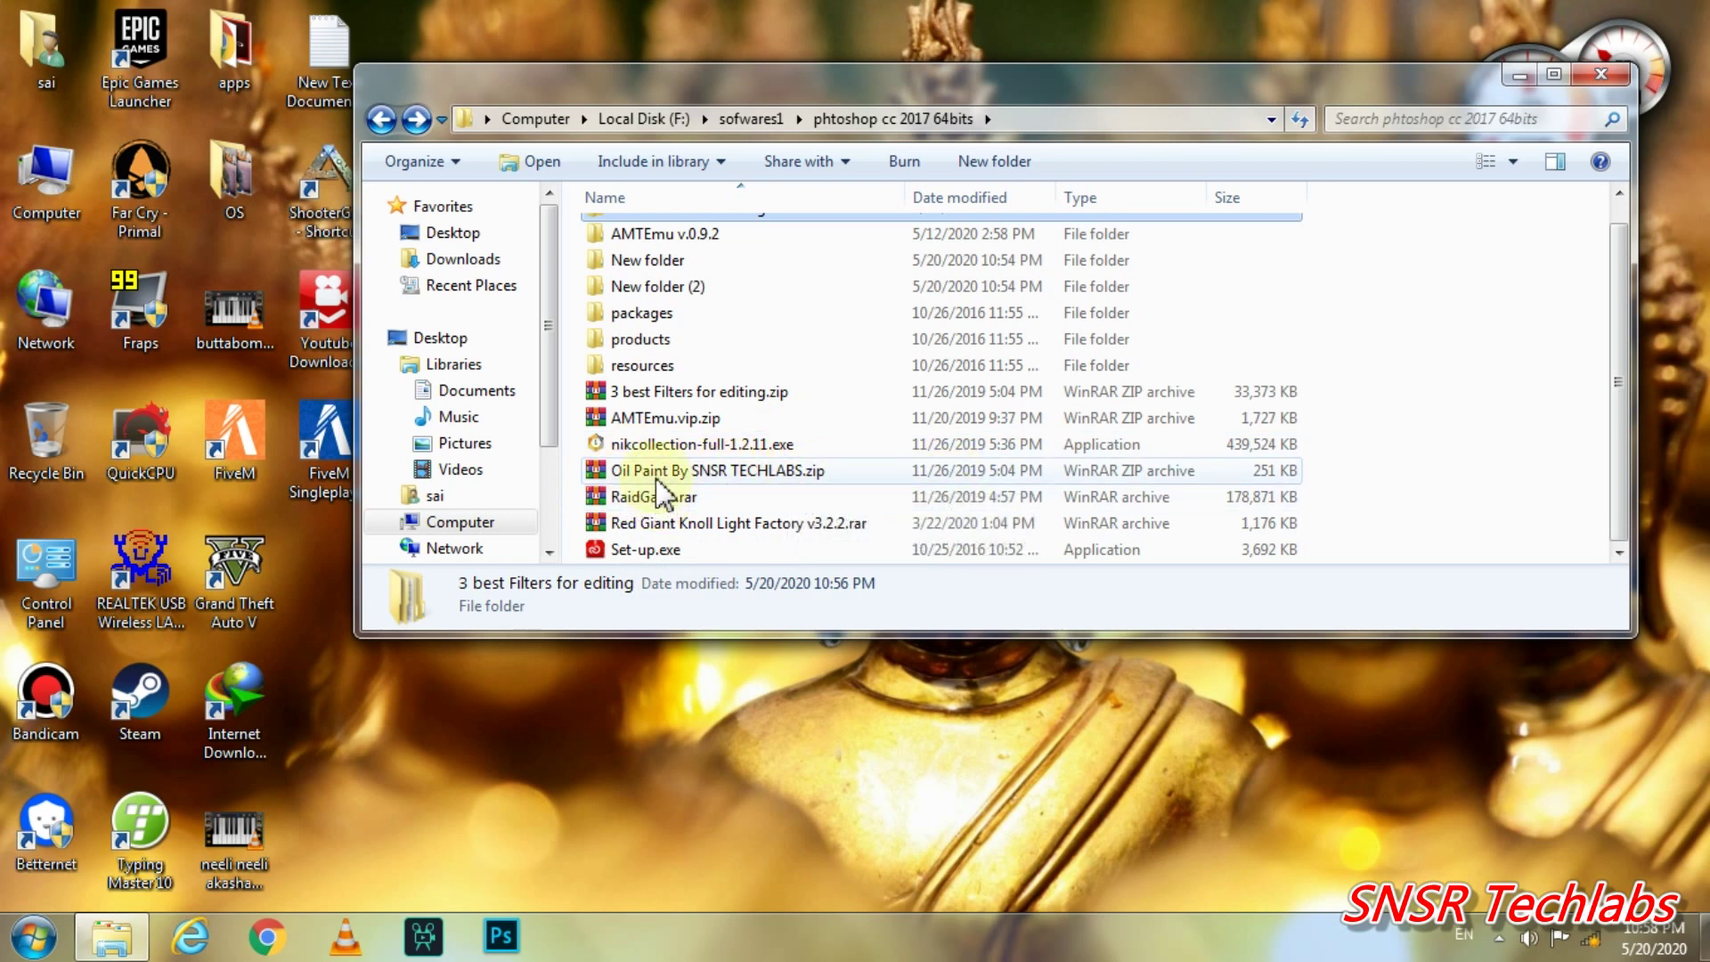
double_click(629, 473)
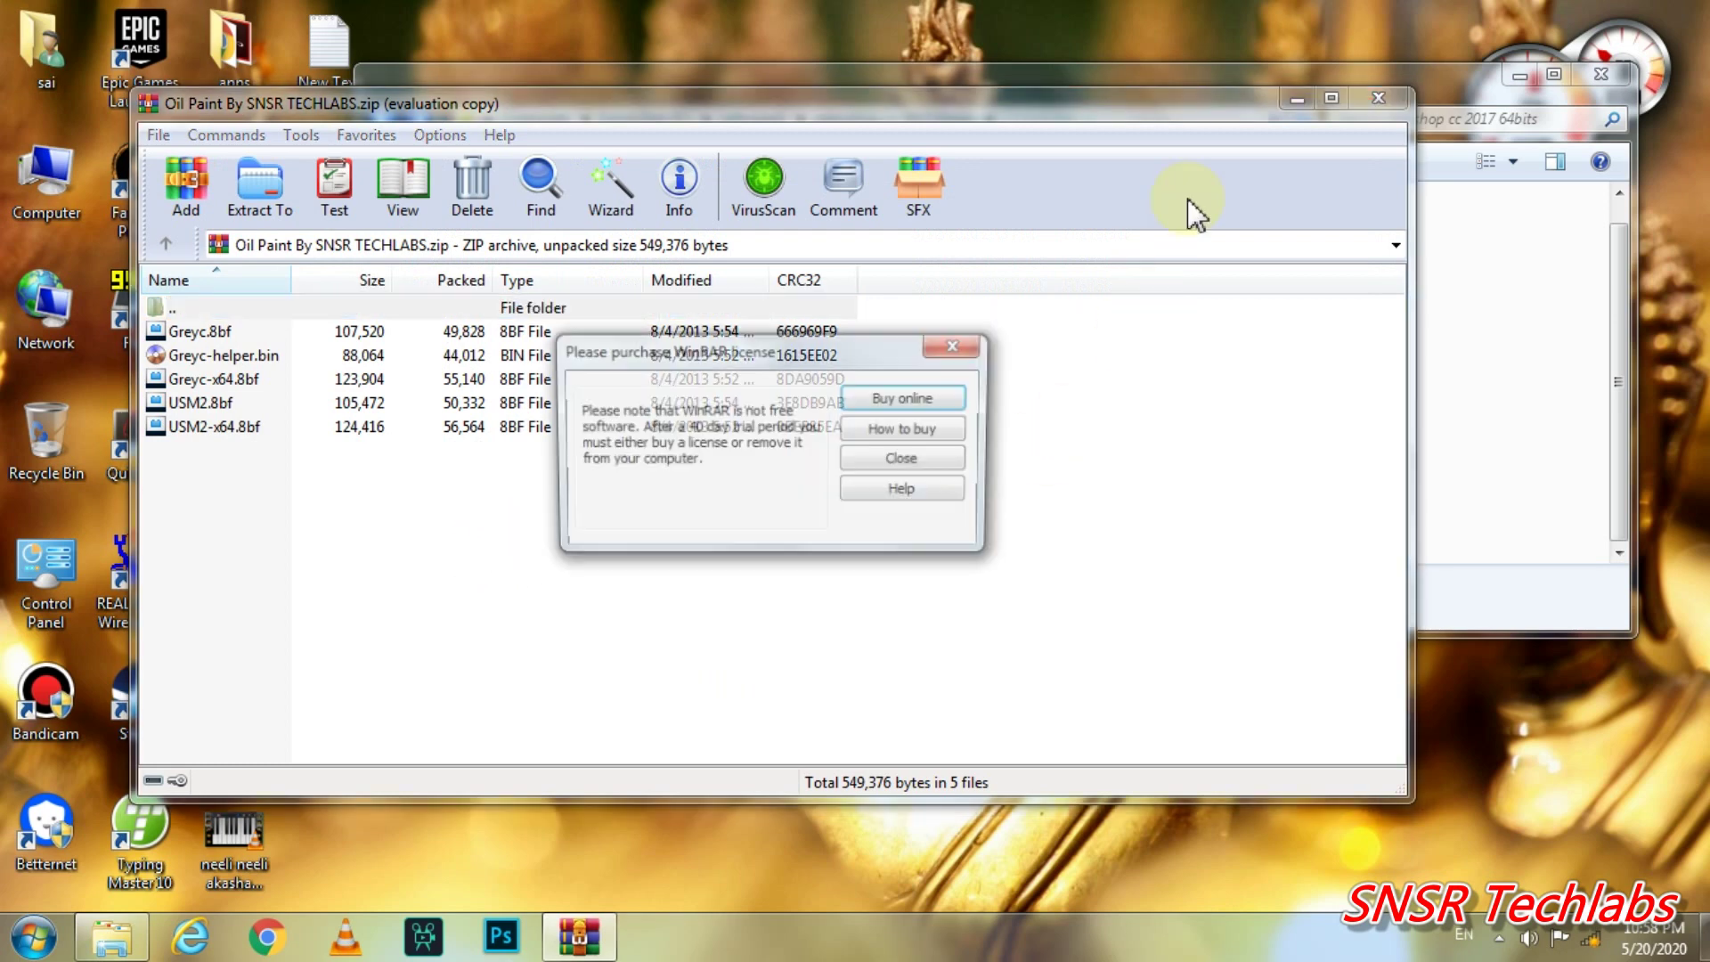
Dismiss the WinRAR license nag, drag-select the five Oil Paint filter files, and close WinRAR.
left_click(877, 461)
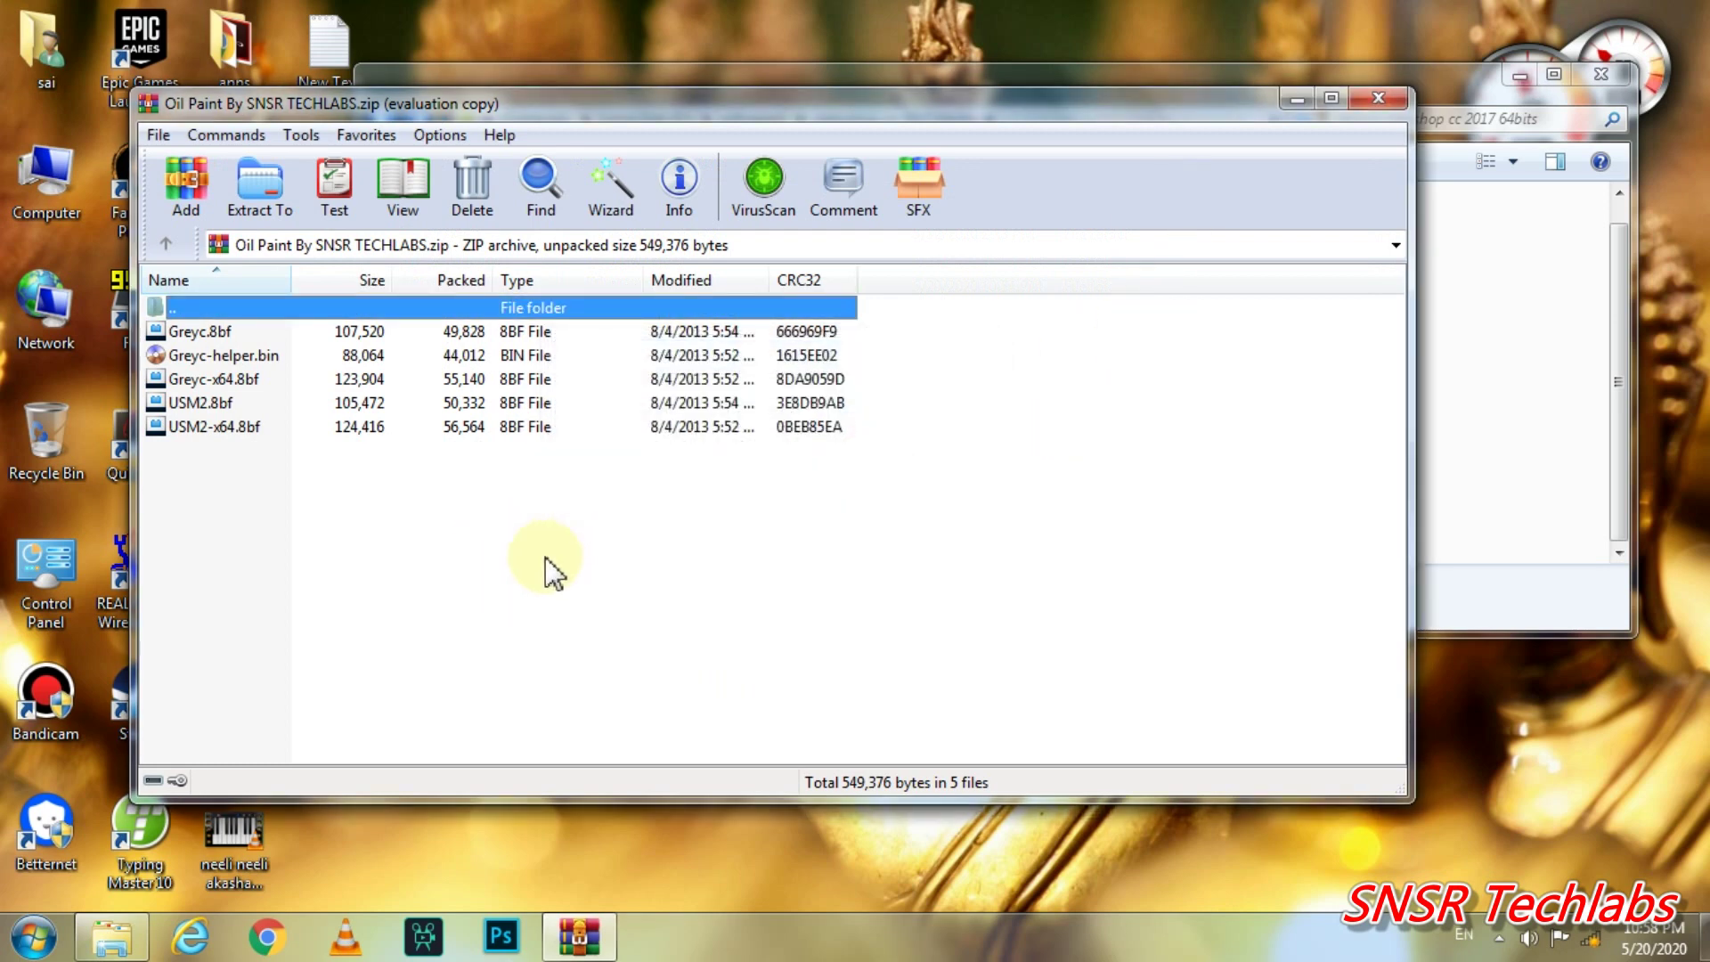
mouse_move(380, 550)
left_mouse_down()
mouse_move(394, 337)
mouse_move(340, 331)
left_mouse_up()
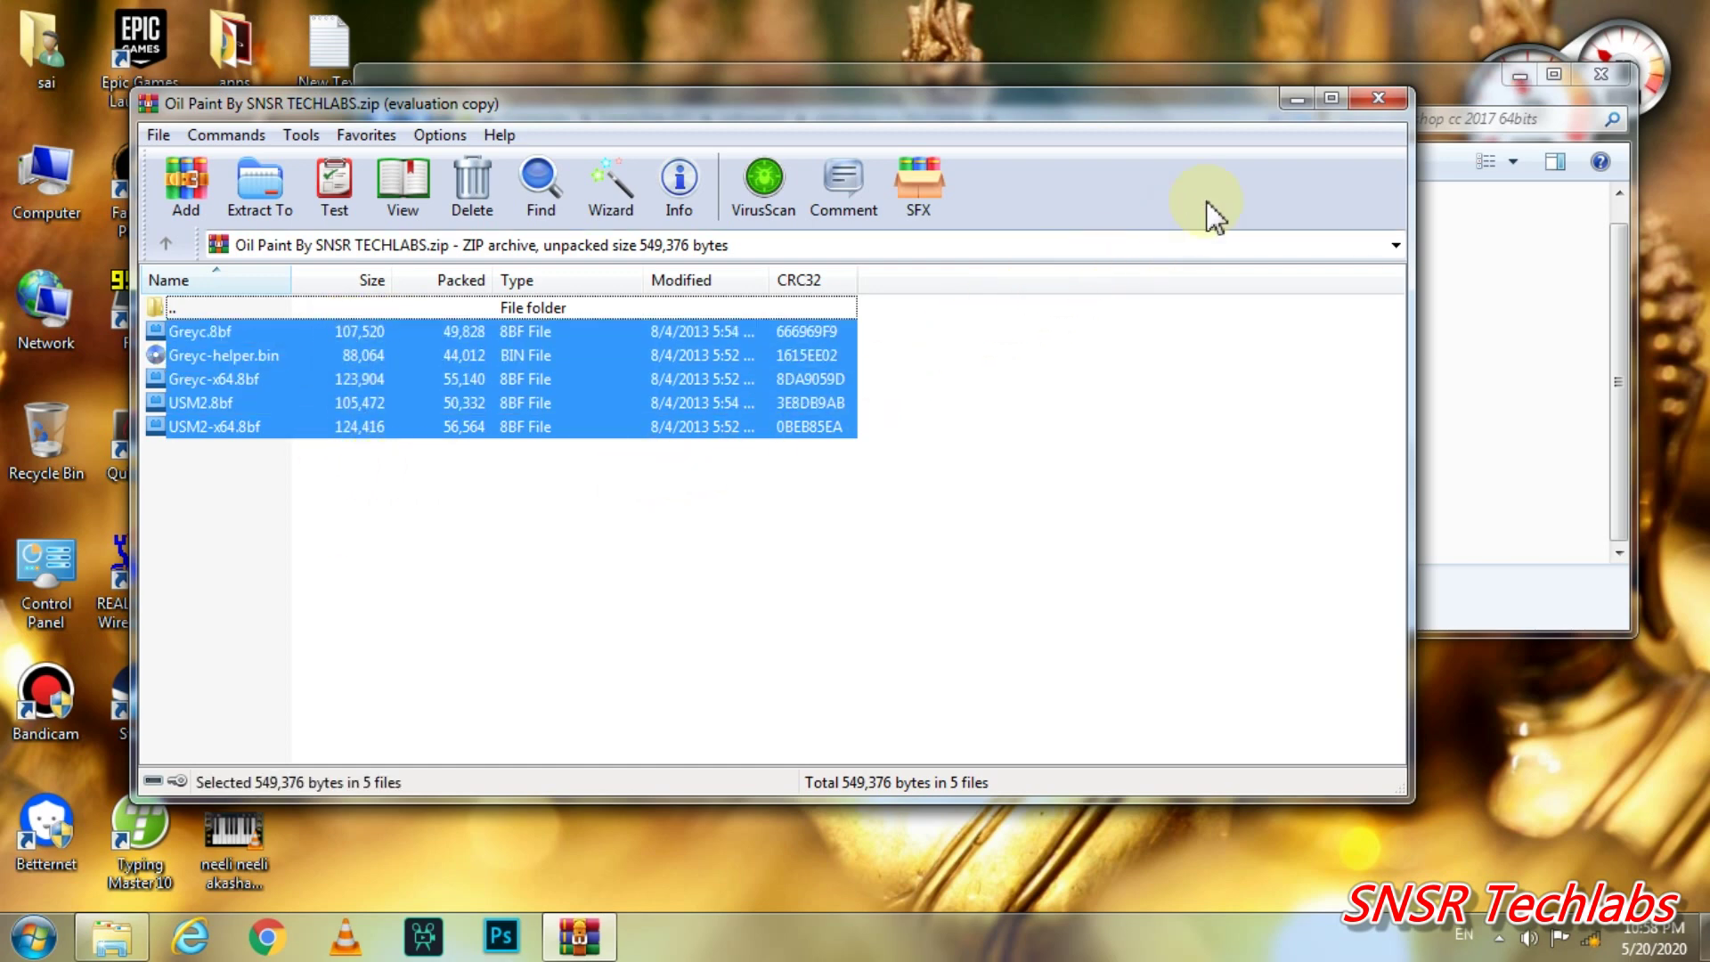
left_click(1369, 109)
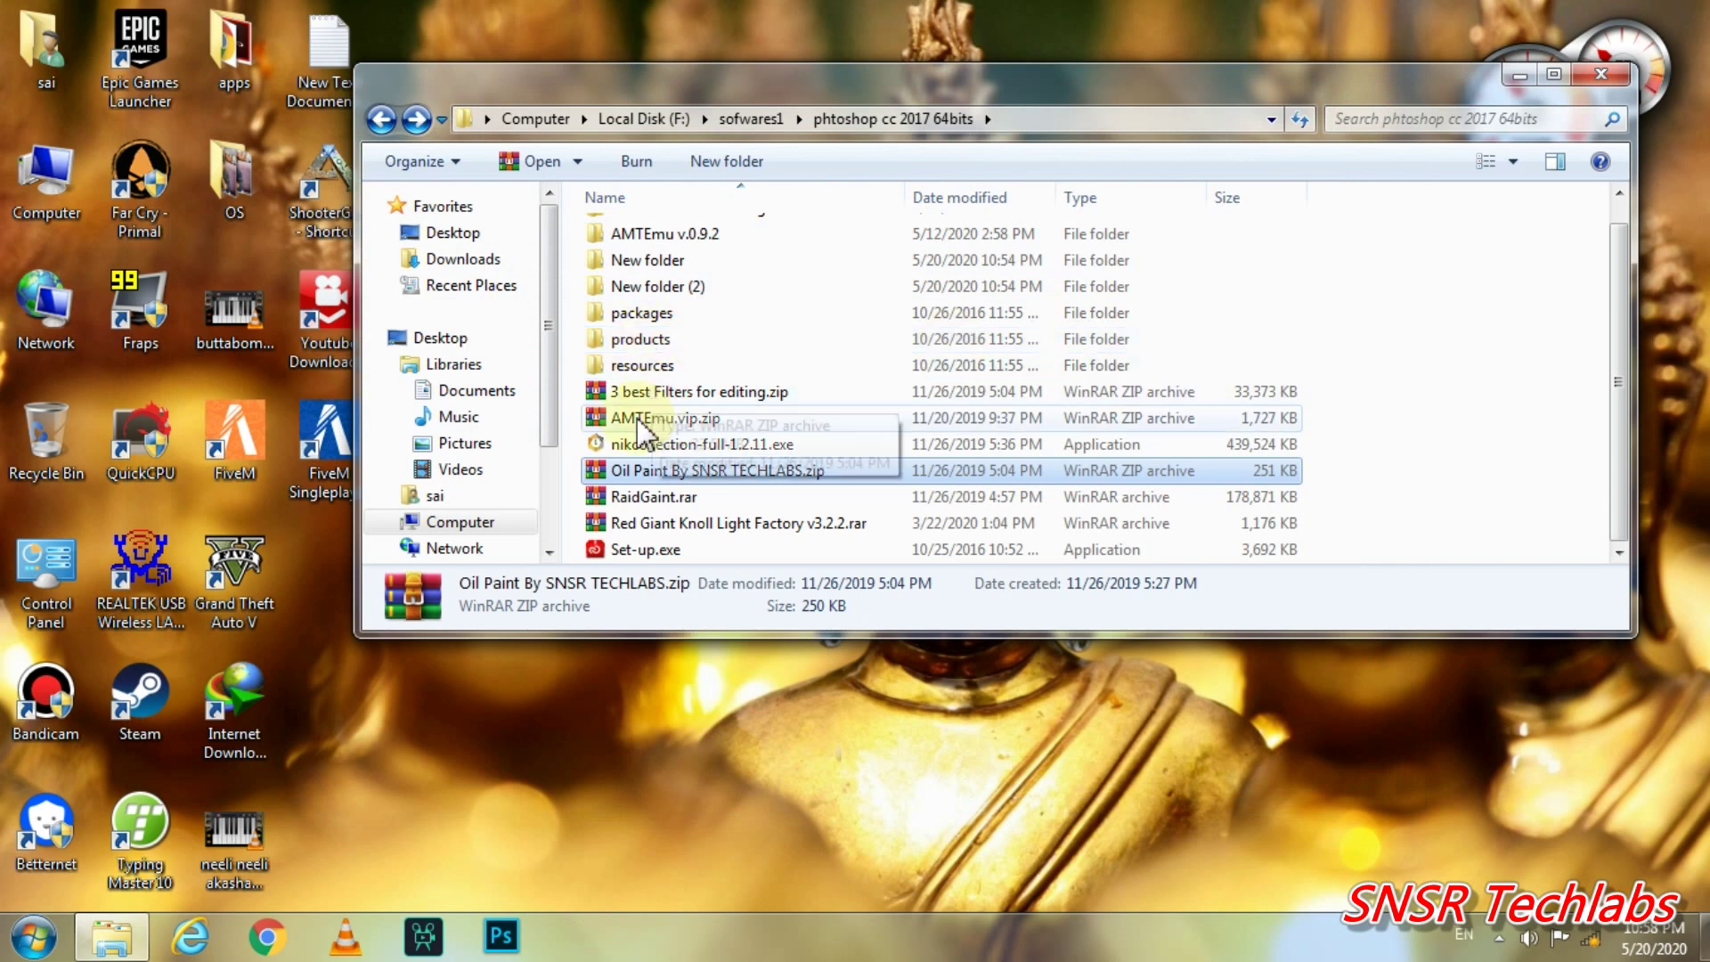
Open Adobe Photoshop CC 2017's file location from All Programs and enter its Plug-ins folder.
left_click(7, 949)
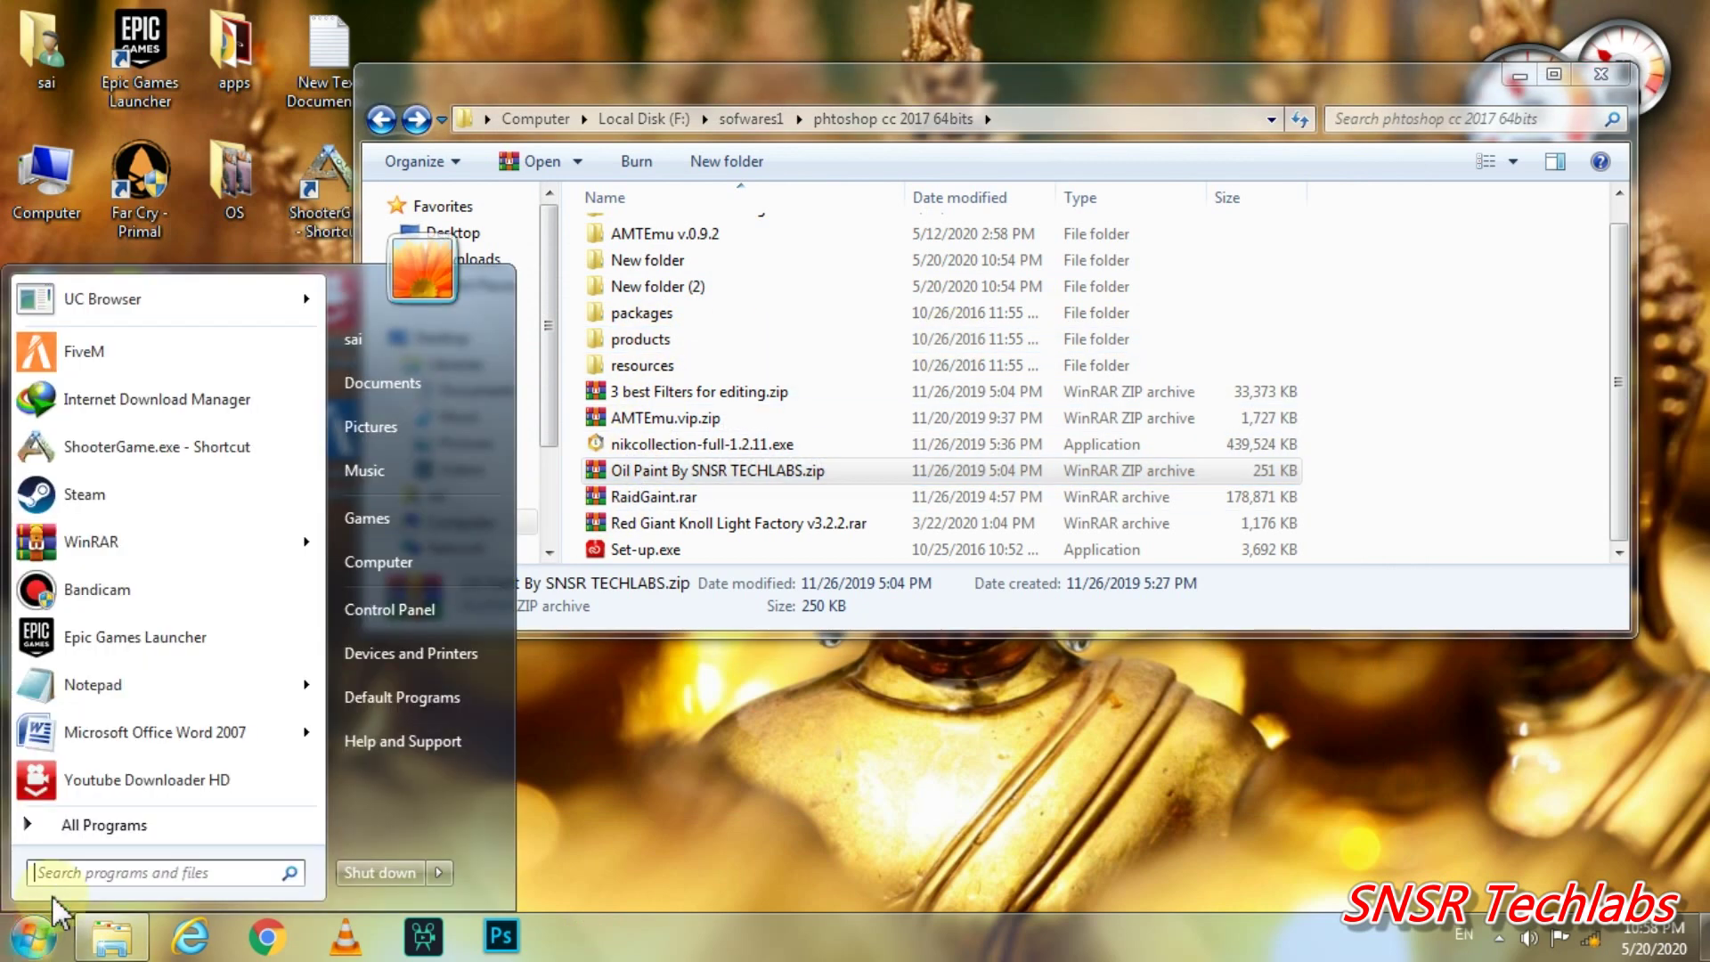
left_click(104, 825)
scroll(134, 412, "up", 4)
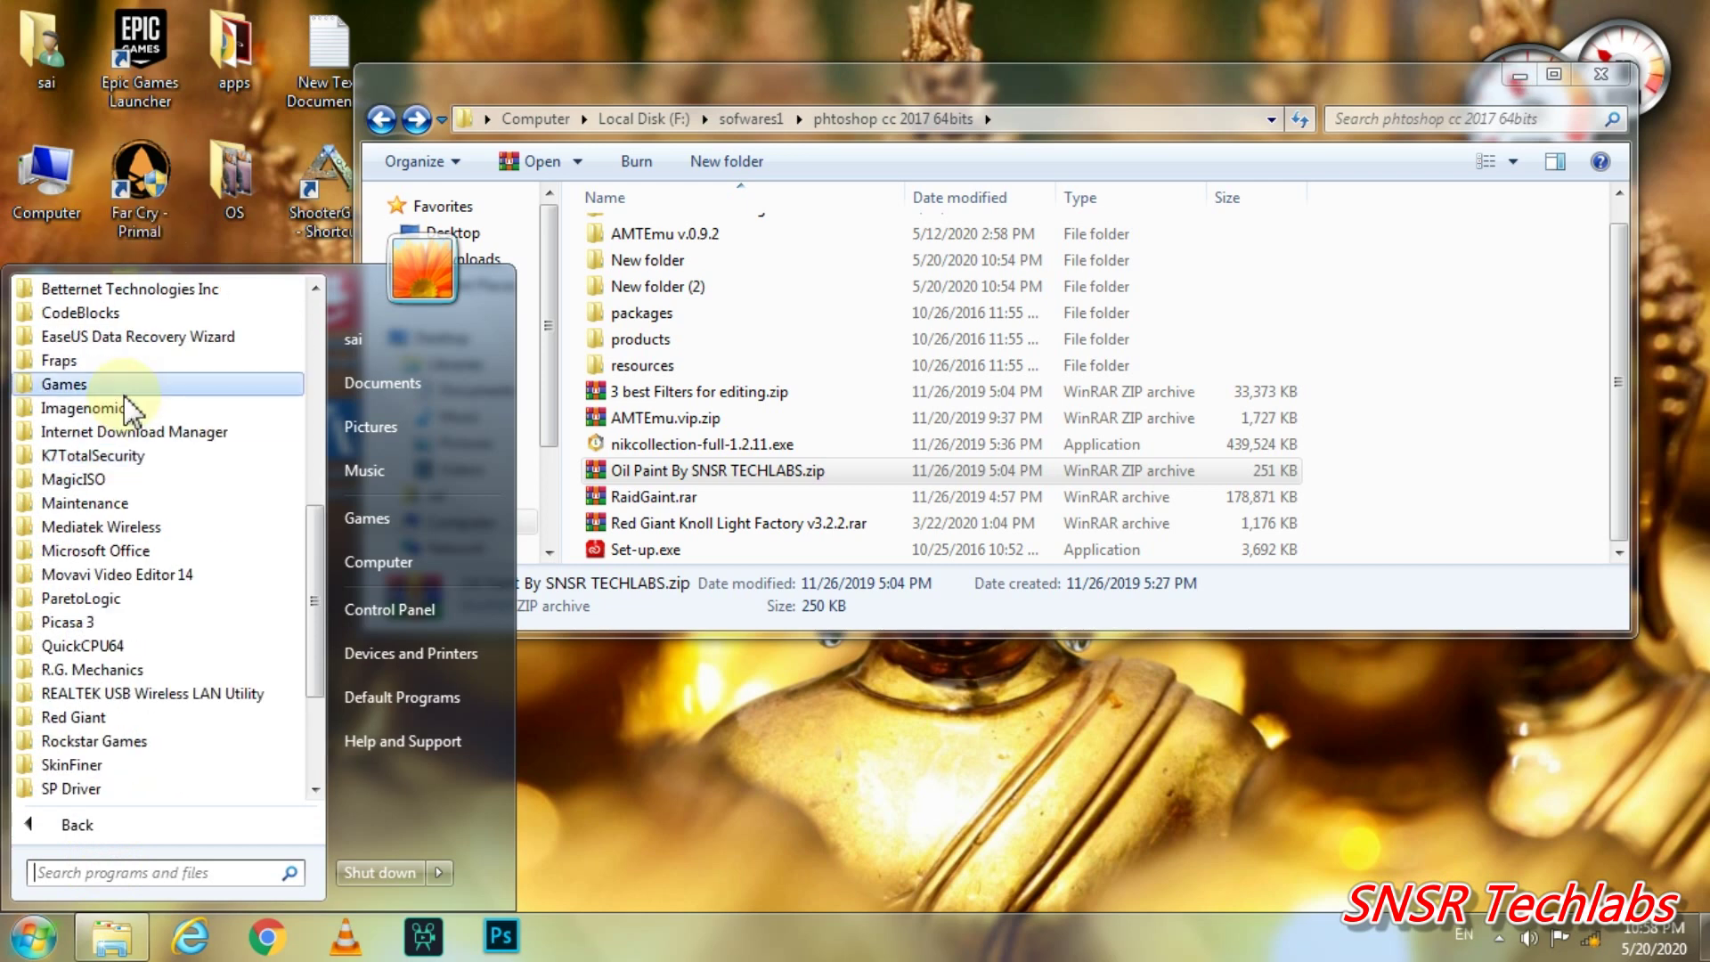
scroll(134, 416, "up", 4)
scroll(134, 425, "up", 3)
scroll(130, 434, "up", 1)
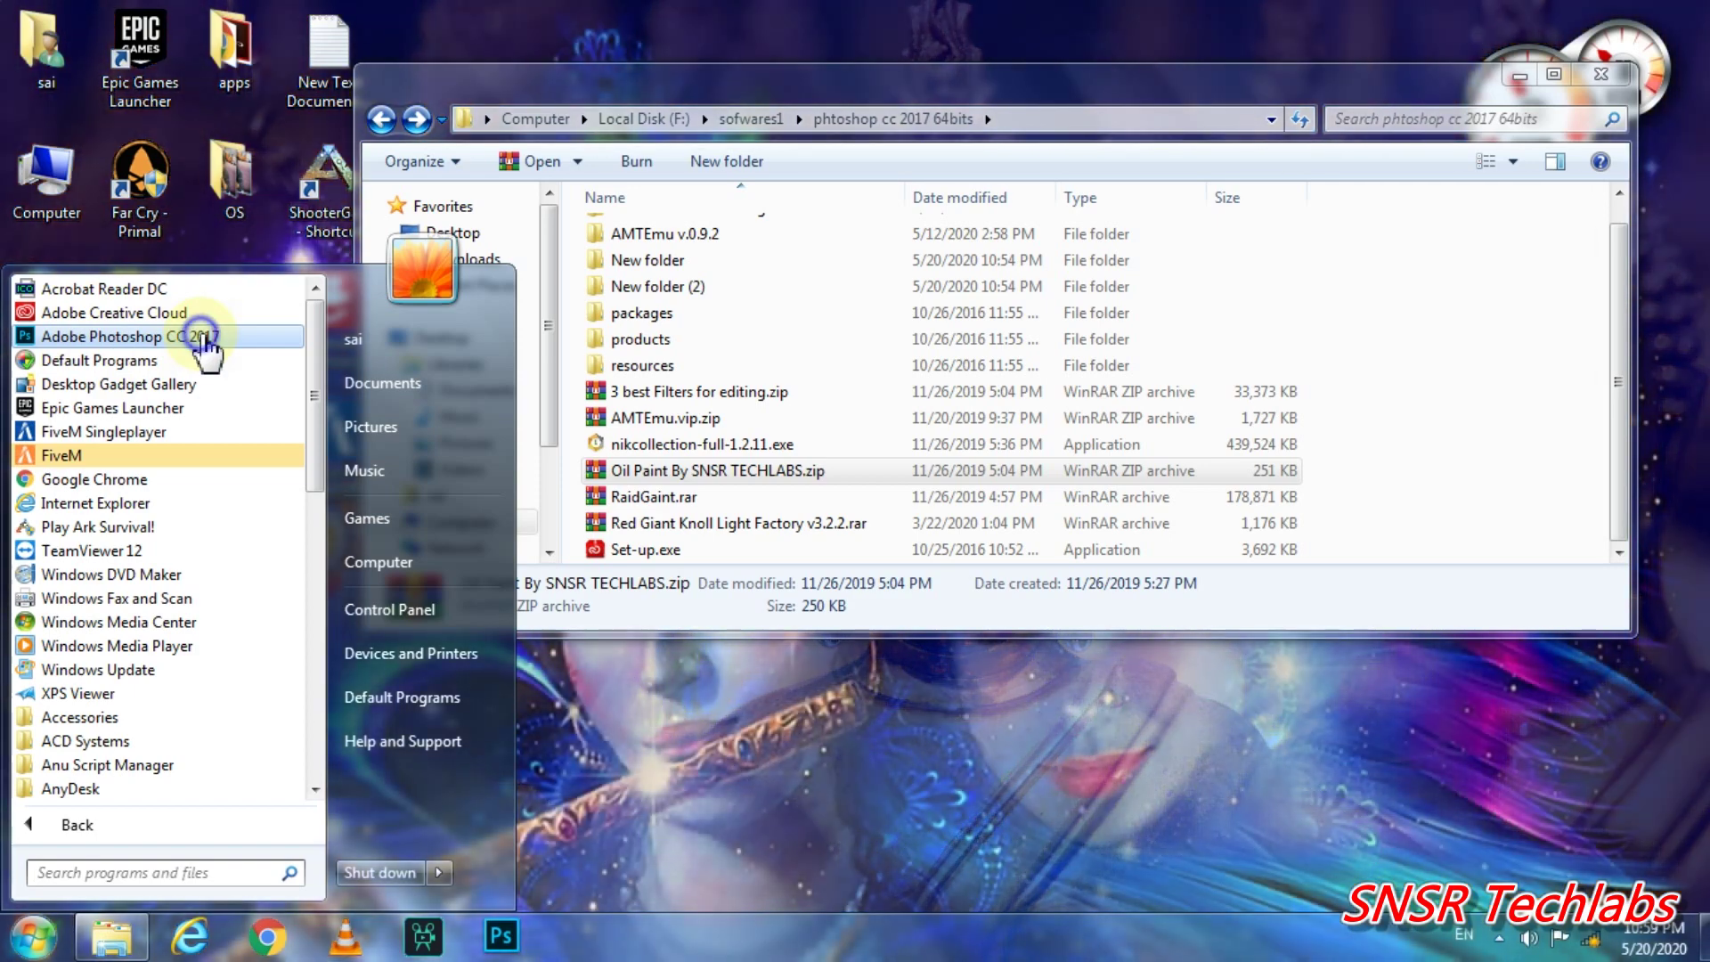
right_click(207, 348)
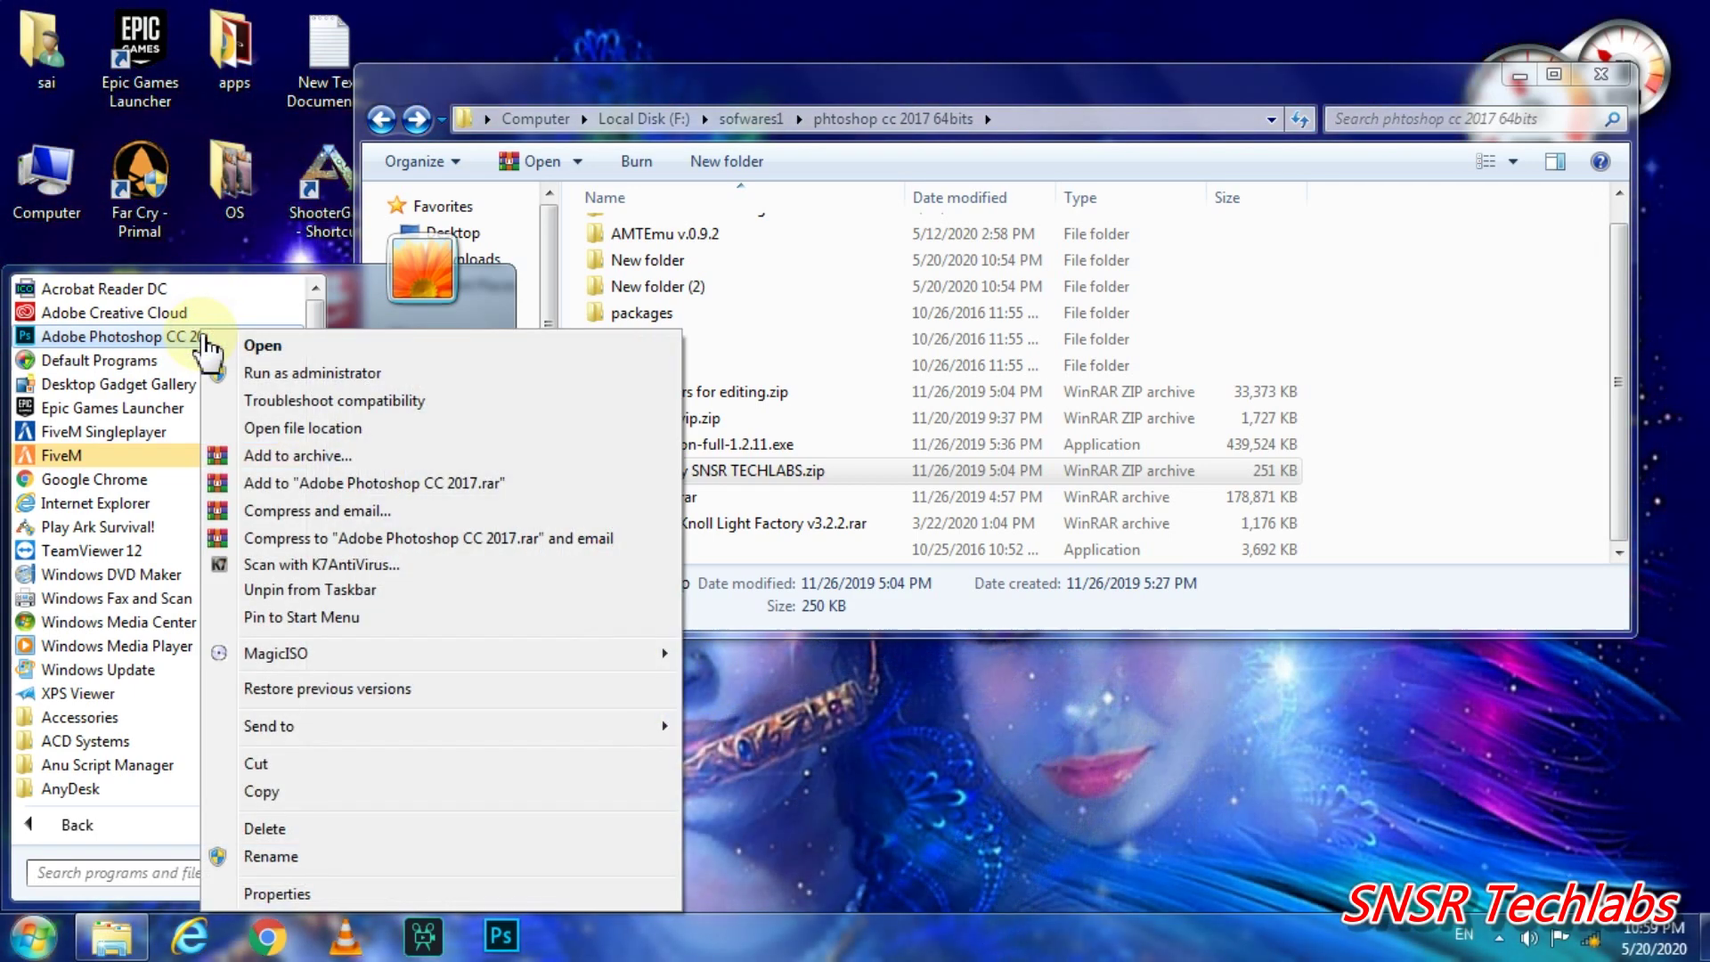
left_click(352, 431)
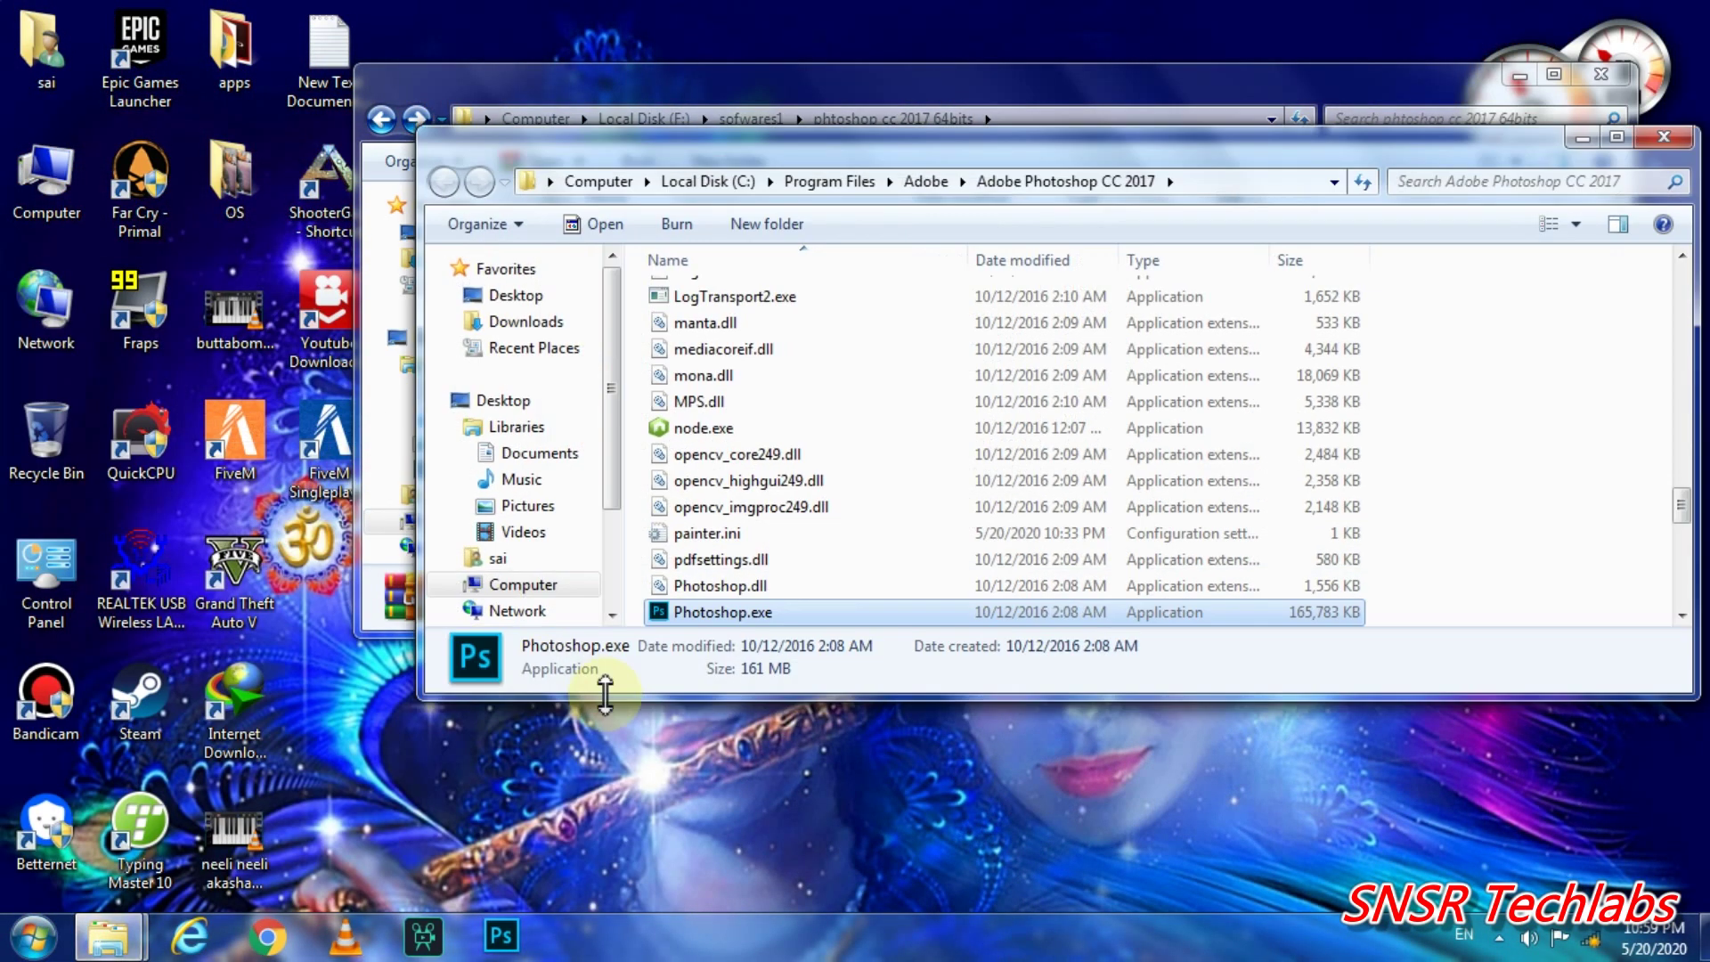
scroll(702, 493, "up", 5)
scroll(702, 497, "up", 5)
scroll(701, 497, "up", 5)
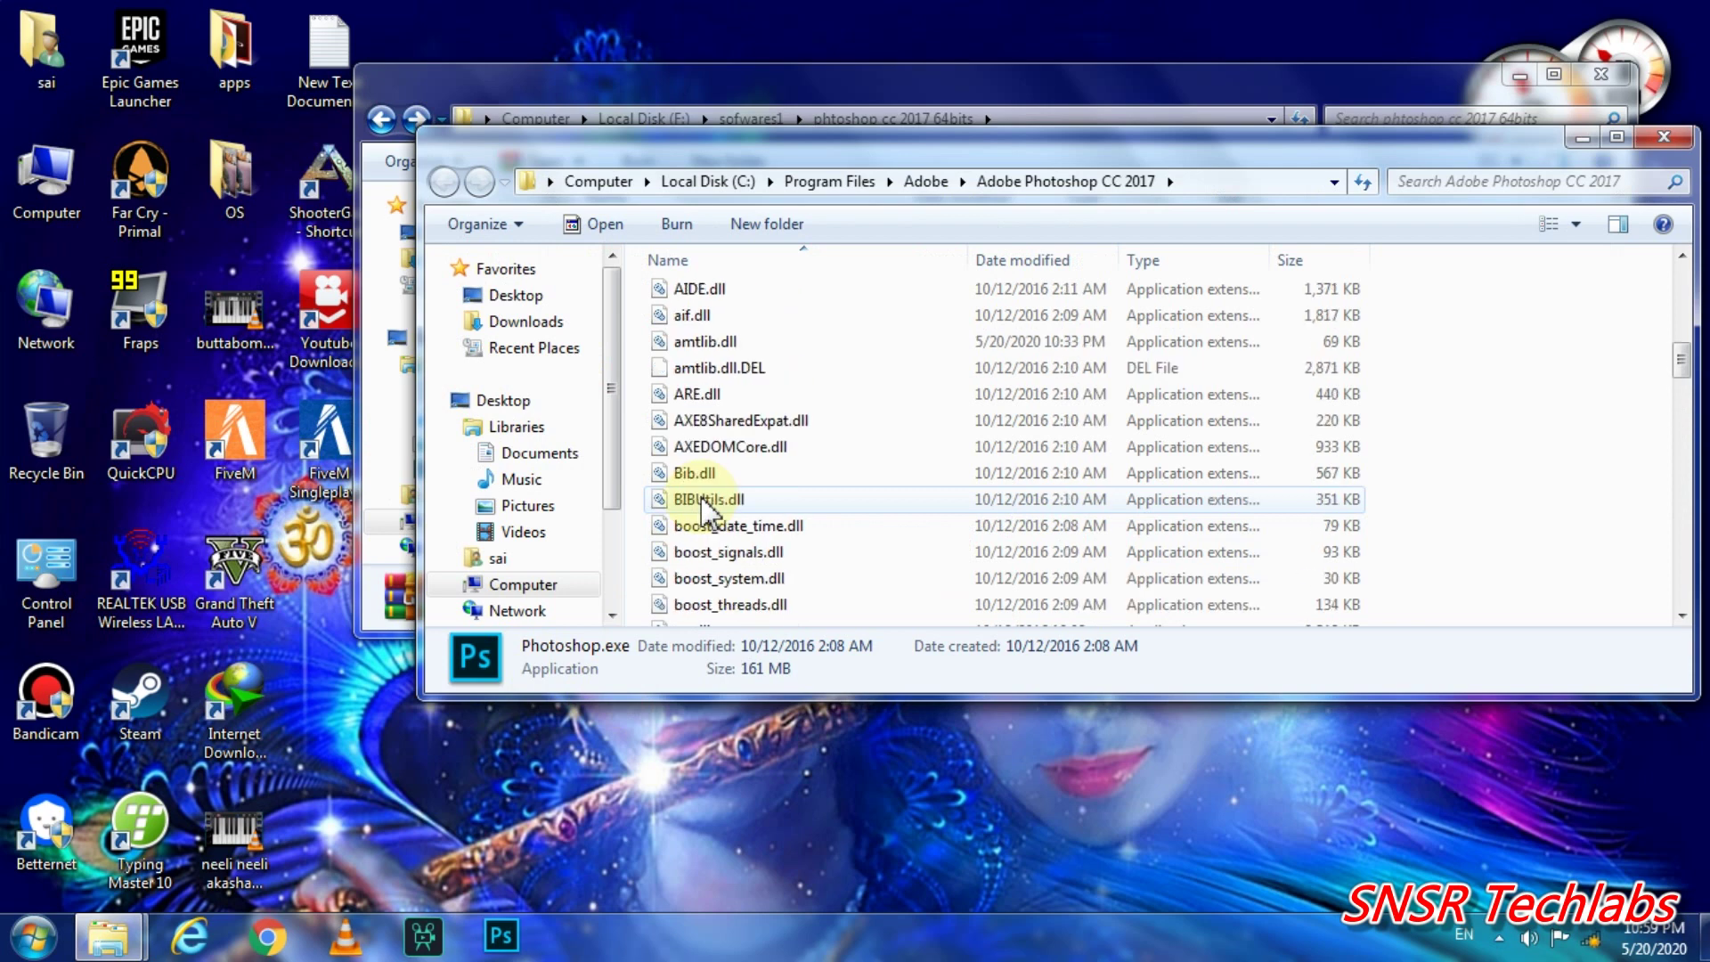
scroll(701, 497, "up", 5)
scroll(702, 497, "up", 5)
scroll(704, 507, "up", 1)
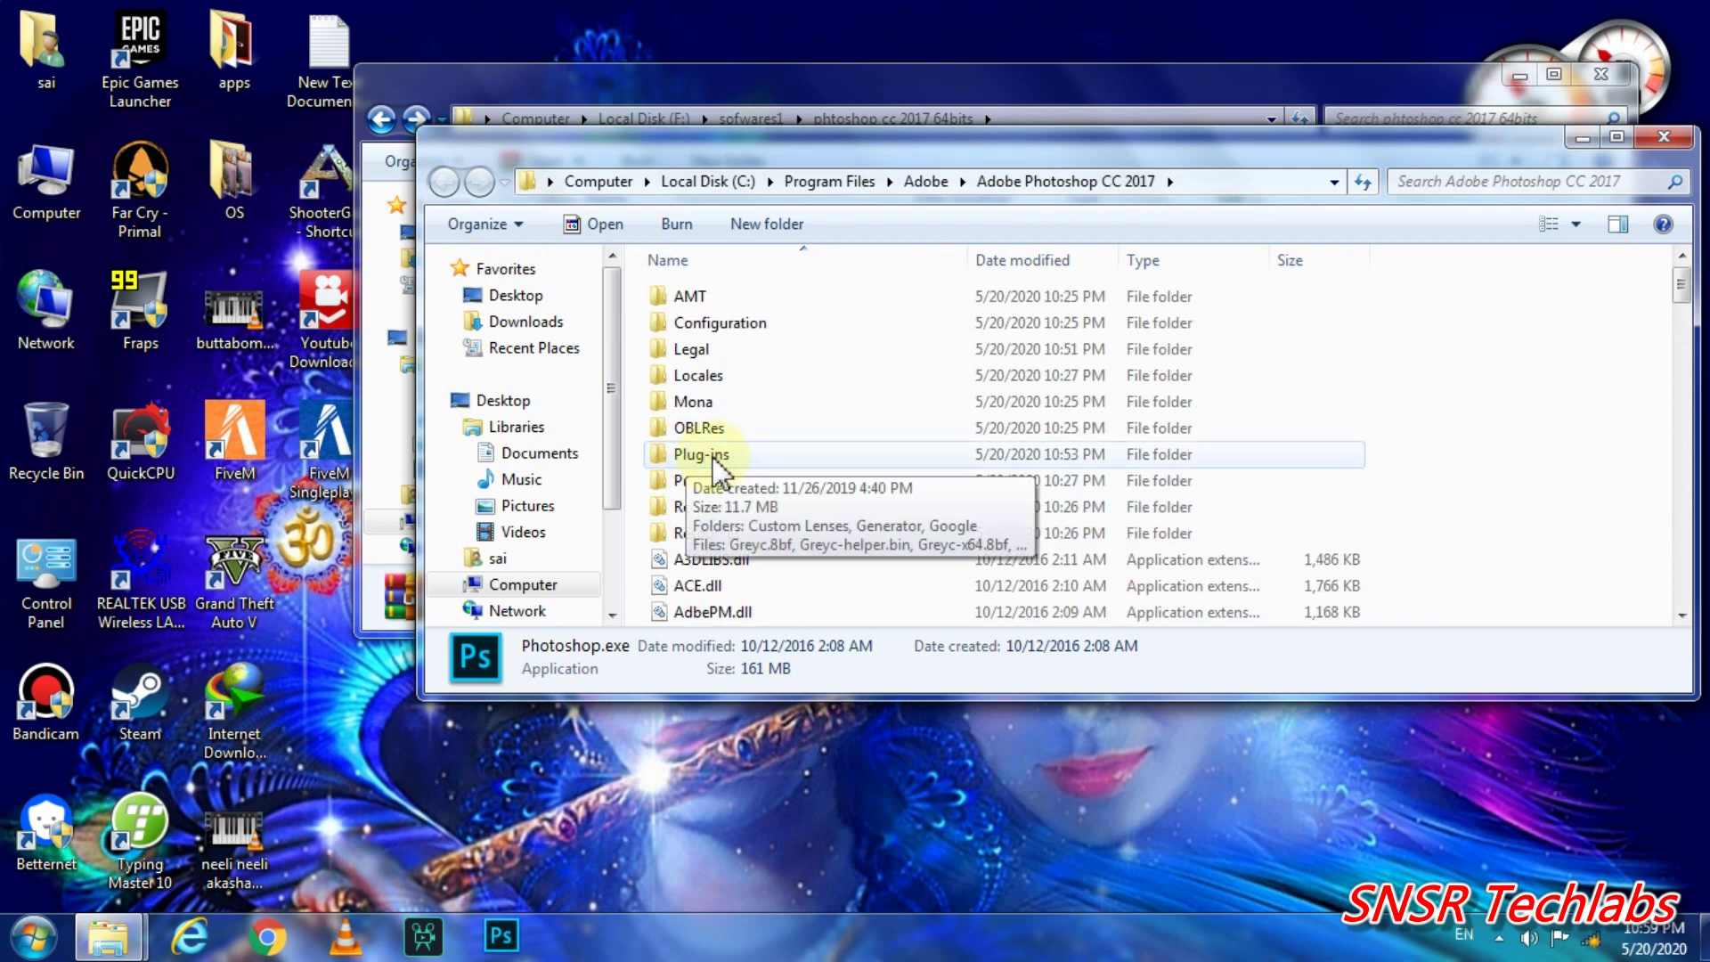
double_click(705, 454)
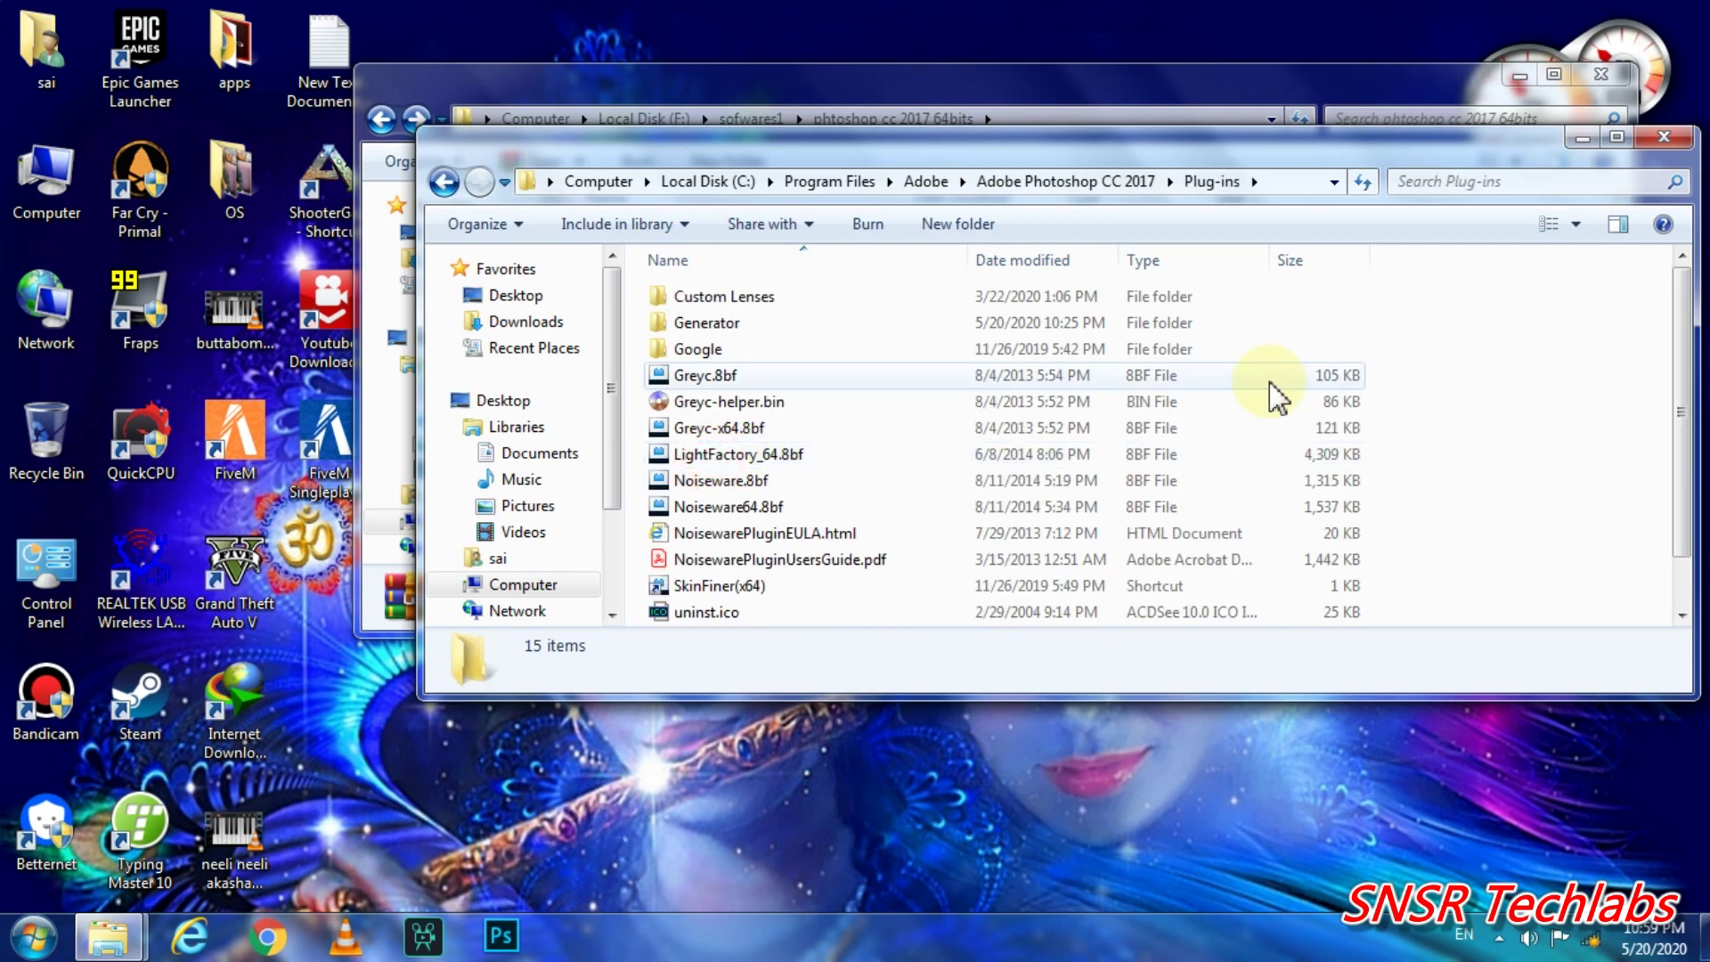
Look inside the Google plug-in folder within Photoshop's Plug-ins.
right_click(1565, 396)
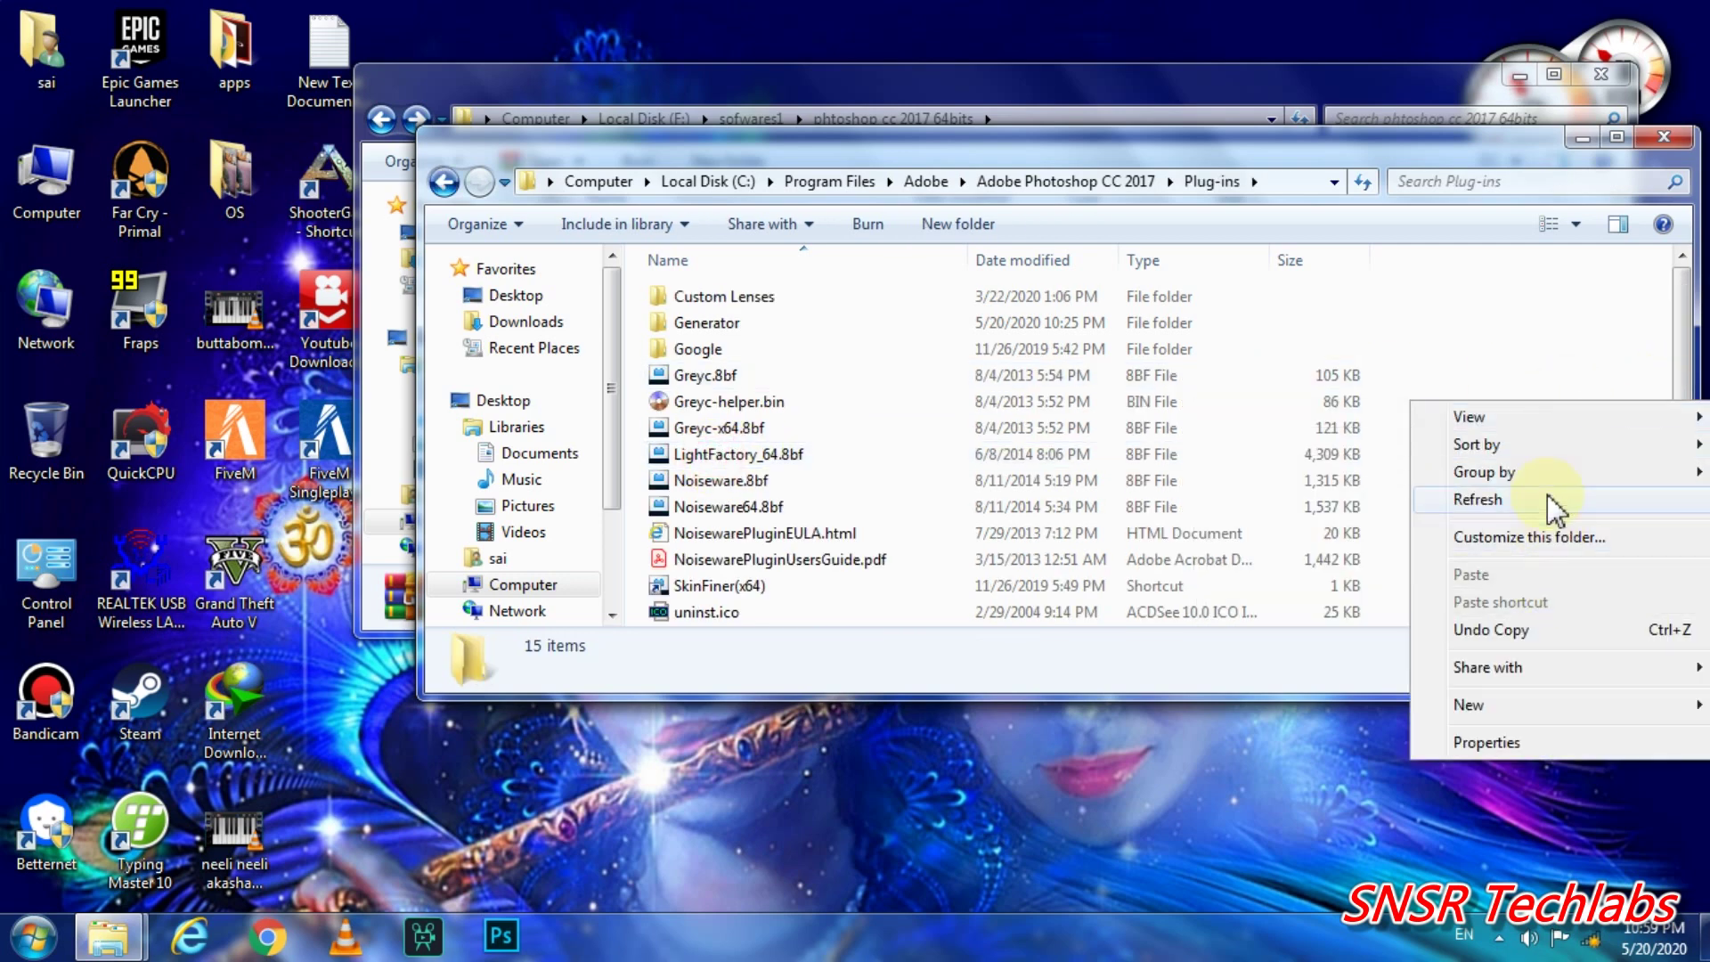
left_click(1523, 322)
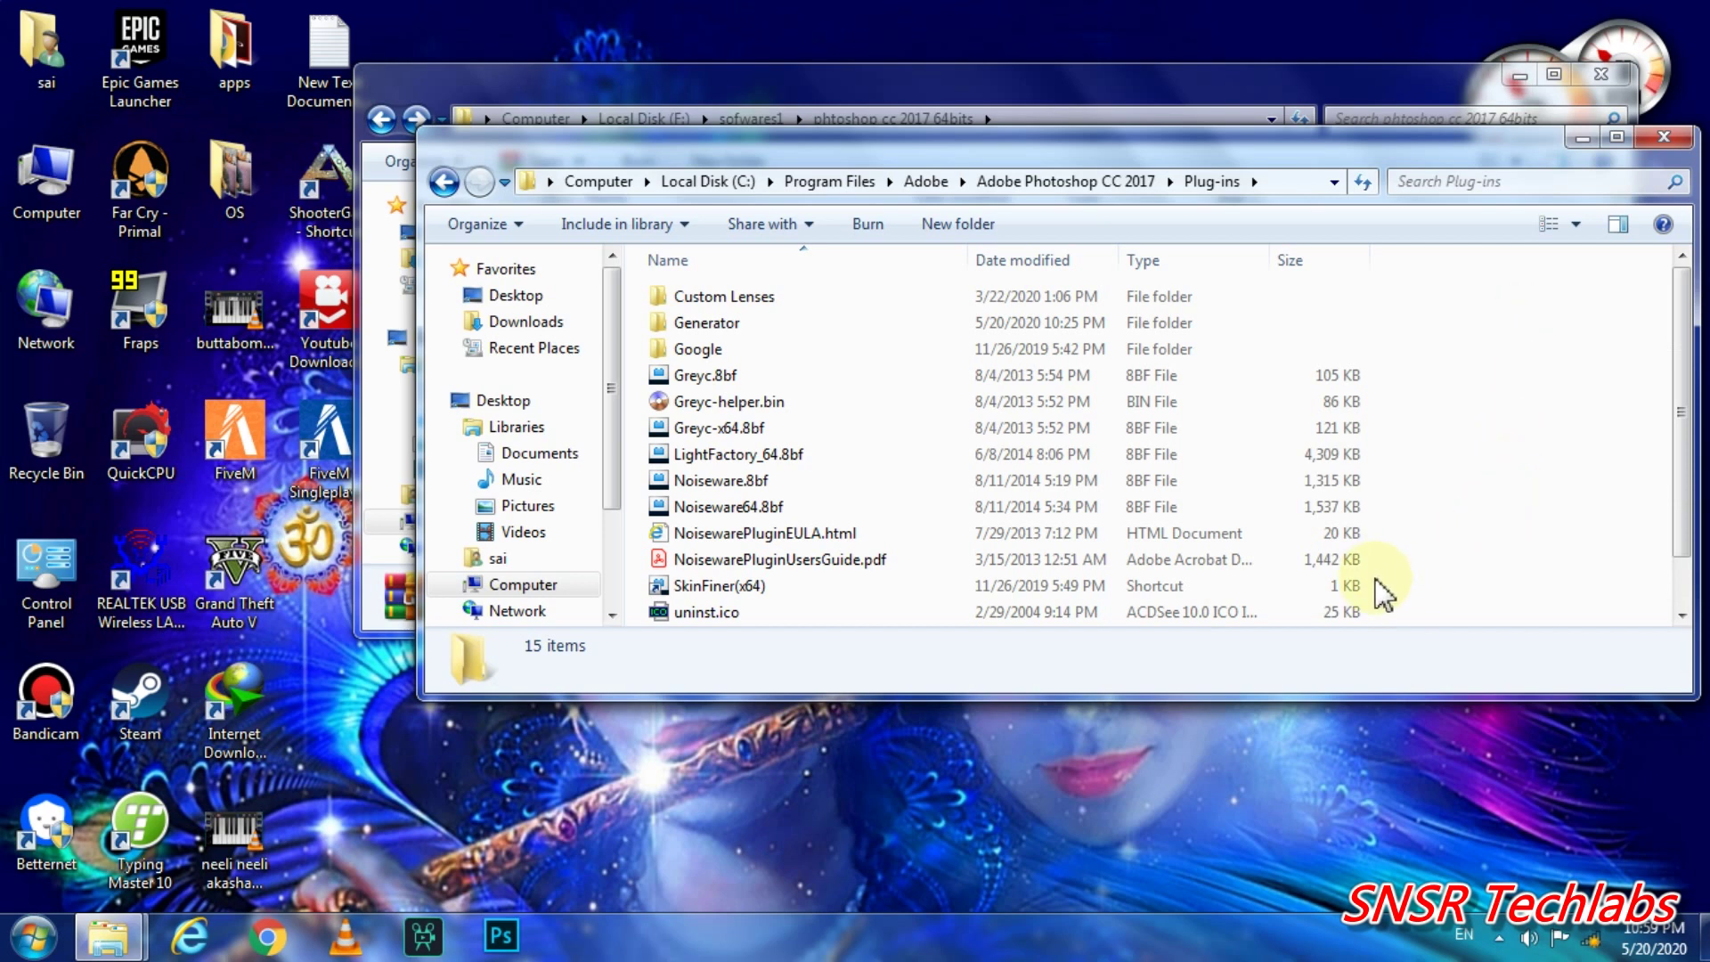
scroll(722, 481, "down", 1)
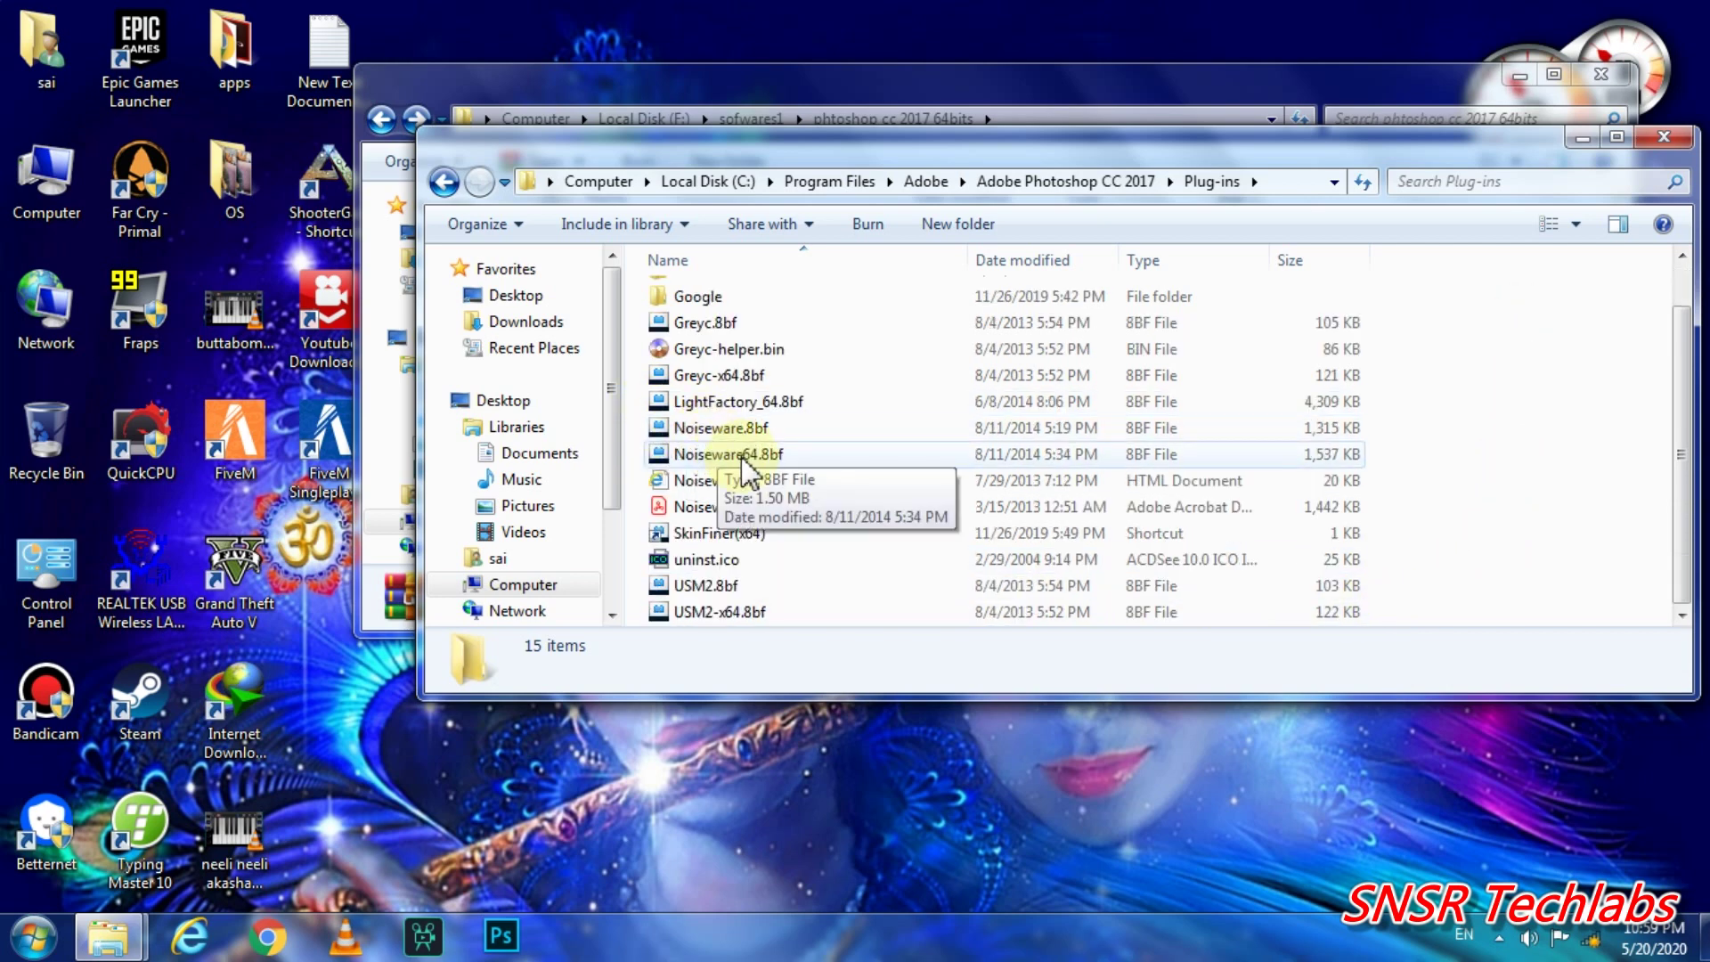
scroll(749, 452, "up", 1)
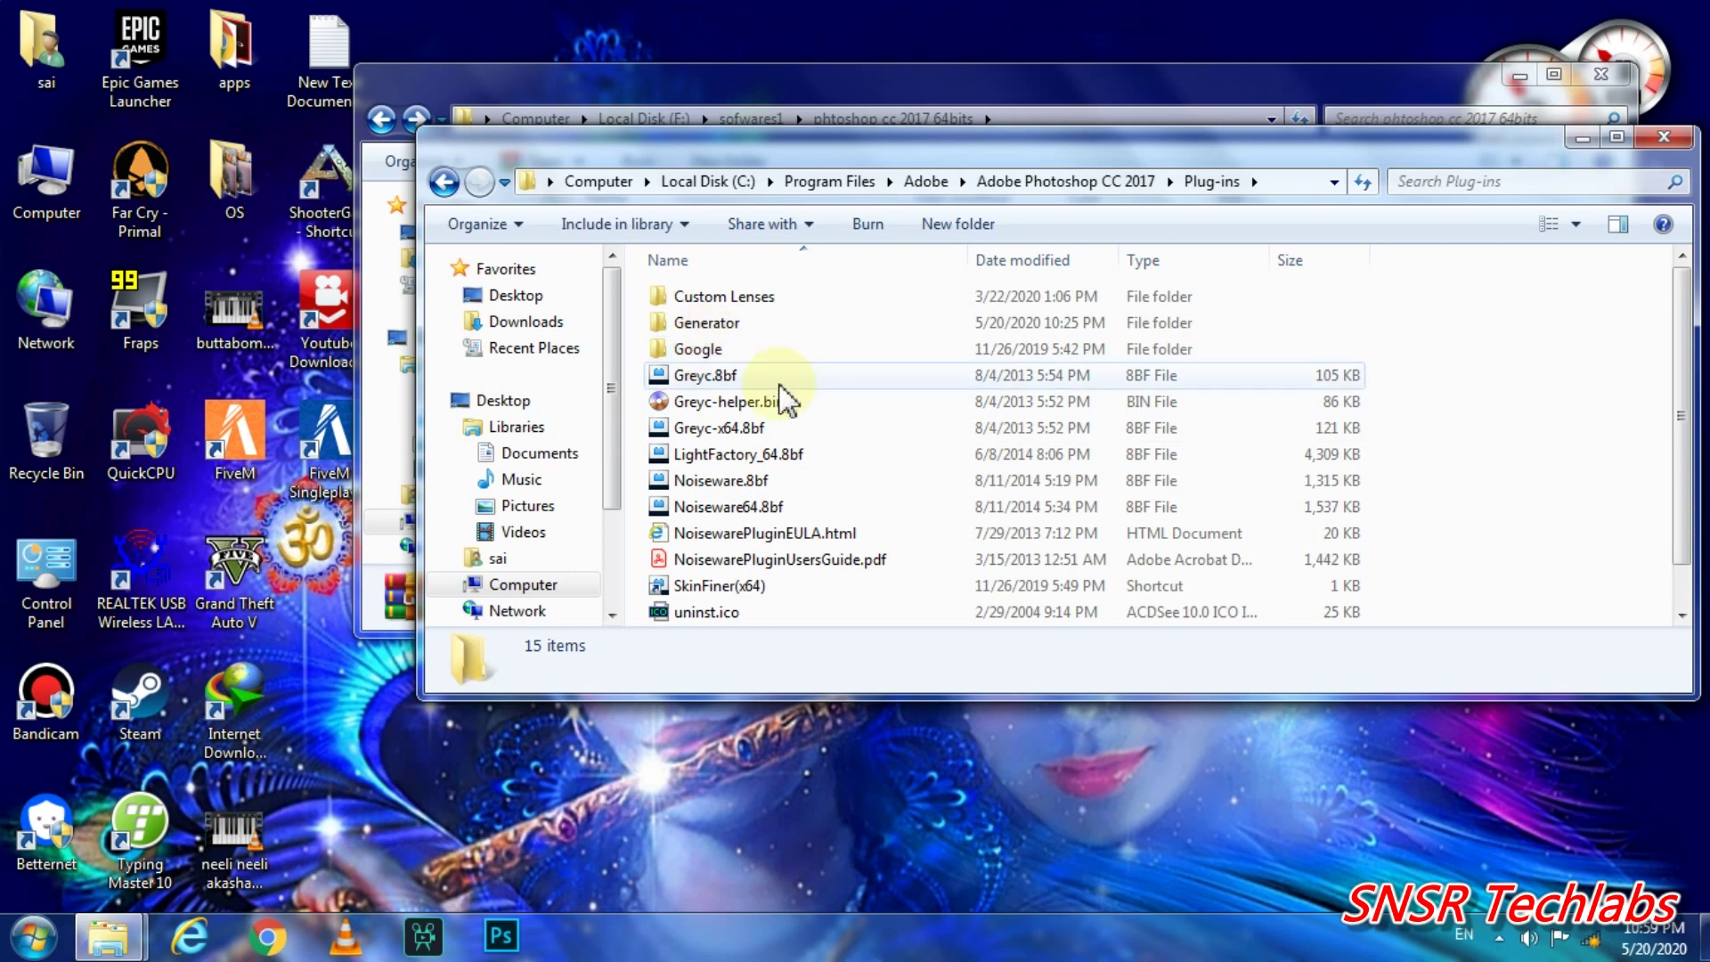
left_click(688, 348)
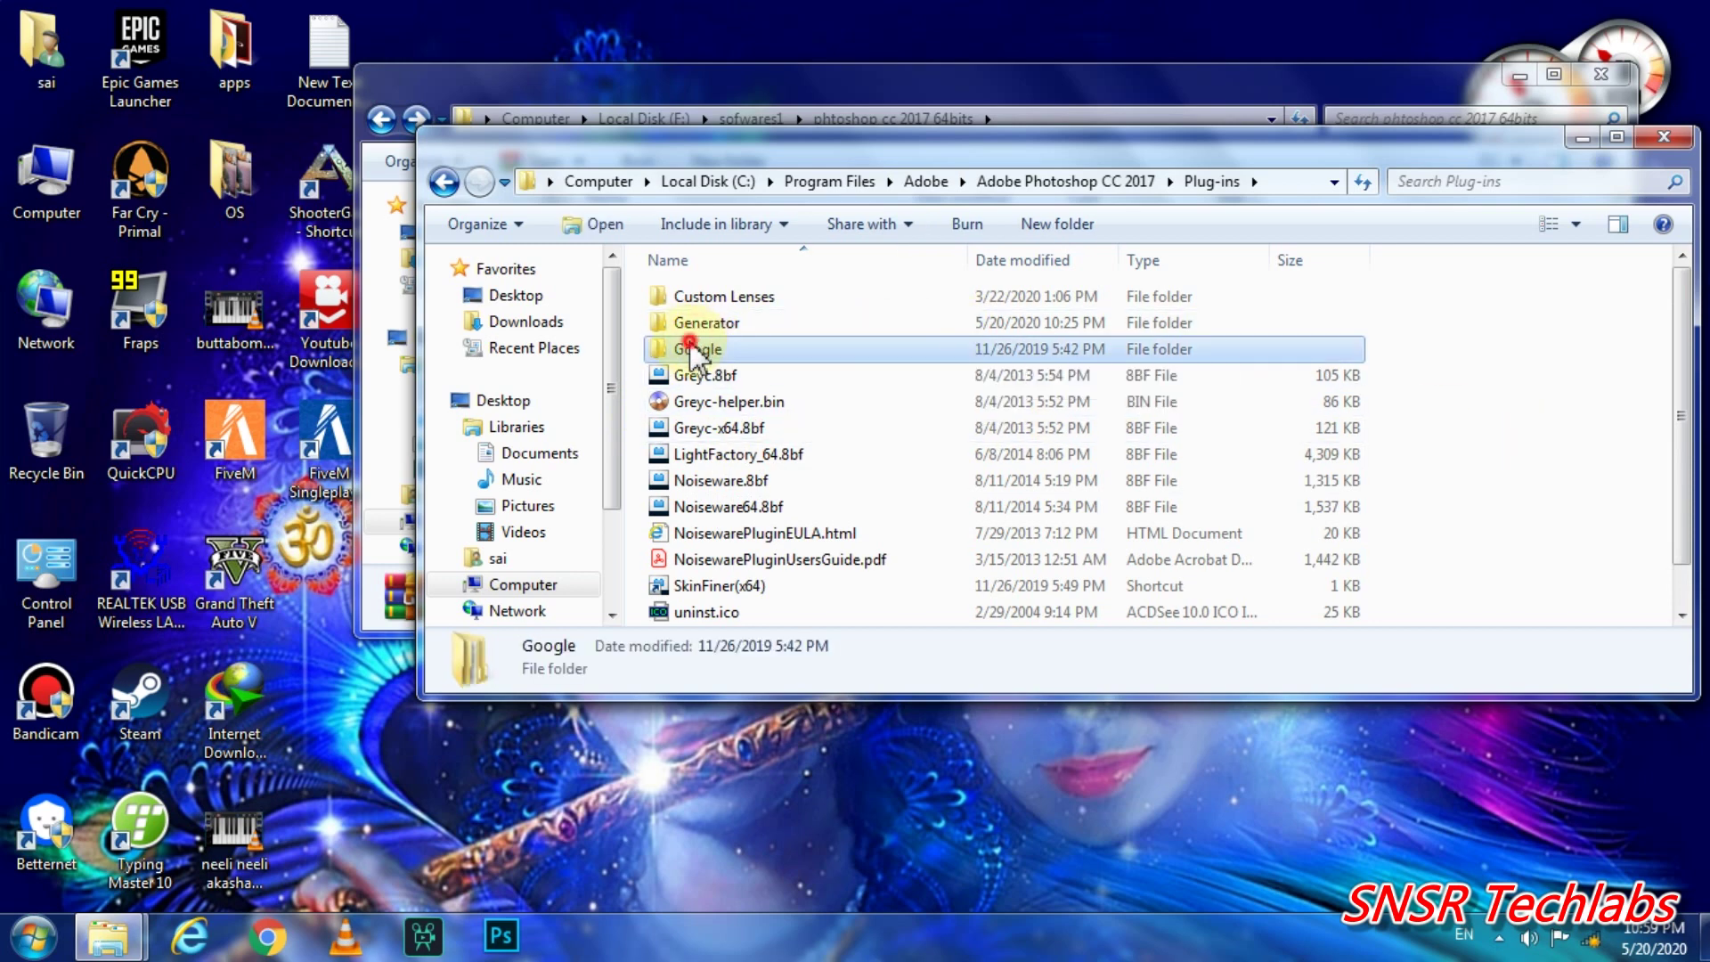
double_click(692, 350)
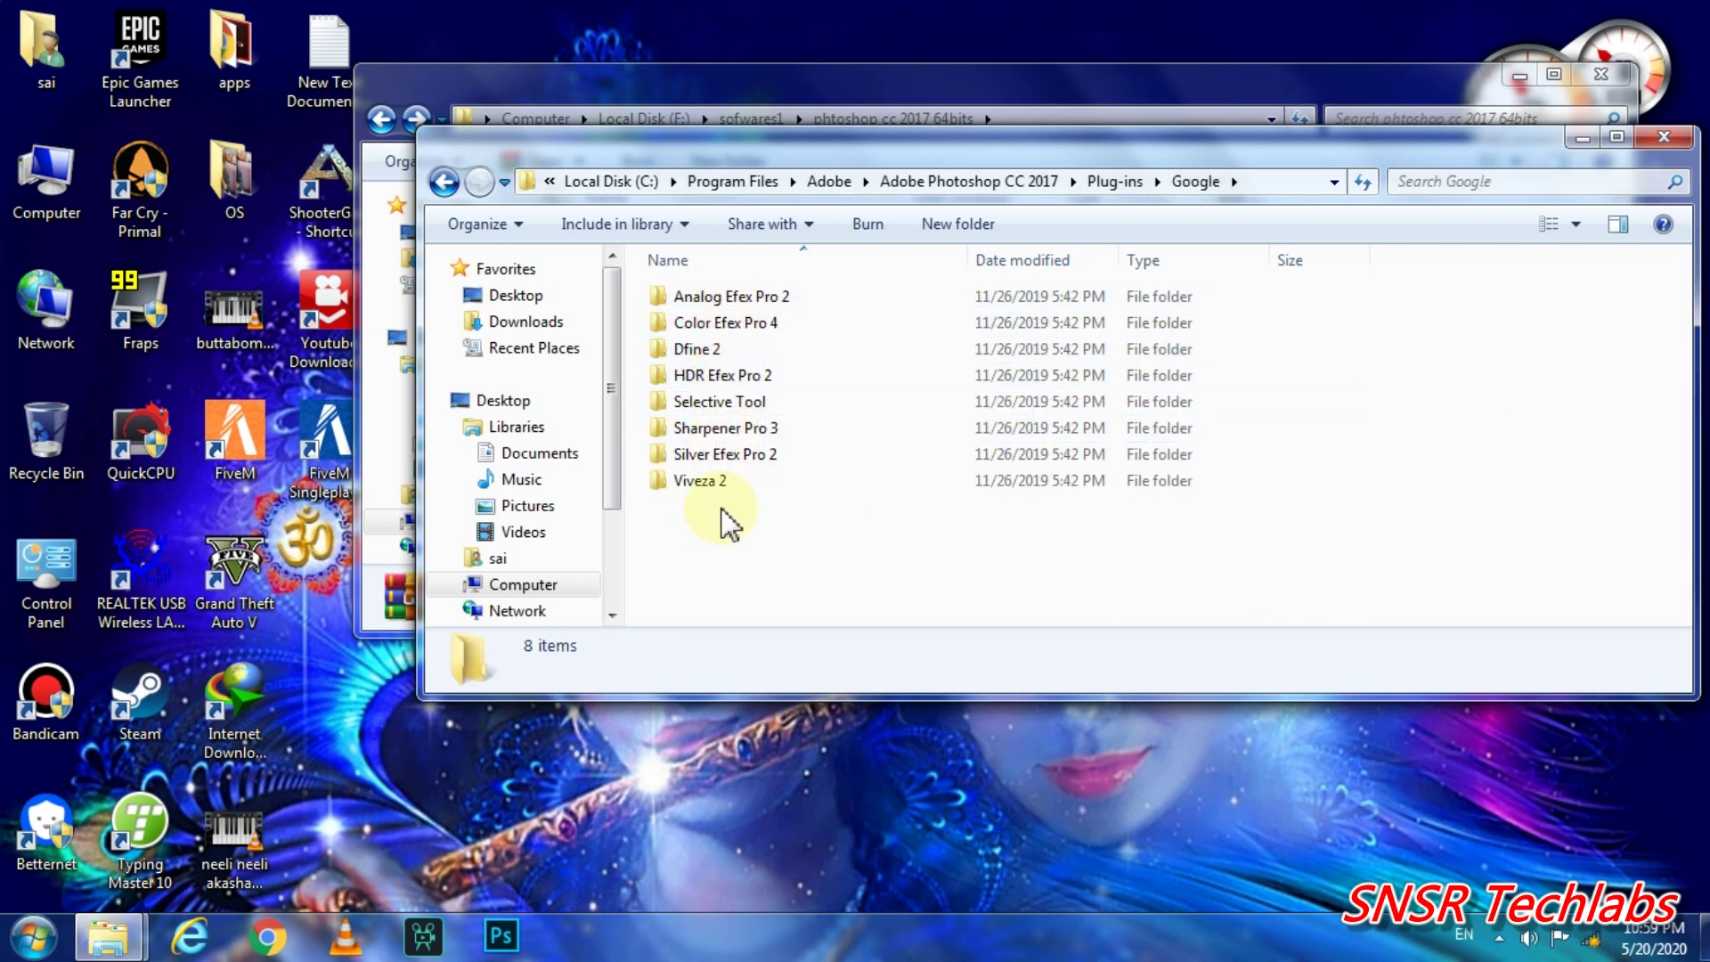
Browse the Generator and Custom Lenses folders, then move aside and minimize the Plug-ins window.
left_click(446, 183)
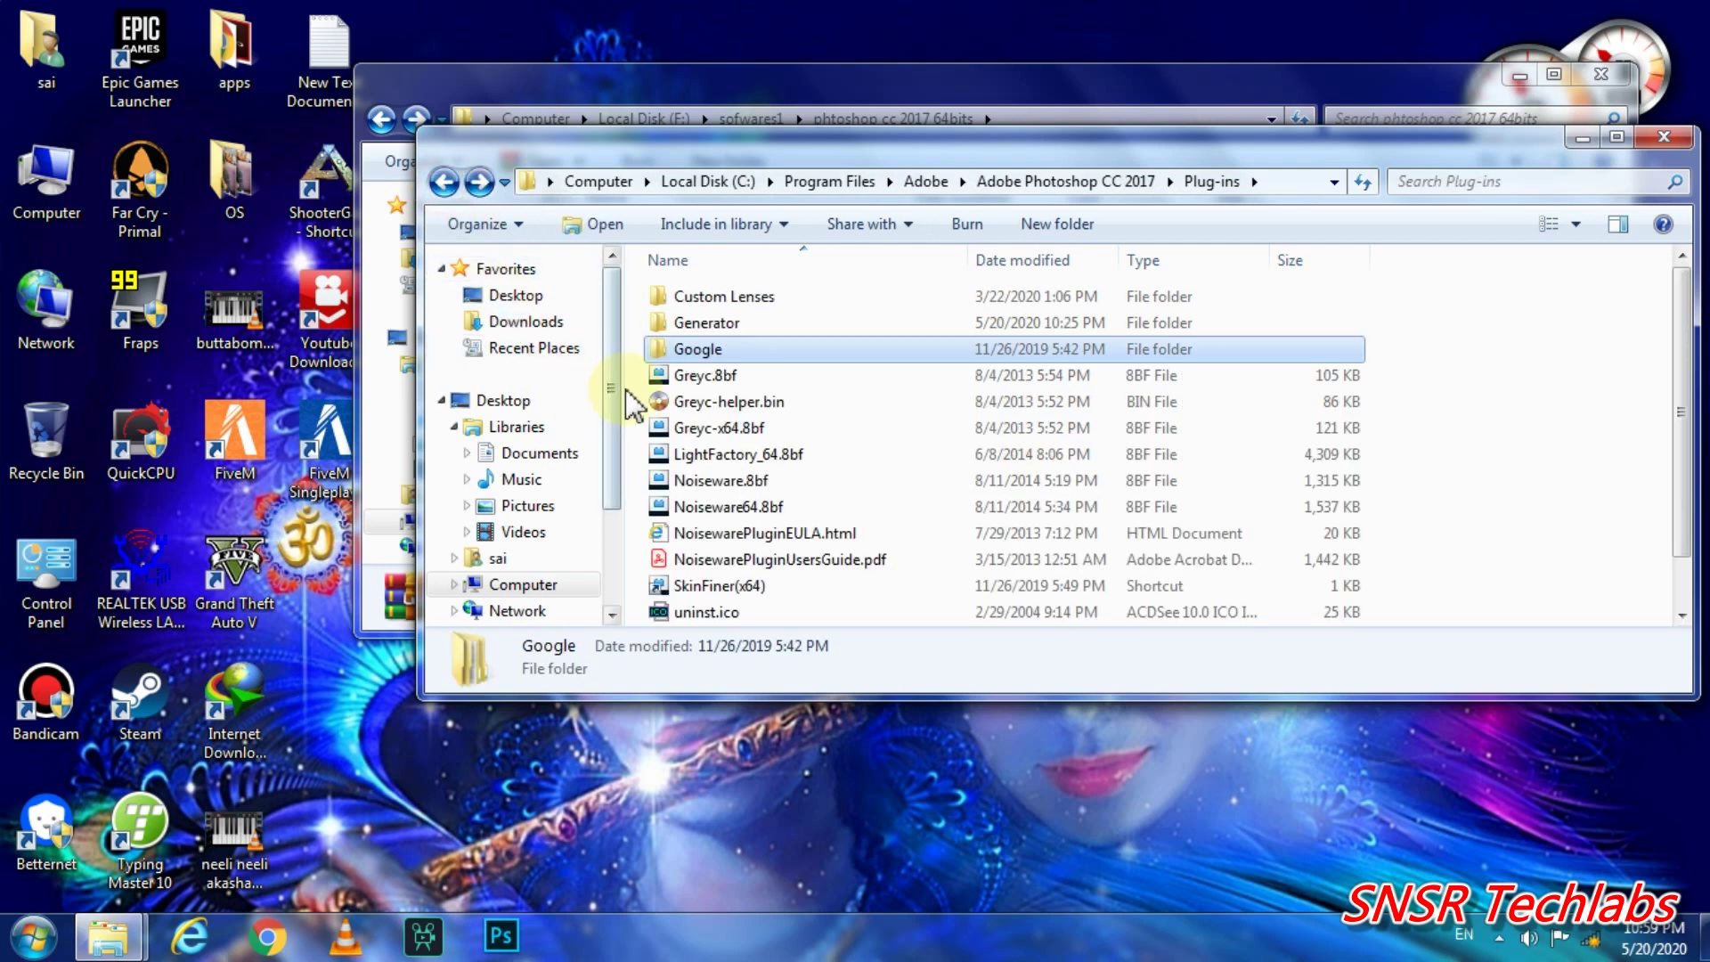
double_click(706, 326)
left_click(447, 183)
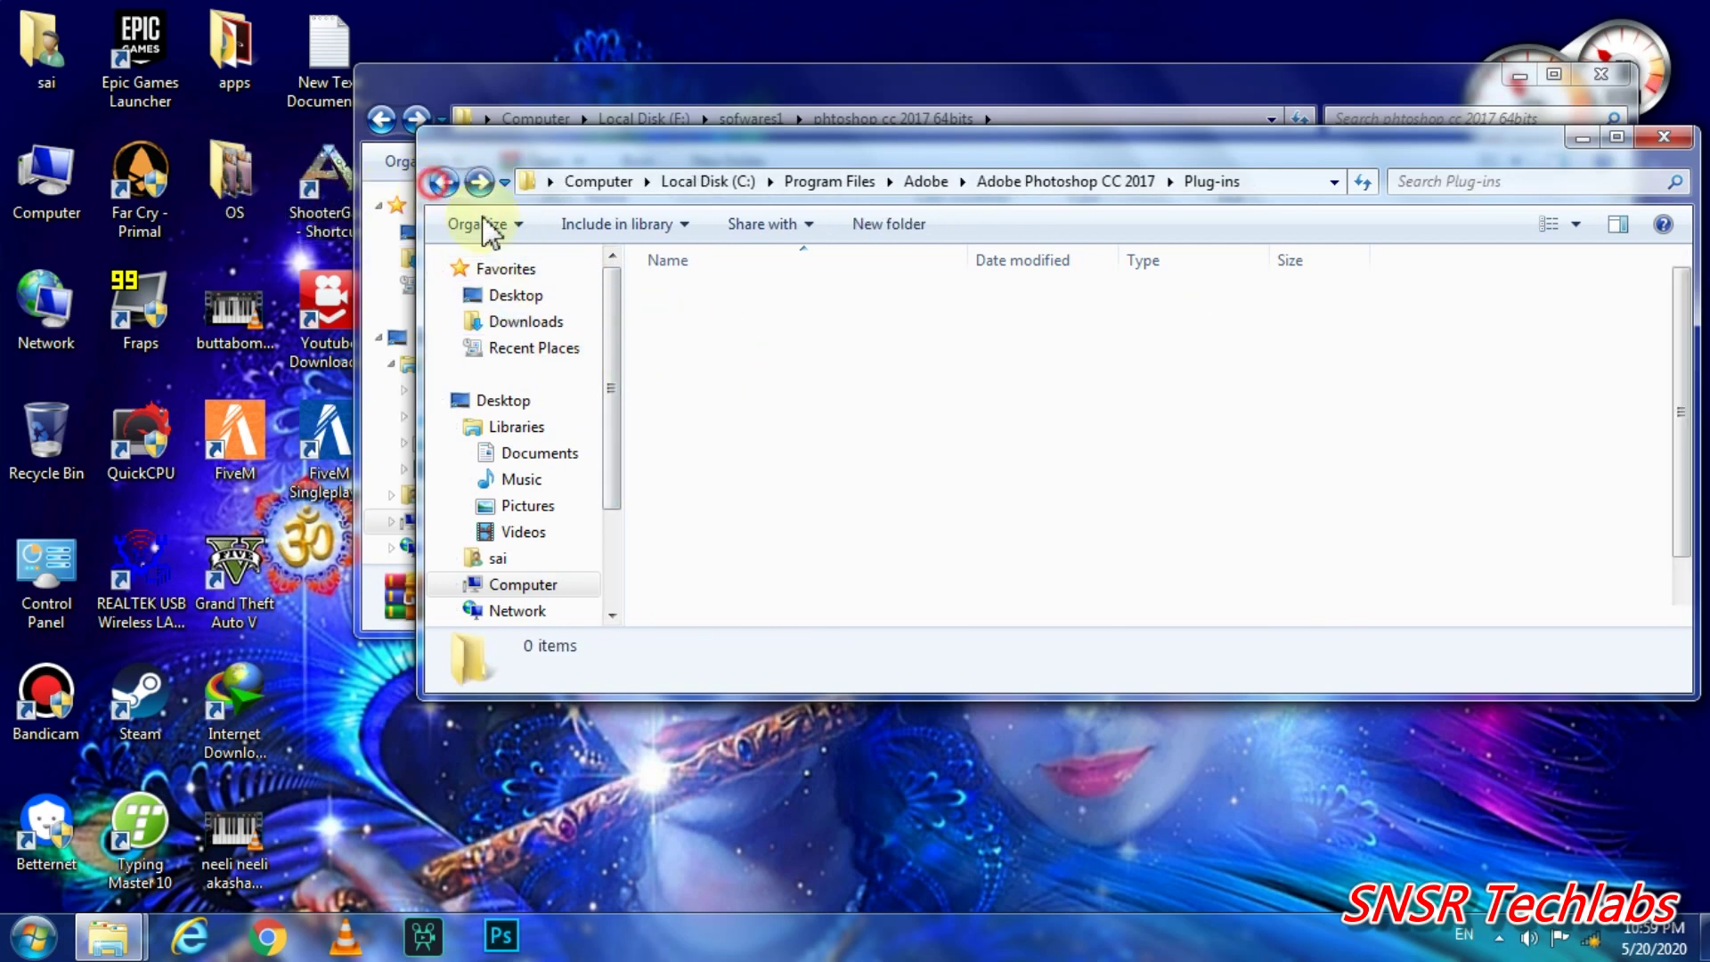
left_click(696, 285)
double_click(701, 296)
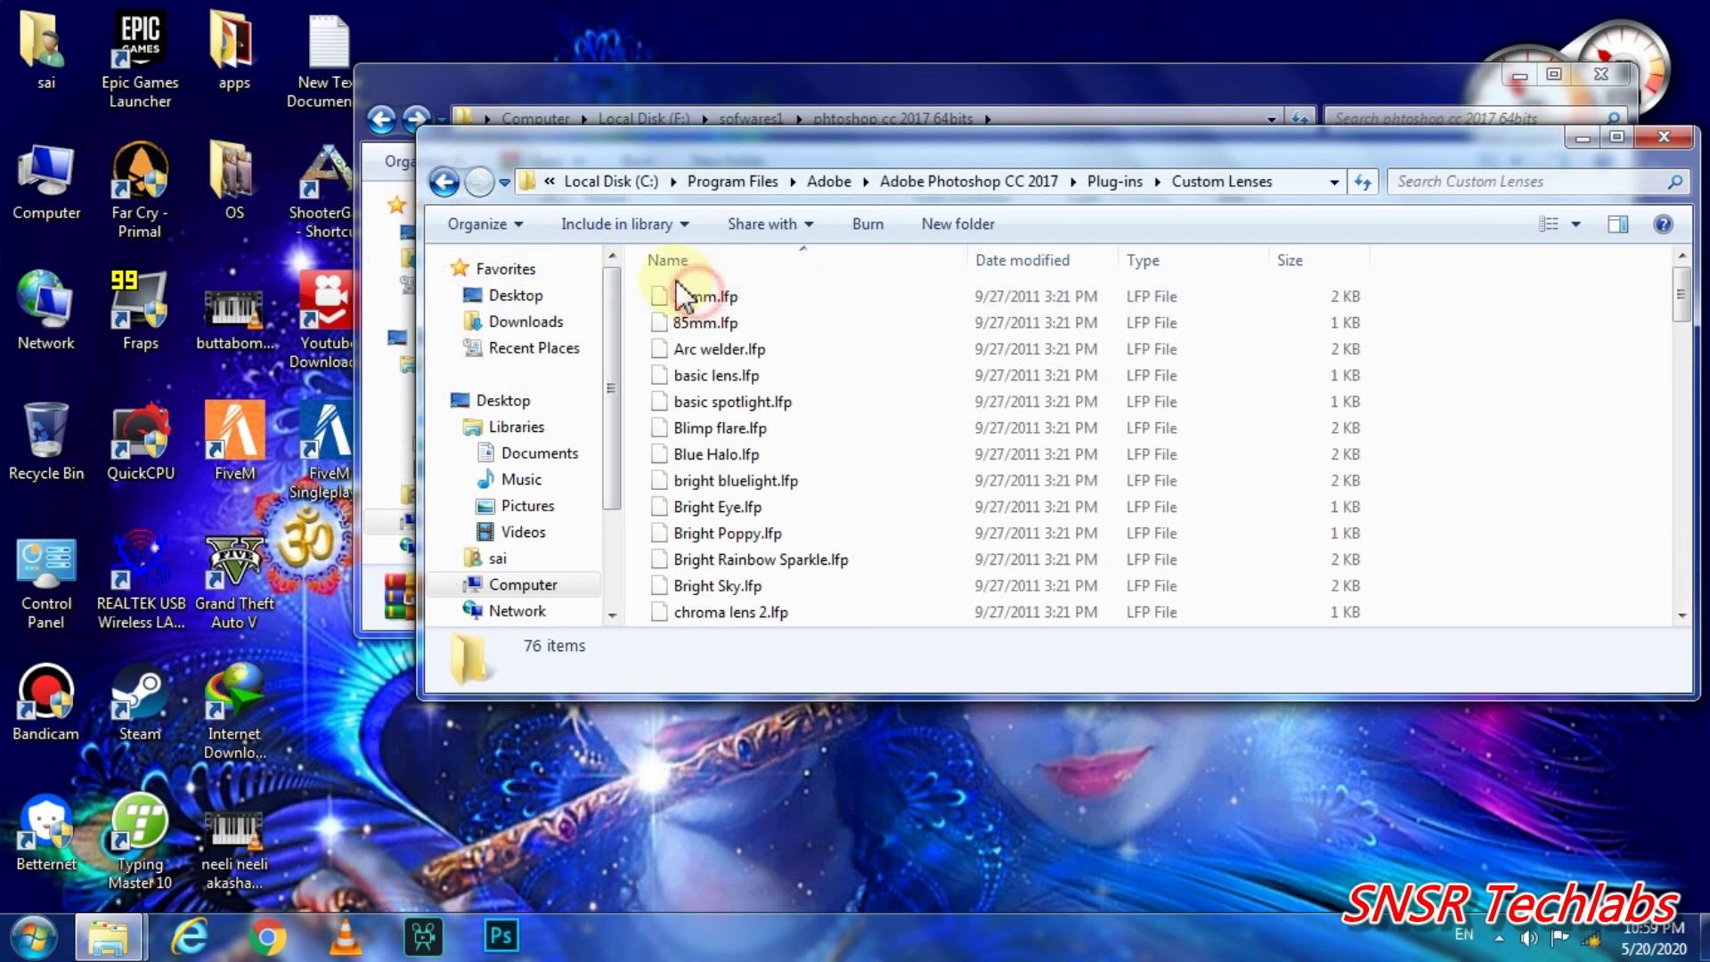
left_click(447, 184)
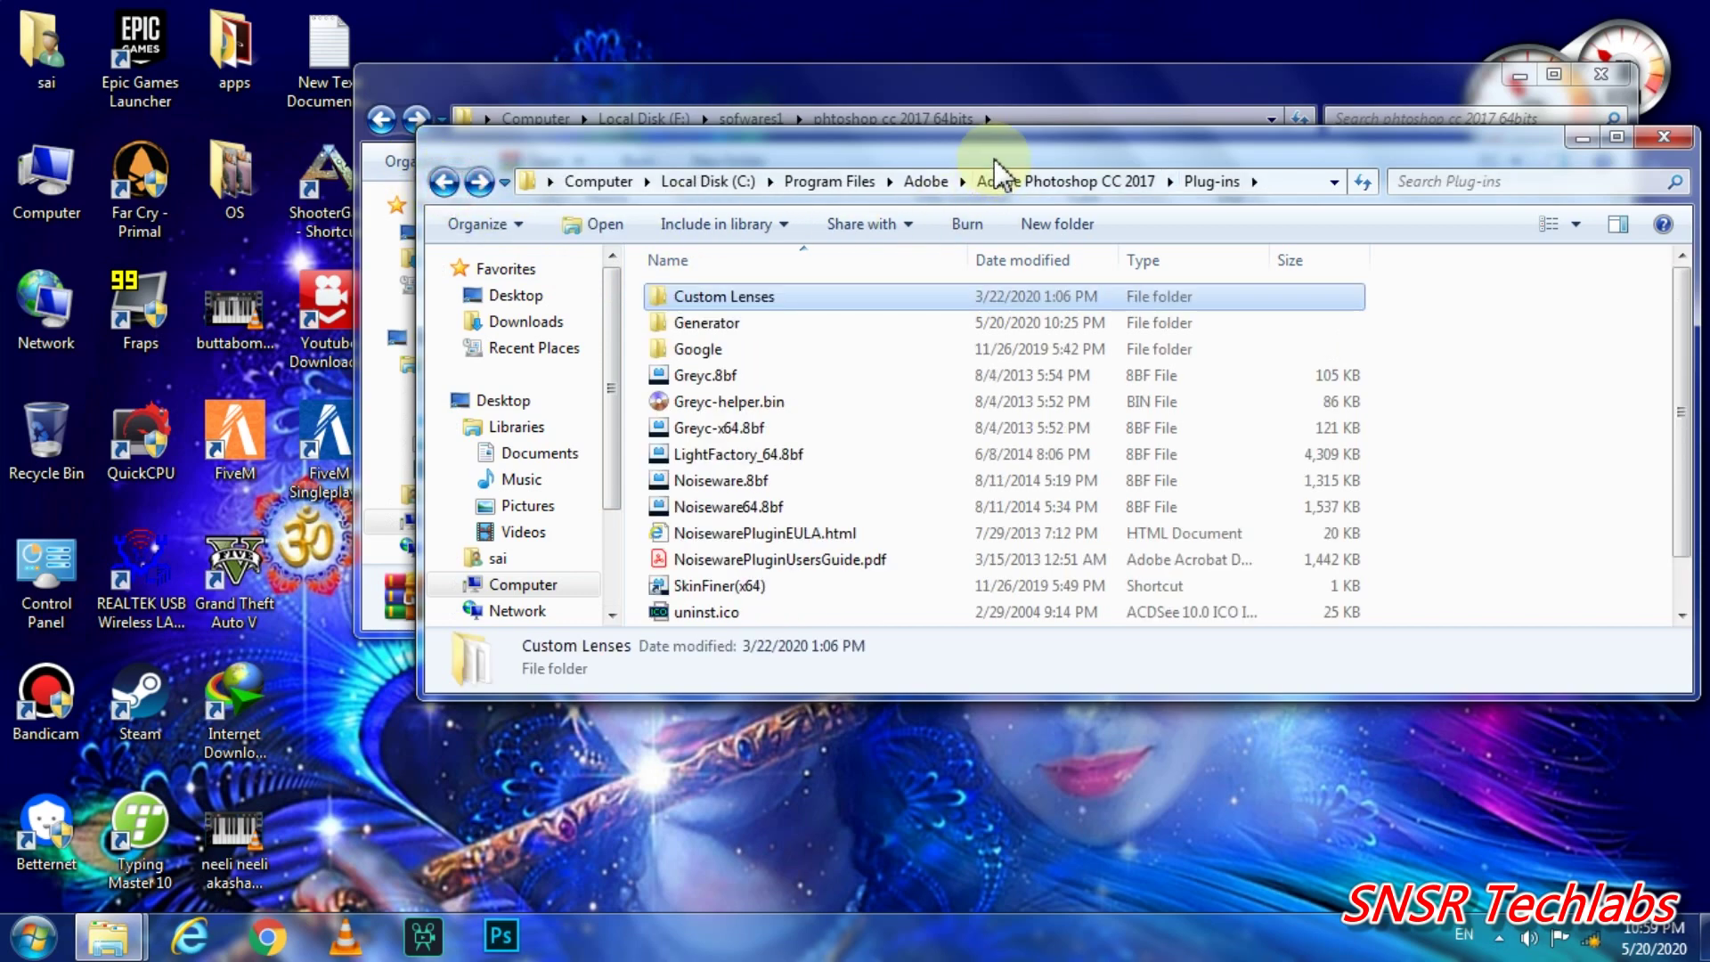
left_click_drag(996, 156, 588, 235)
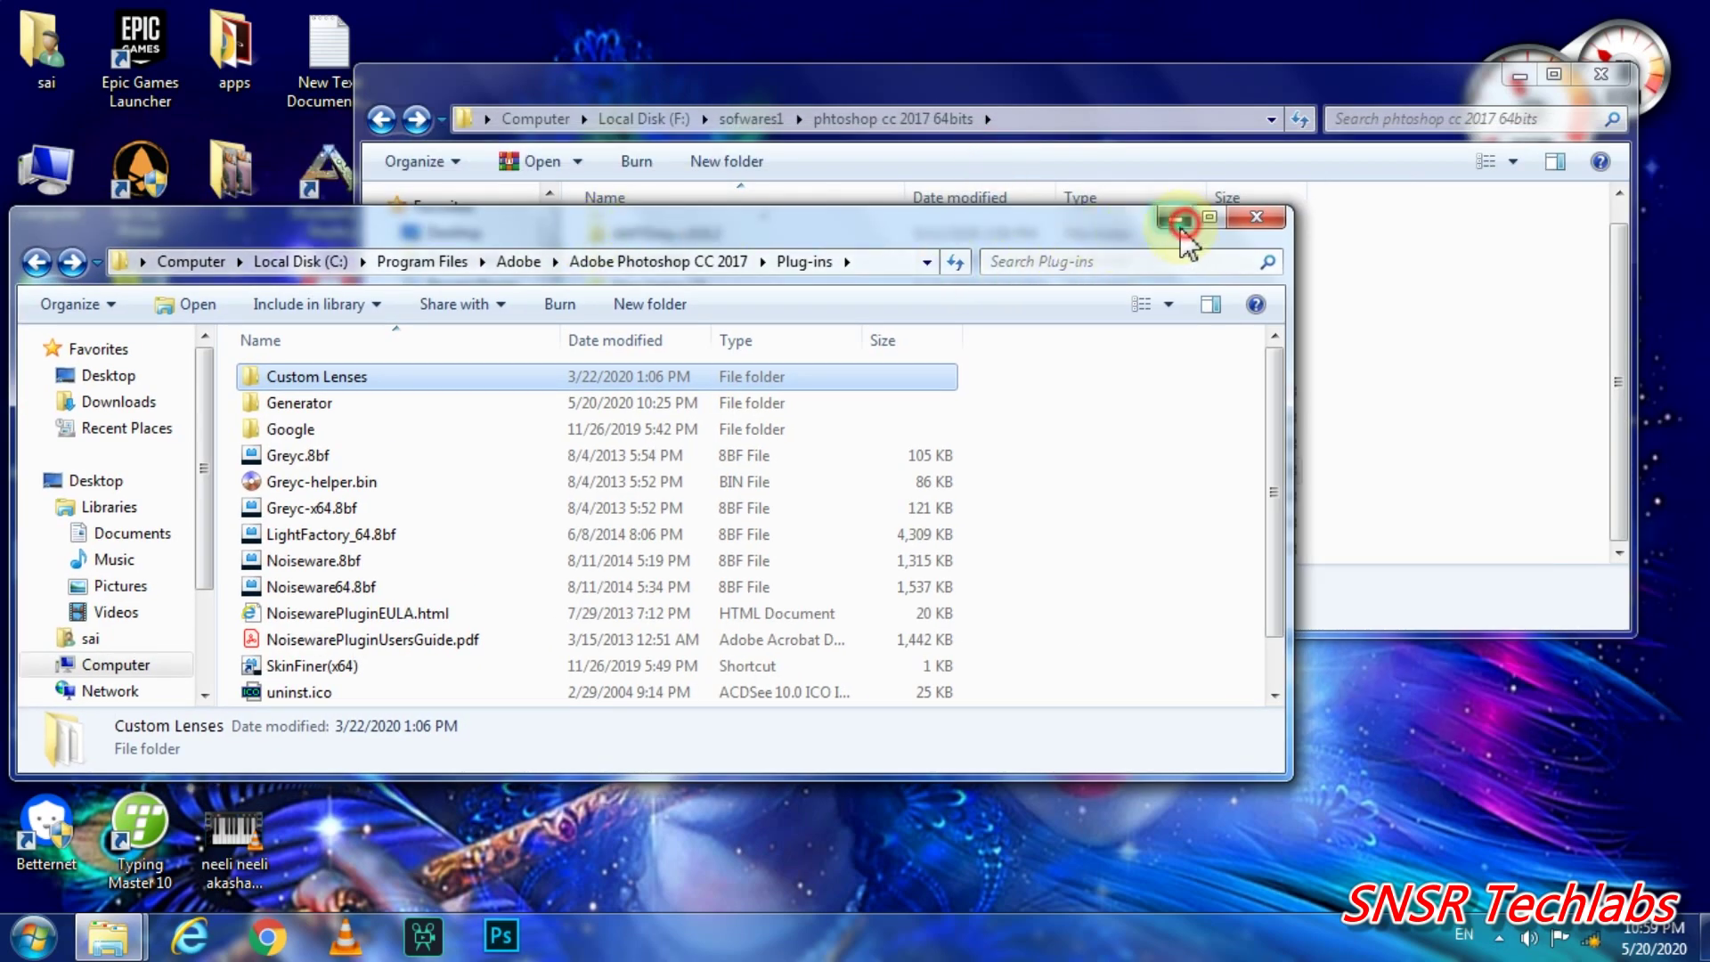
left_click(1181, 219)
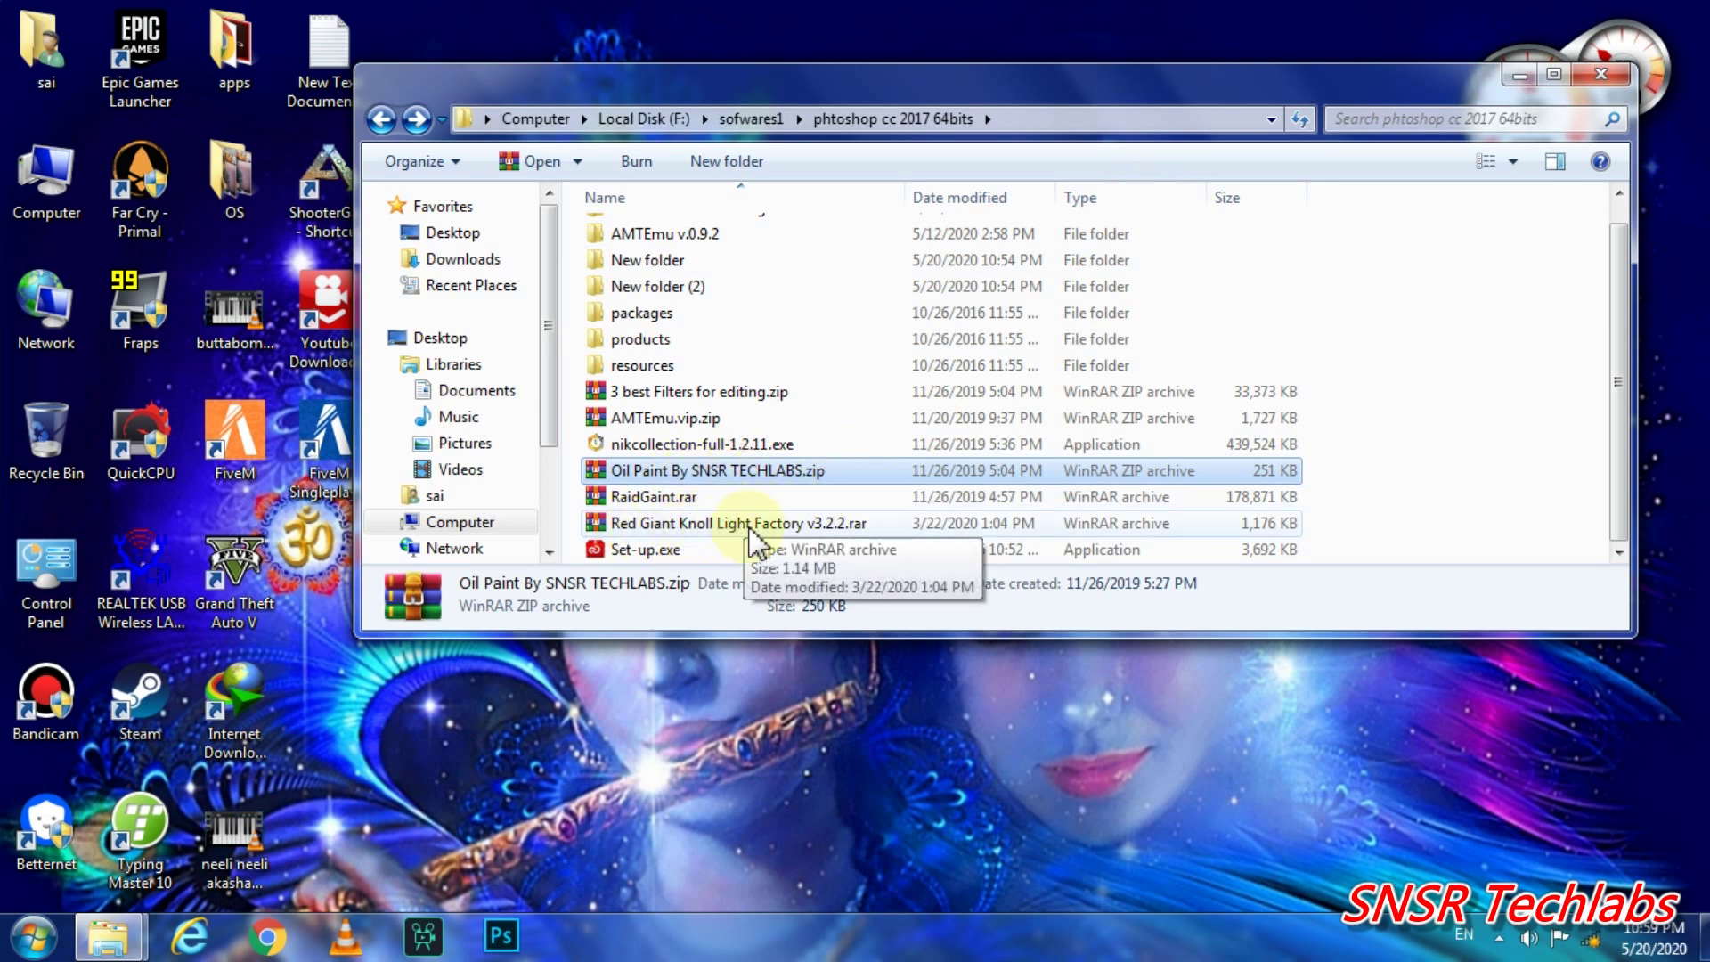
Browse Red Giant Knoll Light Factory v3.2.2.rar to its LightFactory_64 8BF file, then minimize WinRAR.
double_click(743, 524)
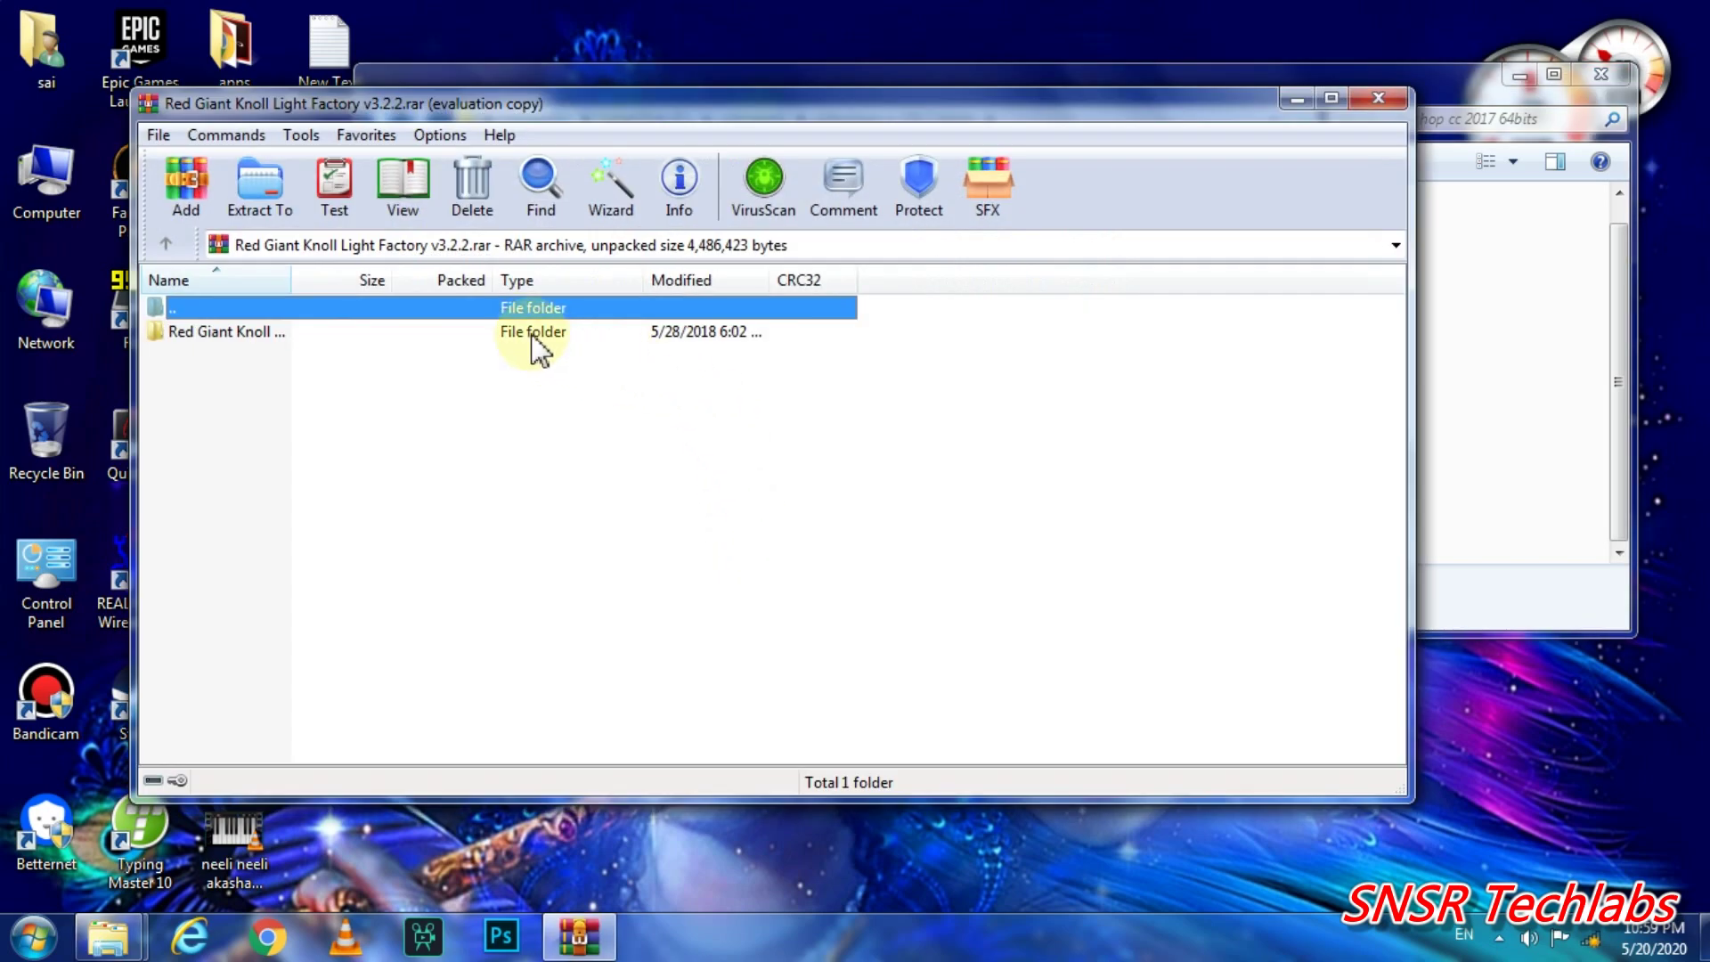
double_click(535, 337)
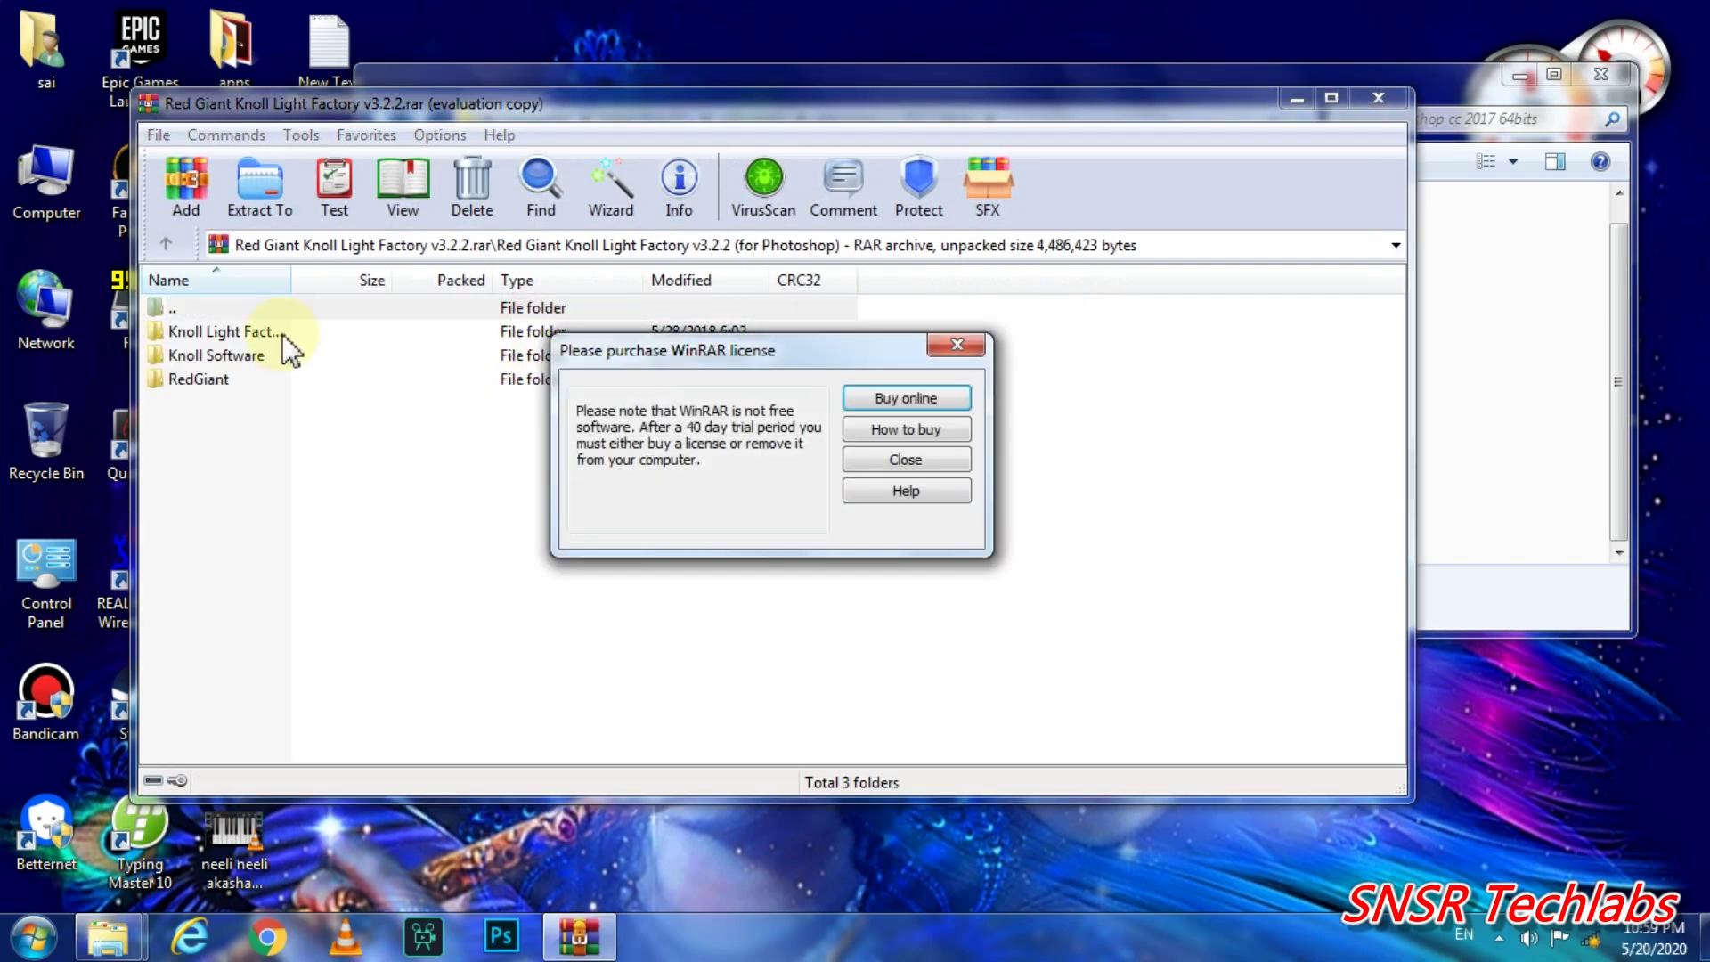
left_click(908, 459)
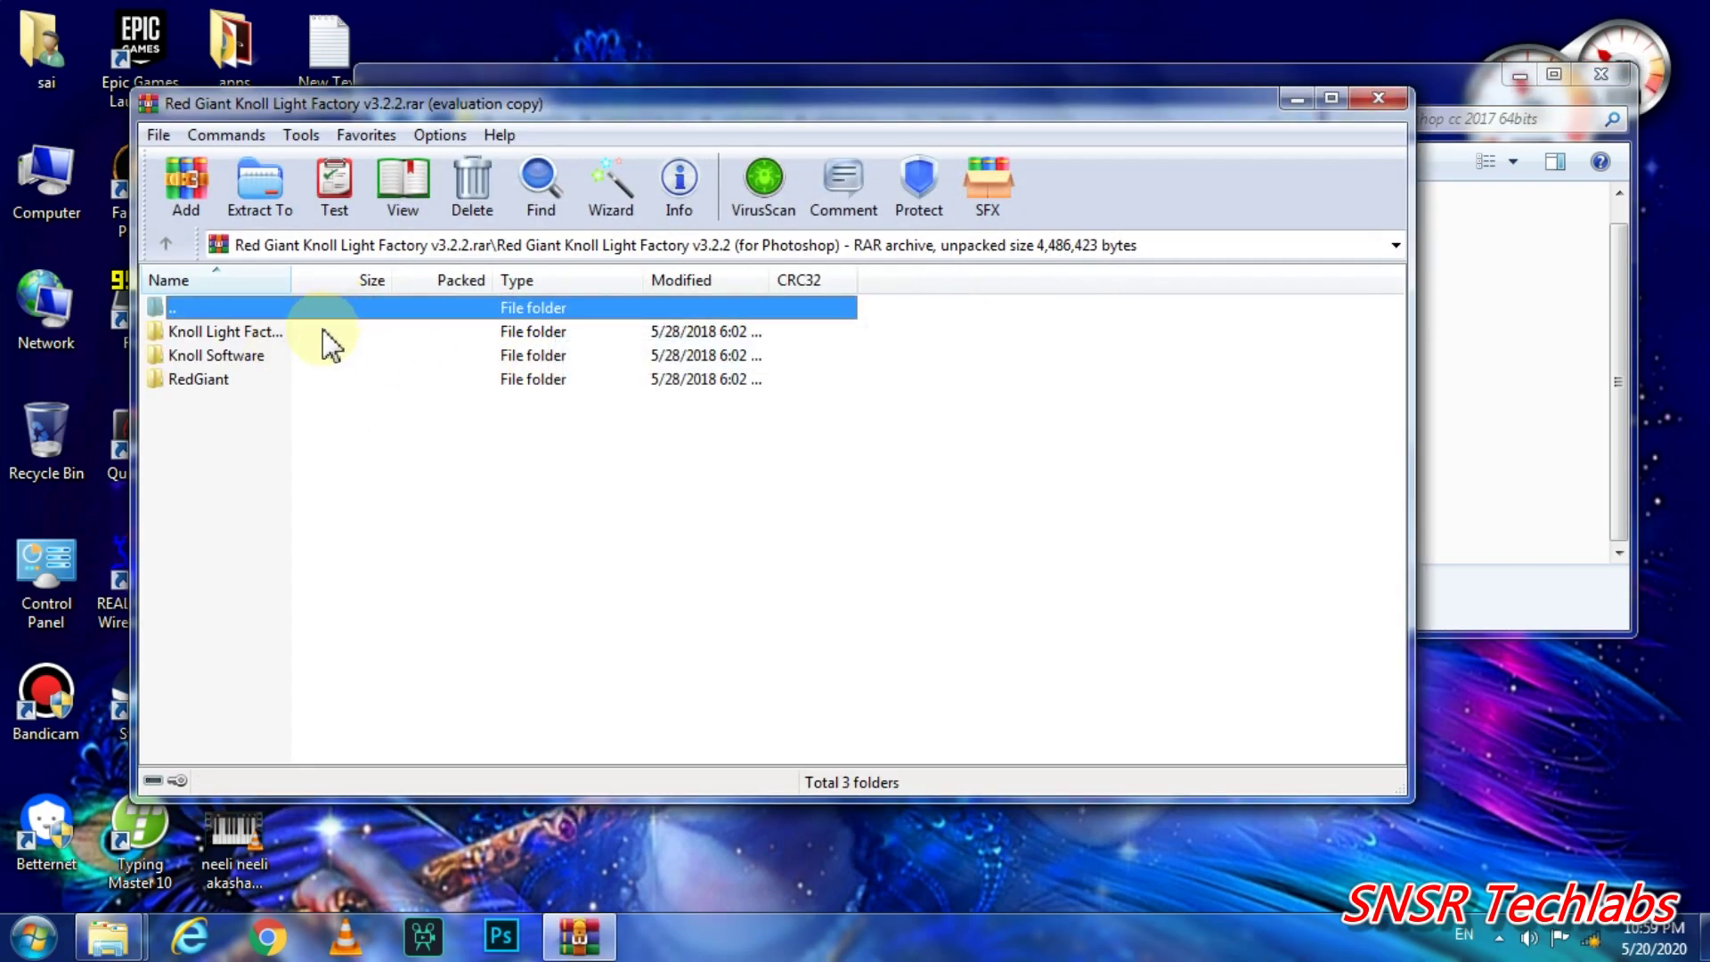
left_click(330, 345)
double_click(329, 344)
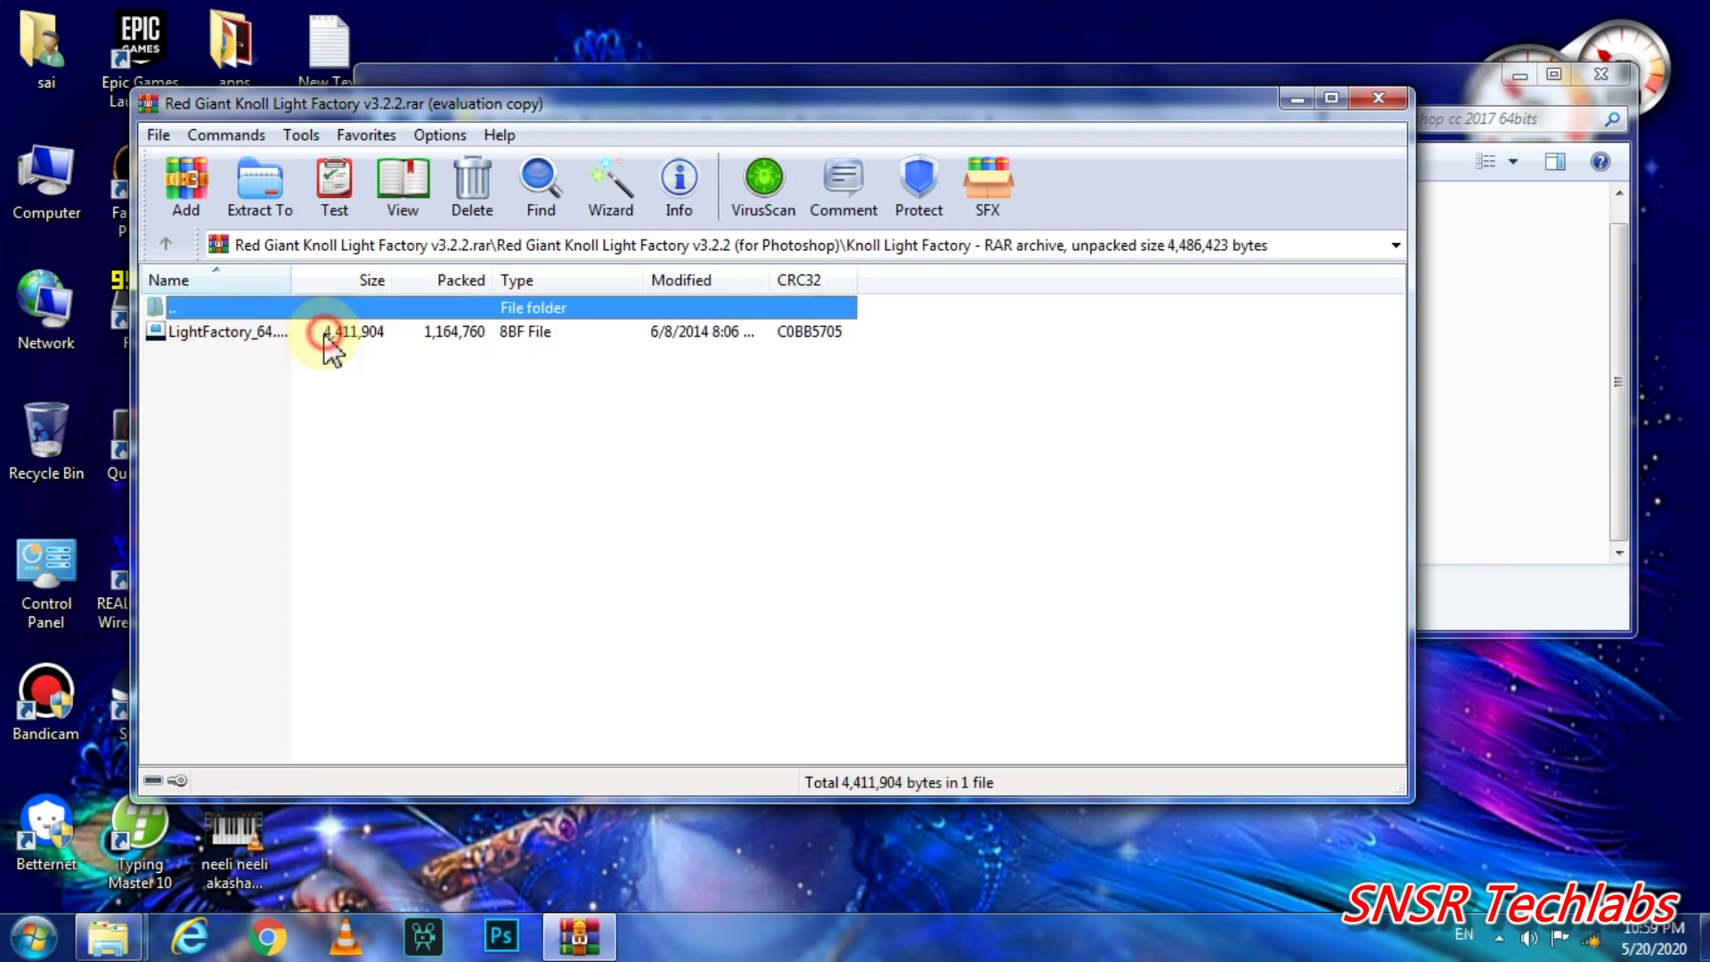
left_click(315, 334)
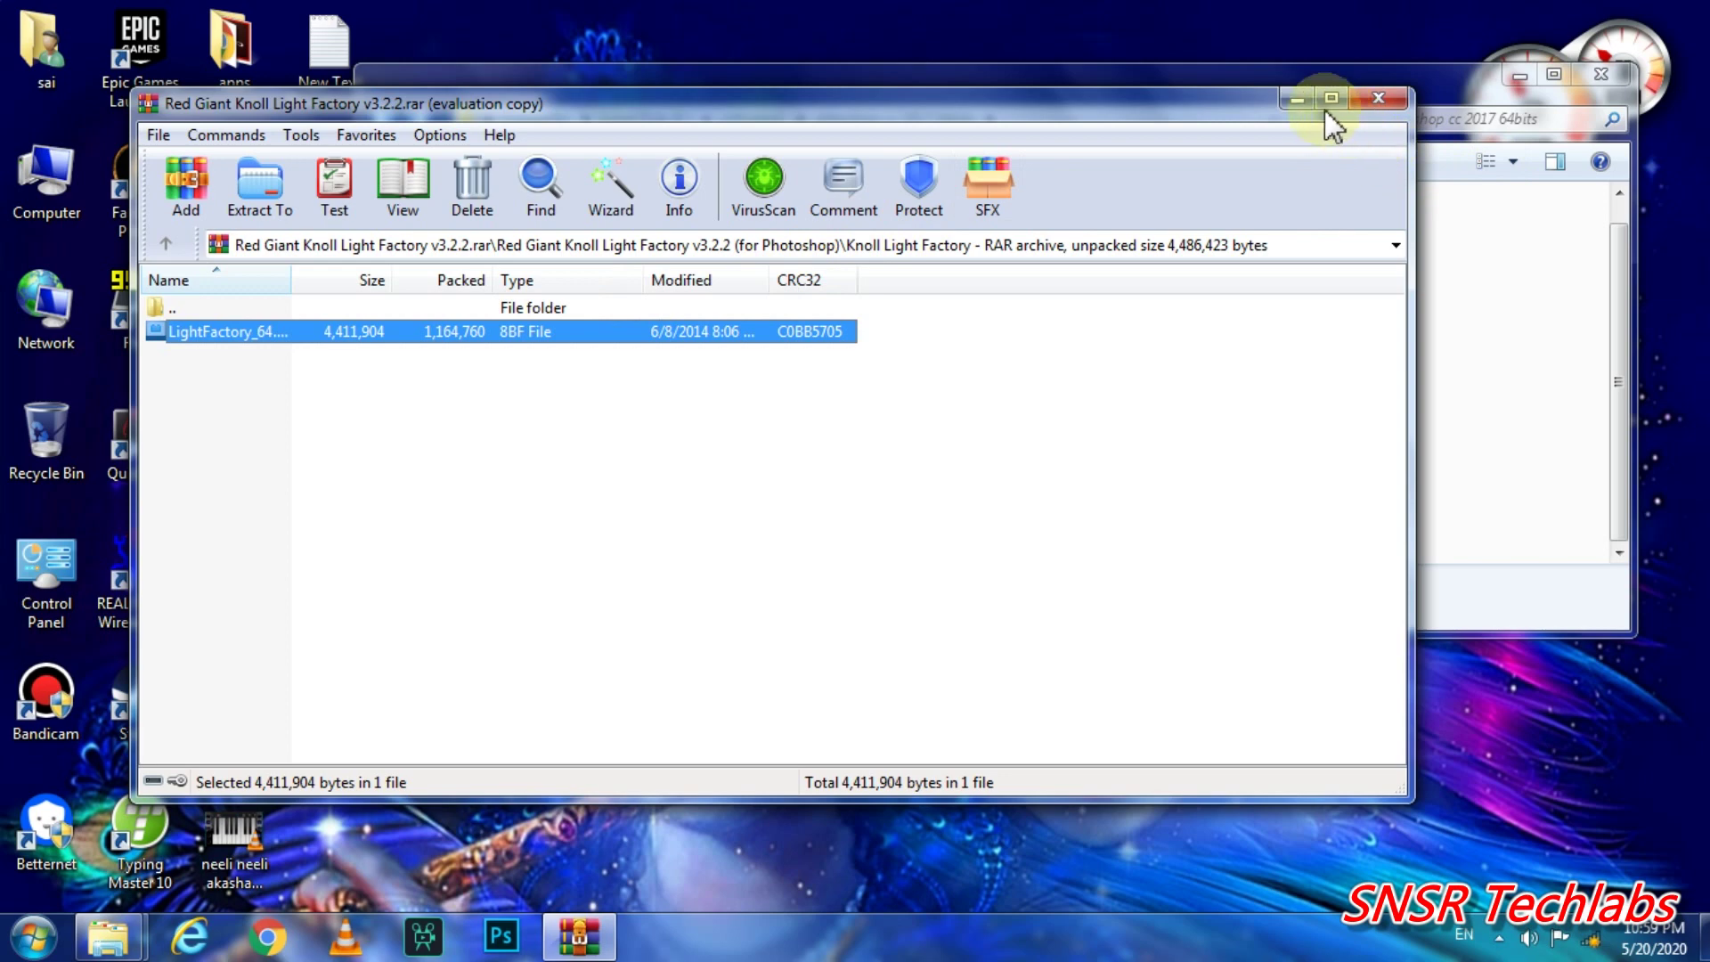
left_click(1296, 101)
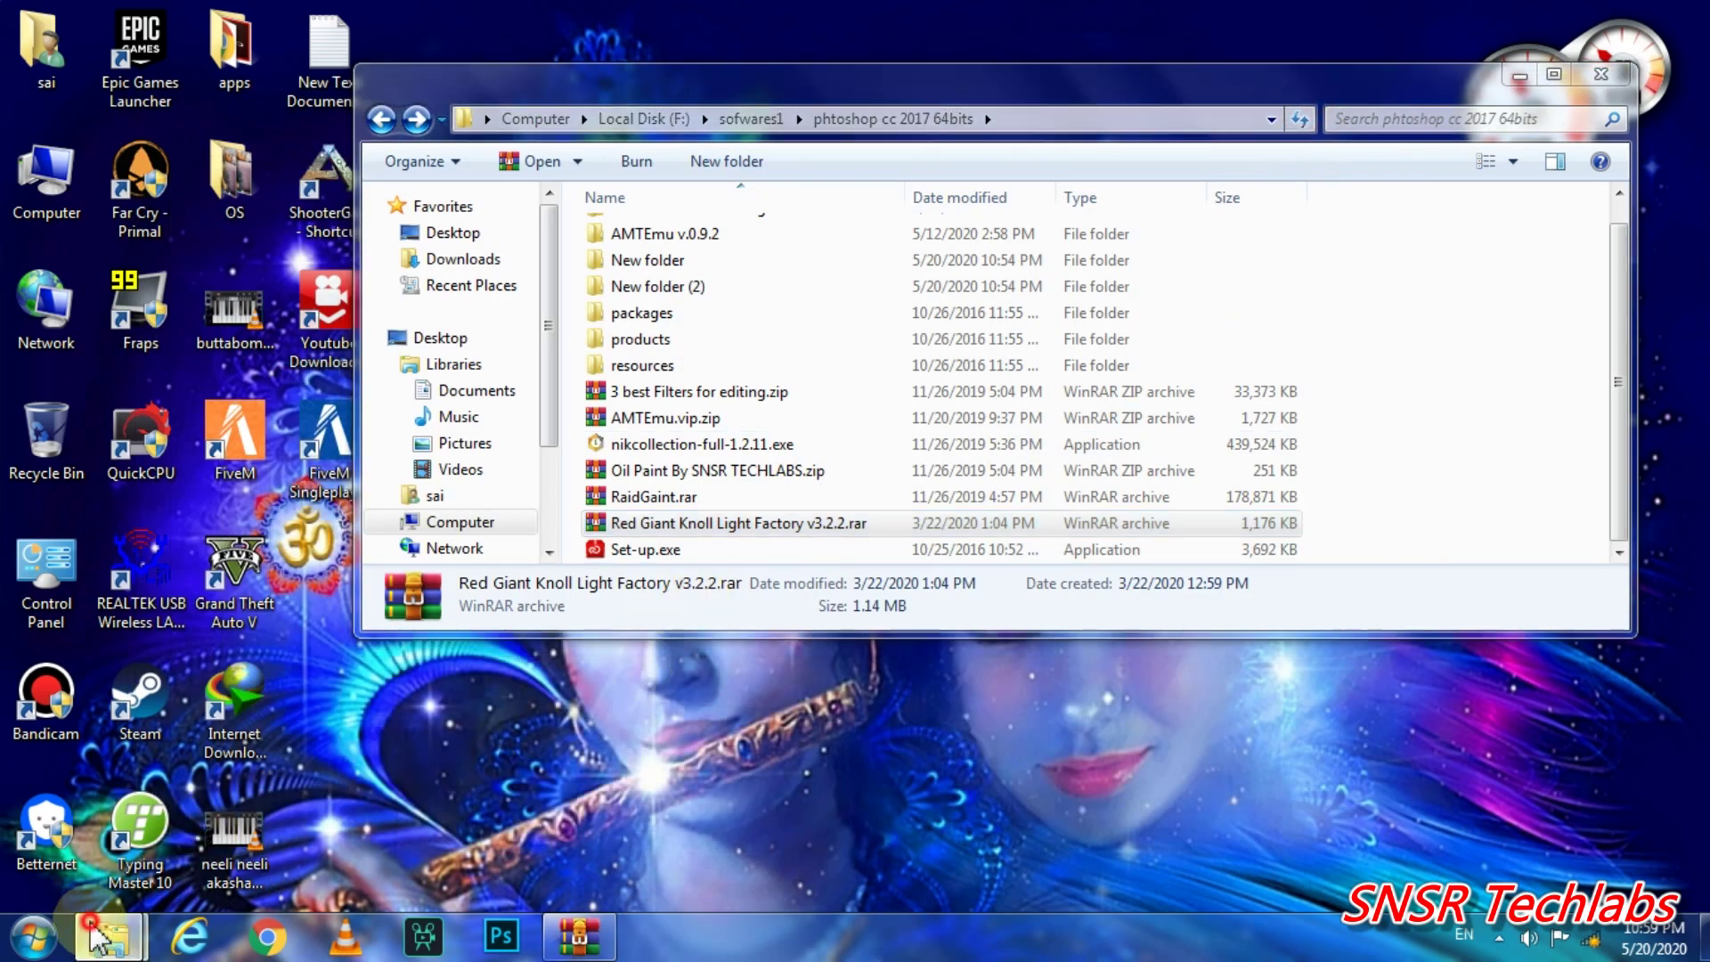
Bring the Plug-ins window forward from the taskbar, close it, and show the desktop with Win+D.
left_click(94, 931)
left_click(350, 837)
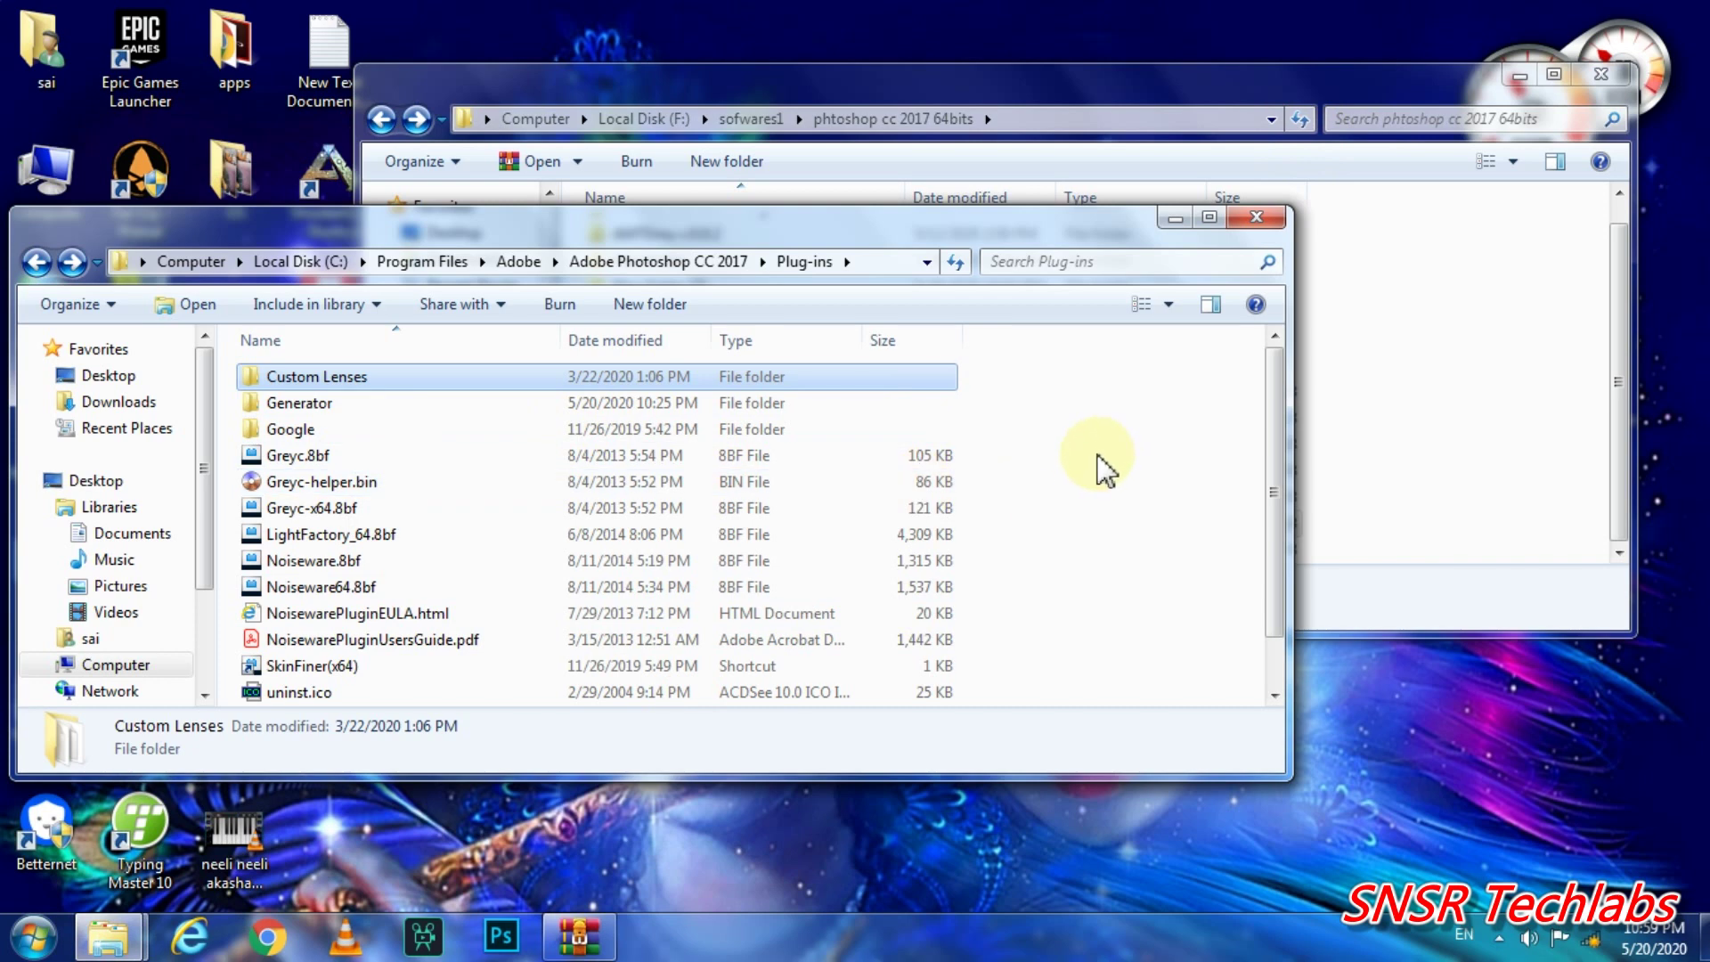
right_click(1144, 432)
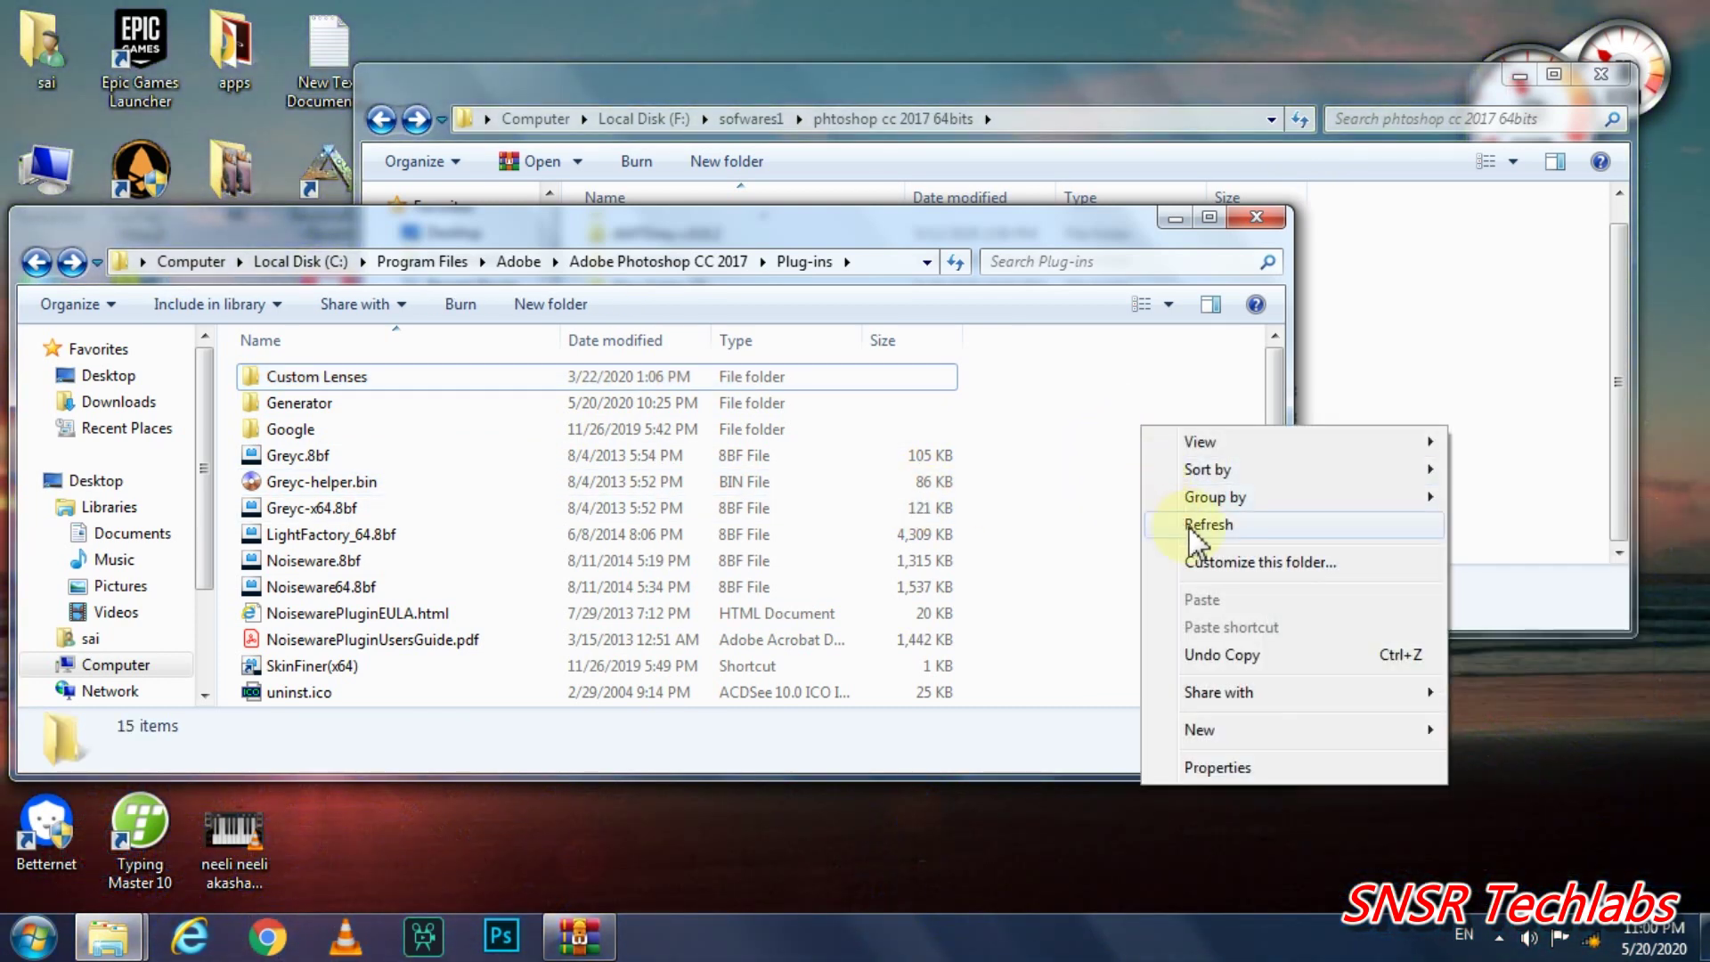
left_click(1067, 429)
scroll(1067, 430, "down", 1)
scroll(1068, 430, "up", 1)
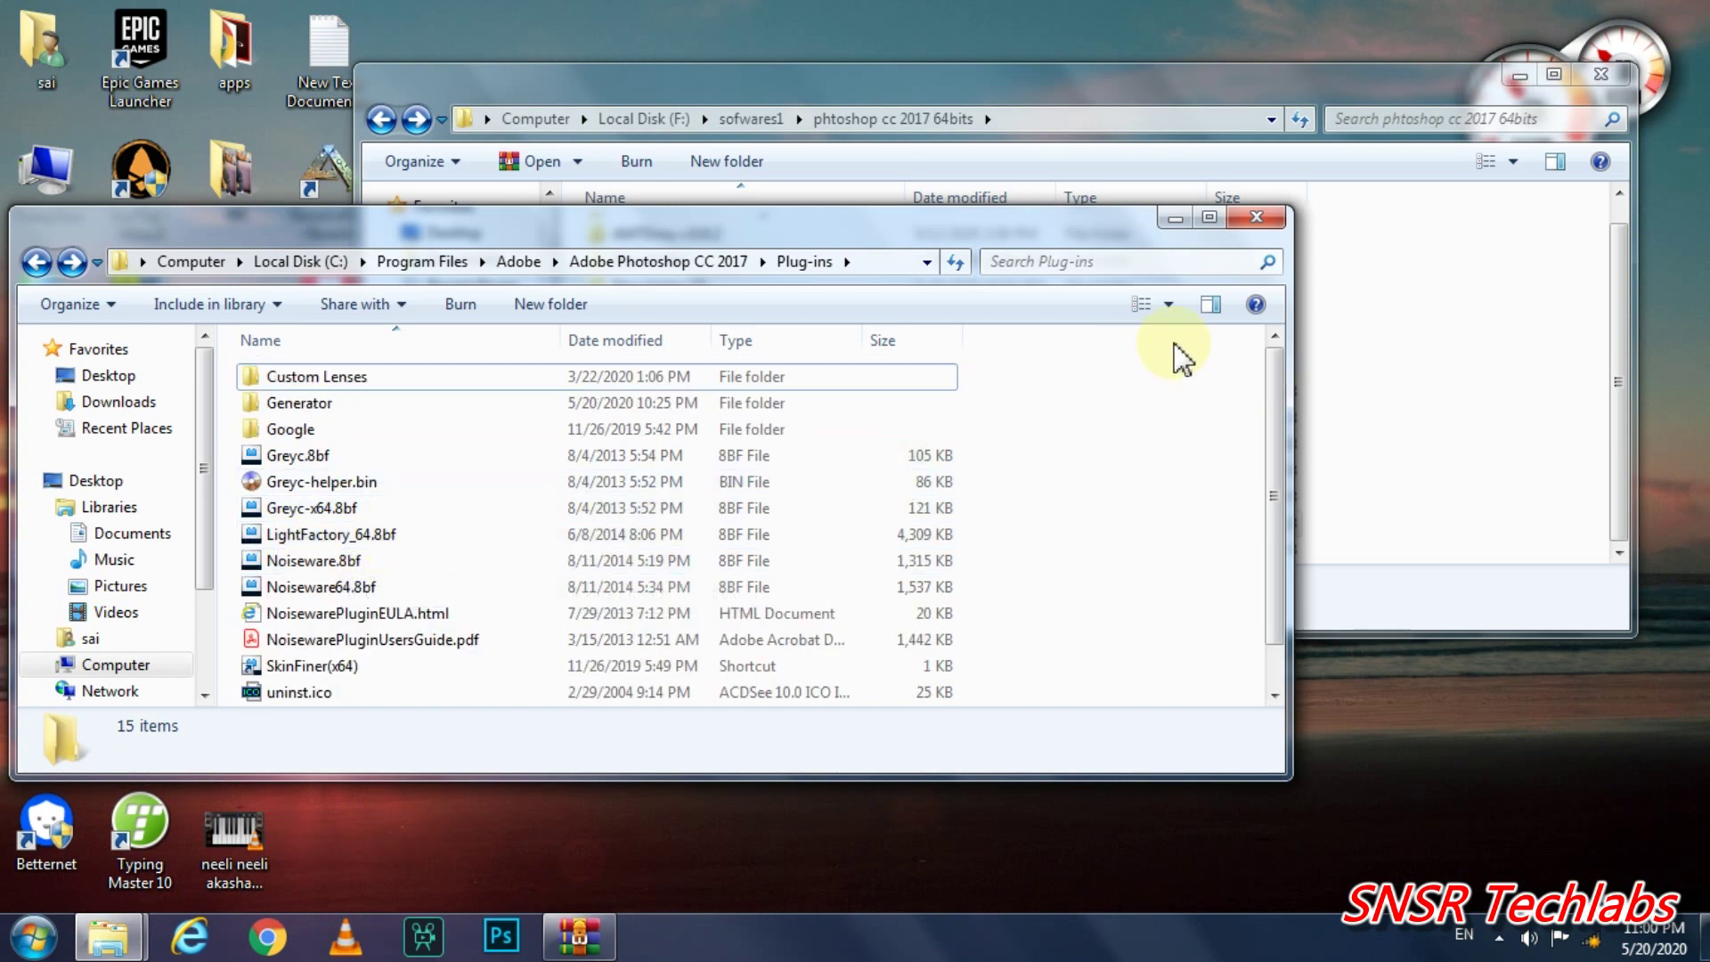
left_click(1257, 220)
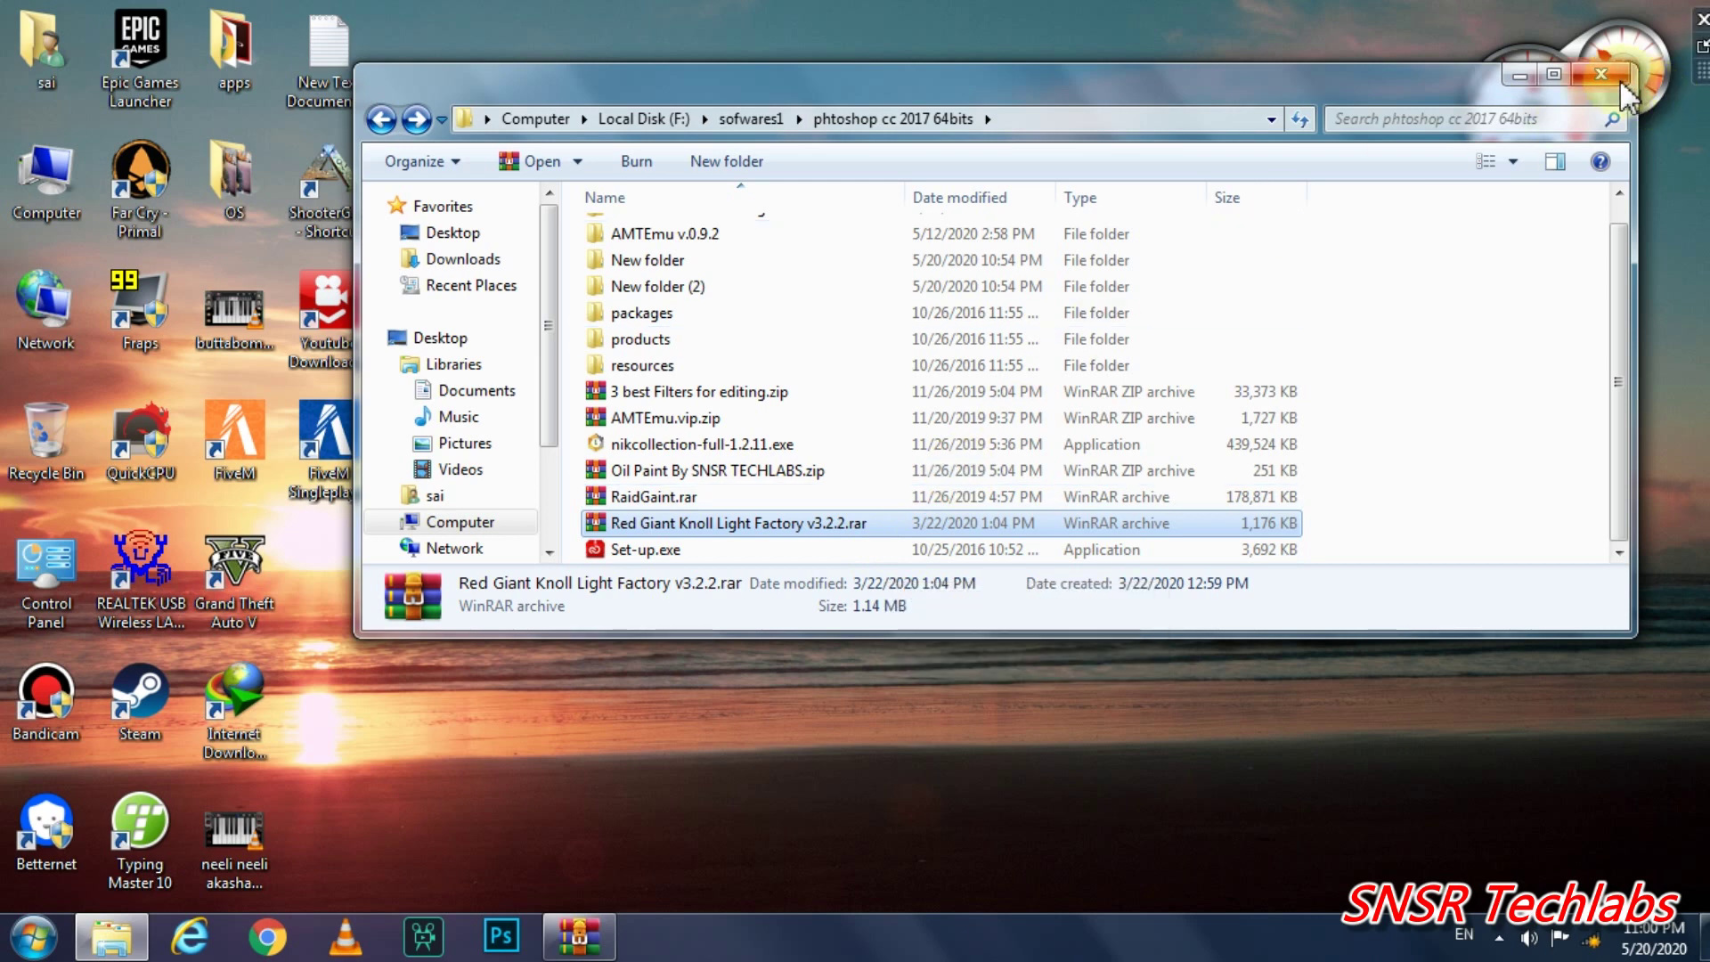
key("super+d")
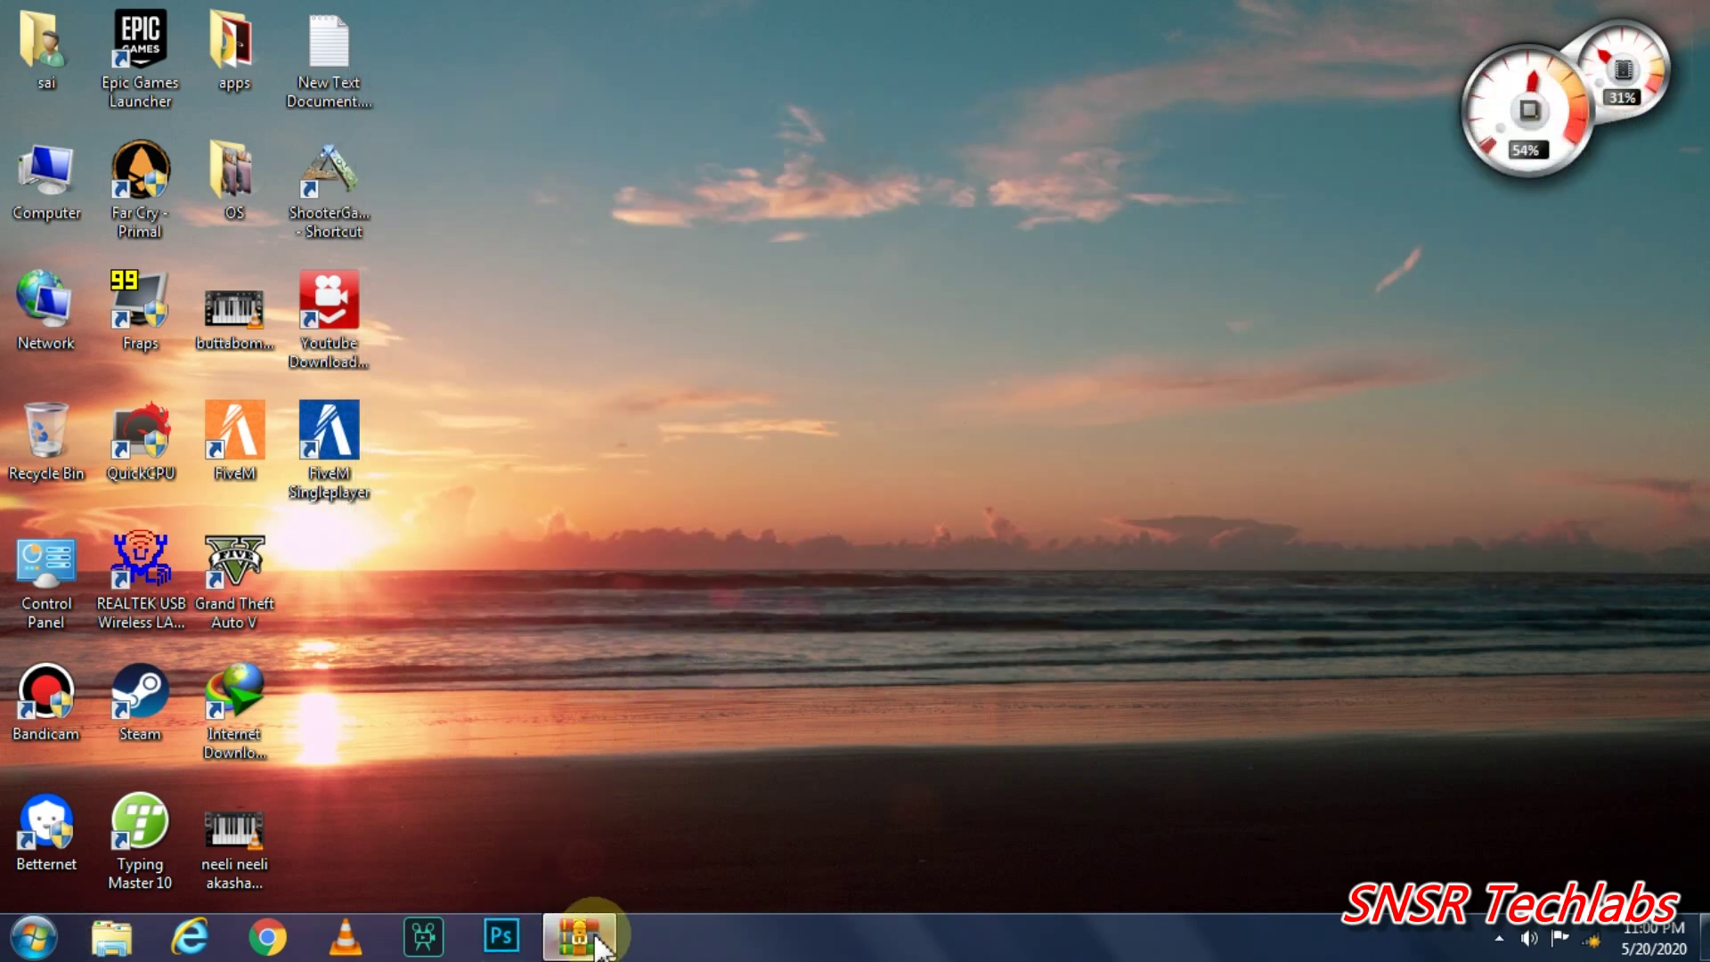
Close WinRAR and stop Photoshop's missing plug-ins warning from appearing again.
right_click(592, 932)
left_click(588, 868)
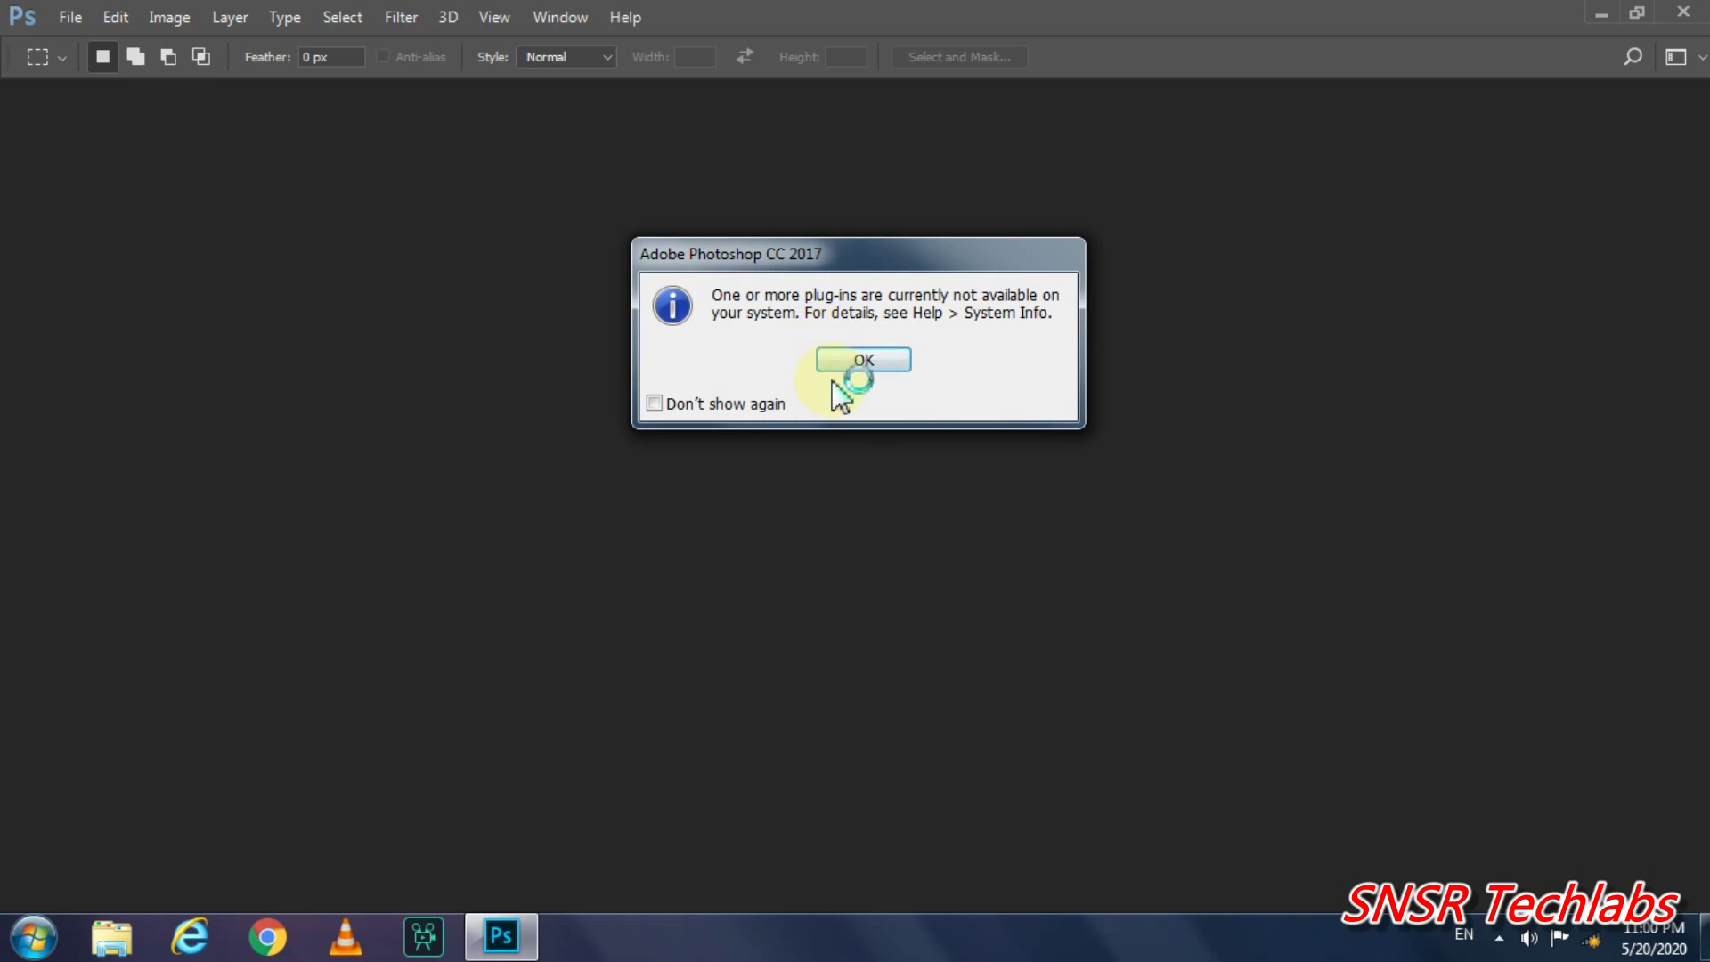
left_click(781, 404)
left_click(869, 358)
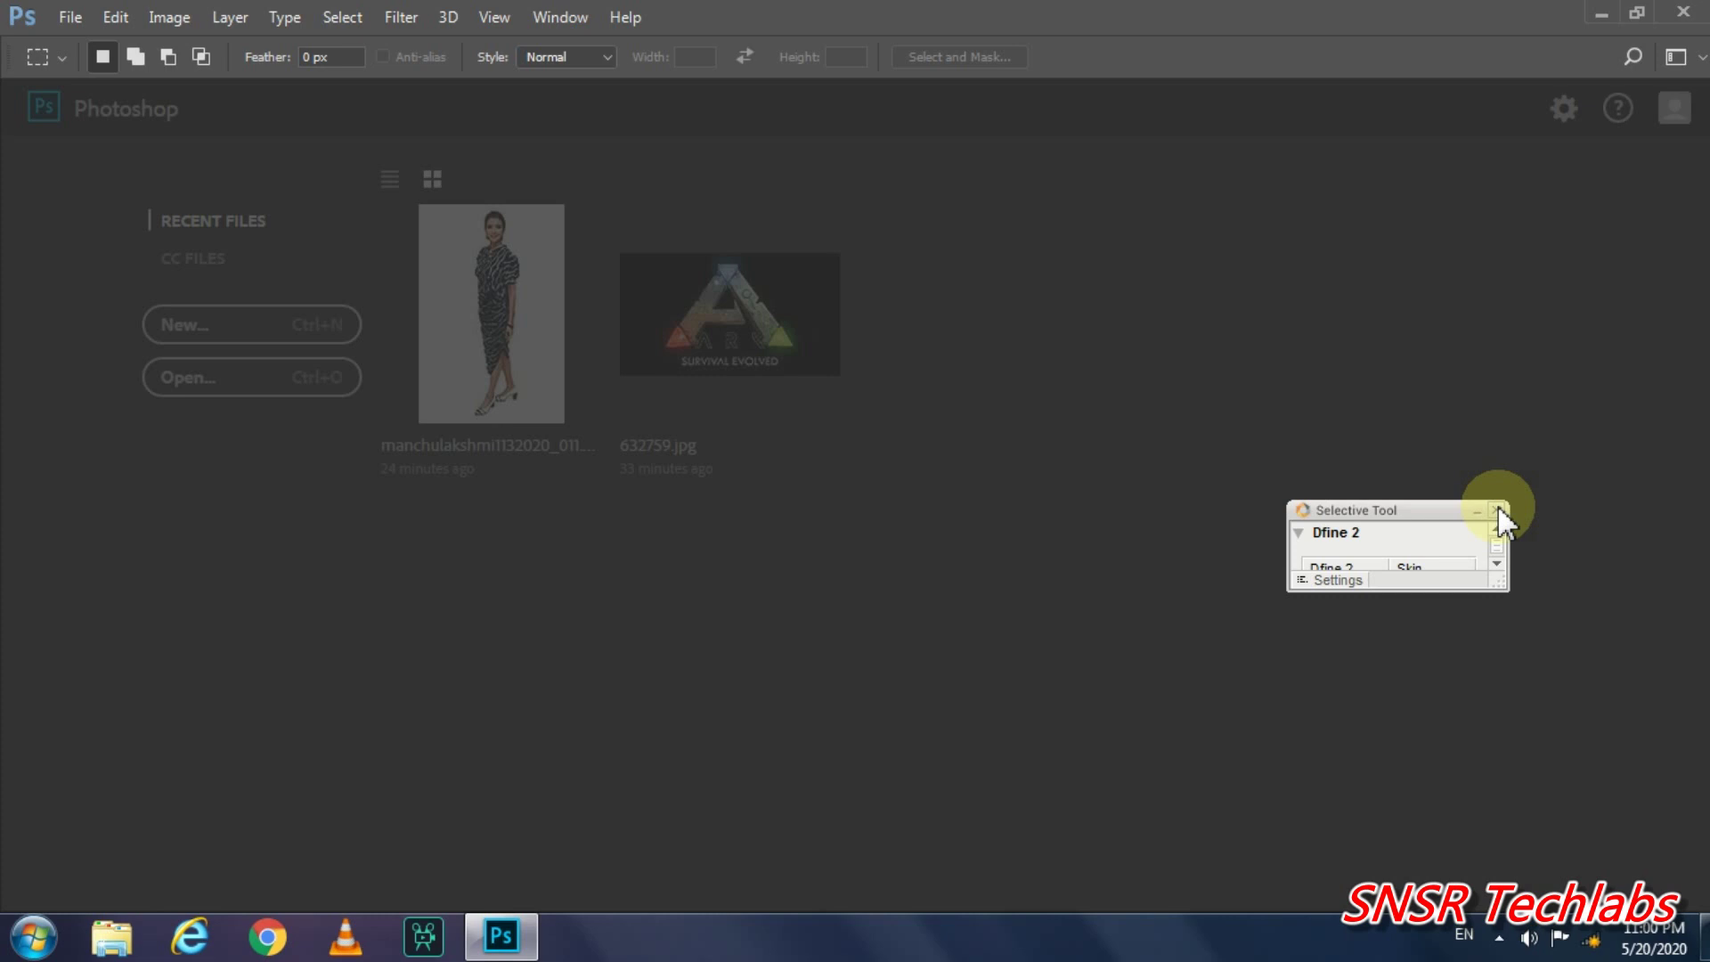
Close the Selective Tool panel, open manchulakshmi1132020_011.png and show the filters list.
left_click(1497, 512)
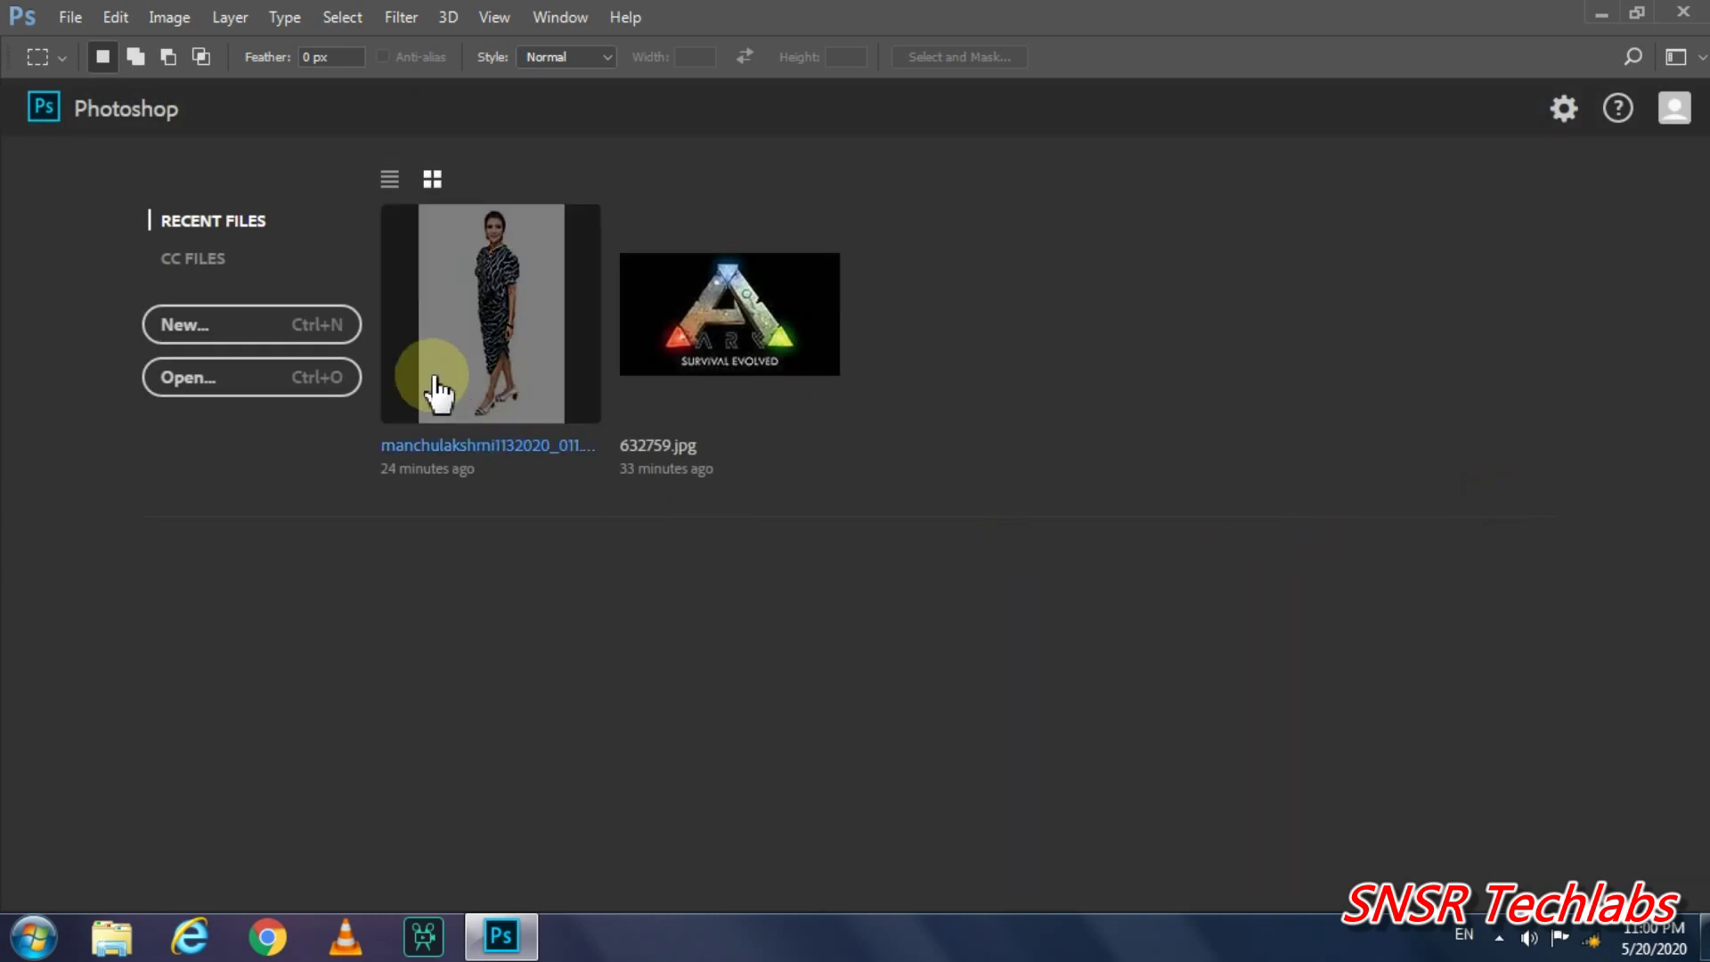
left_click(493, 345)
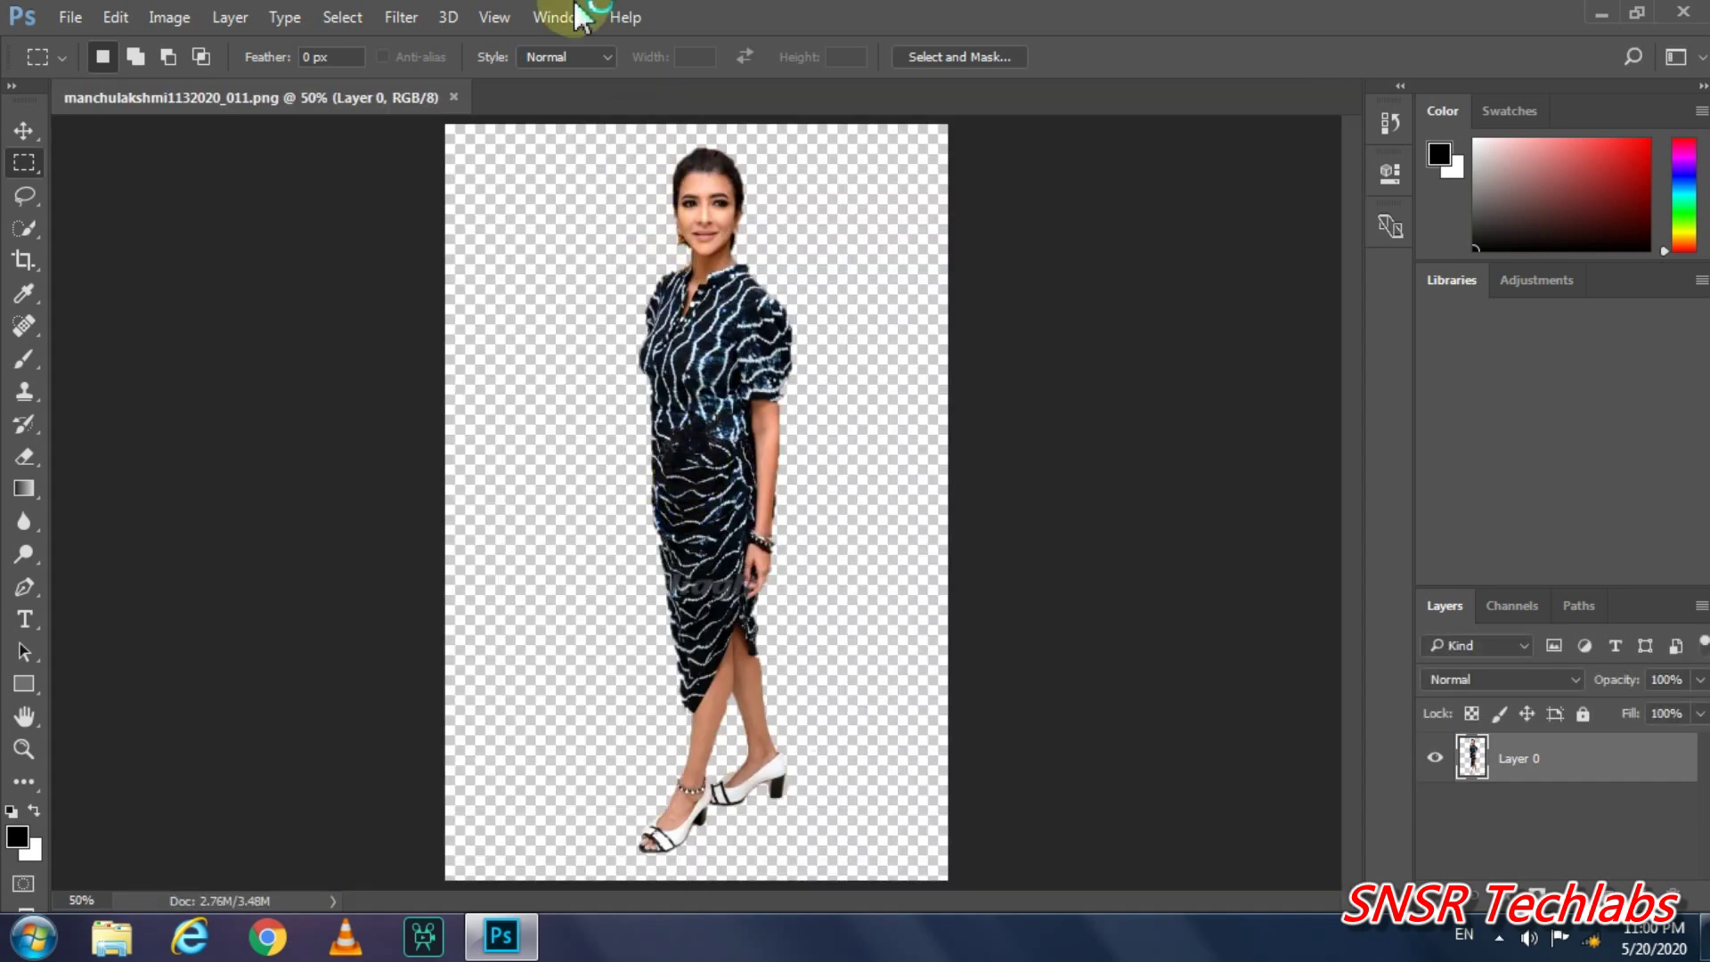
left_click(401, 16)
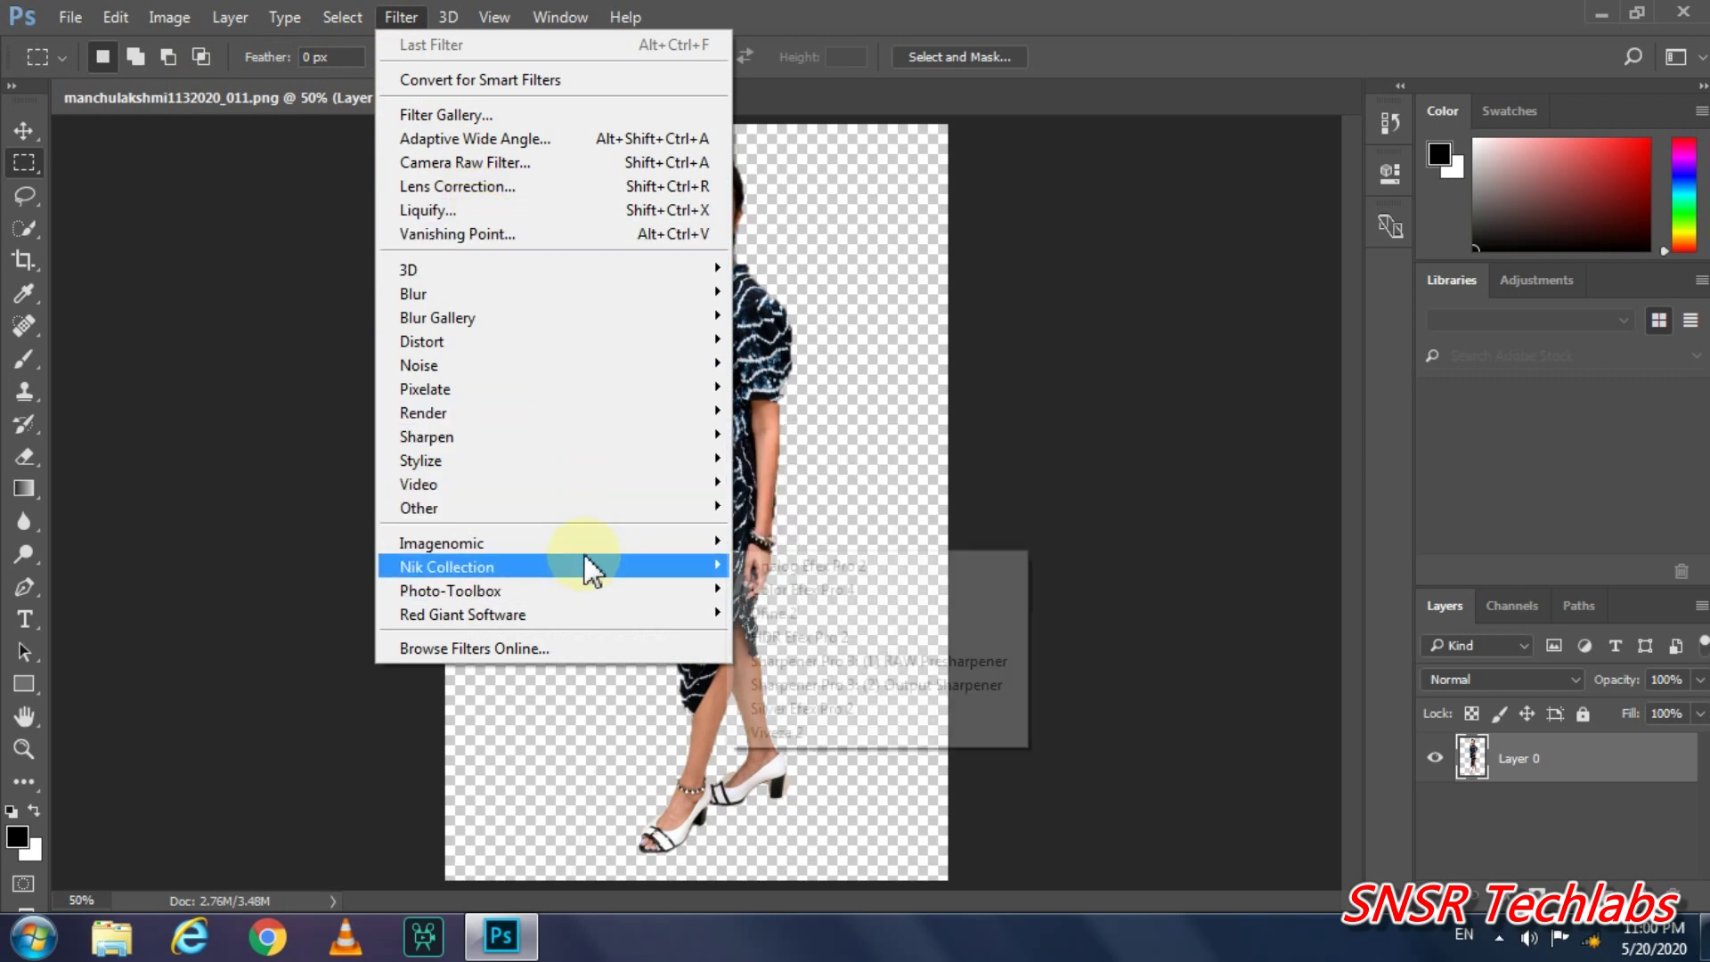
mouse_move(441, 542)
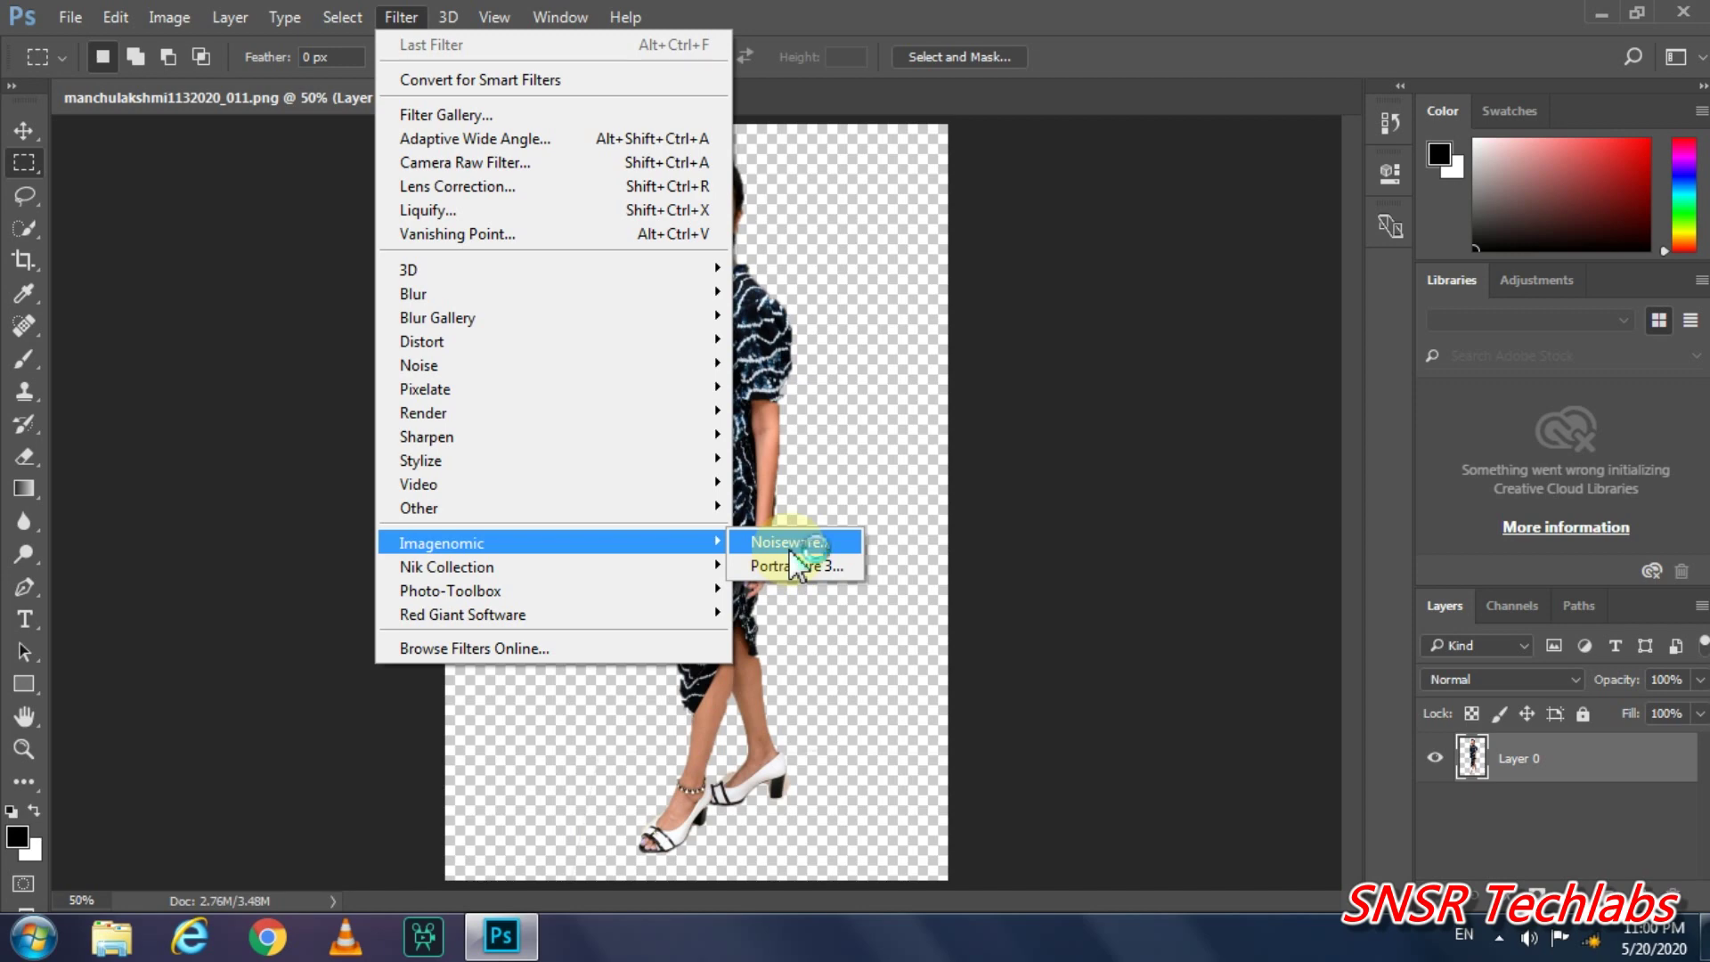
Apply Noiseware to the portrait with luminance noise at -6, then show the filters again.
left_click(791, 549)
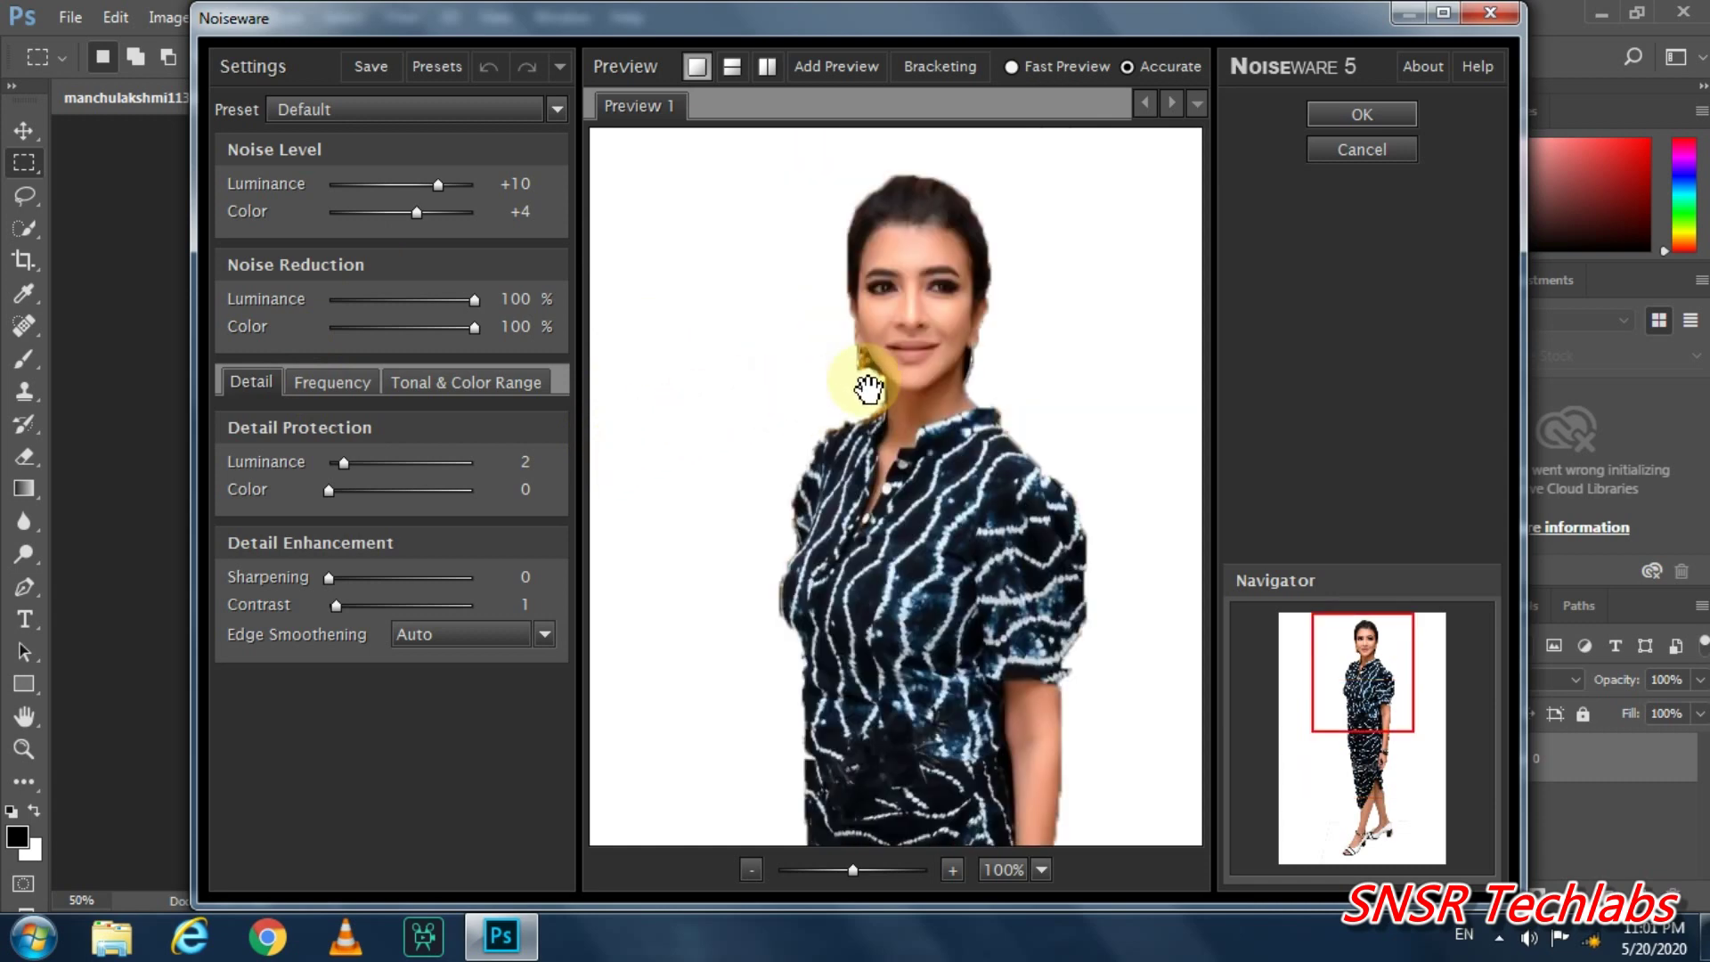
mouse_move(793, 388)
left_mouse_down()
mouse_move(871, 388)
mouse_move(894, 483)
mouse_move(832, 545)
left_mouse_up()
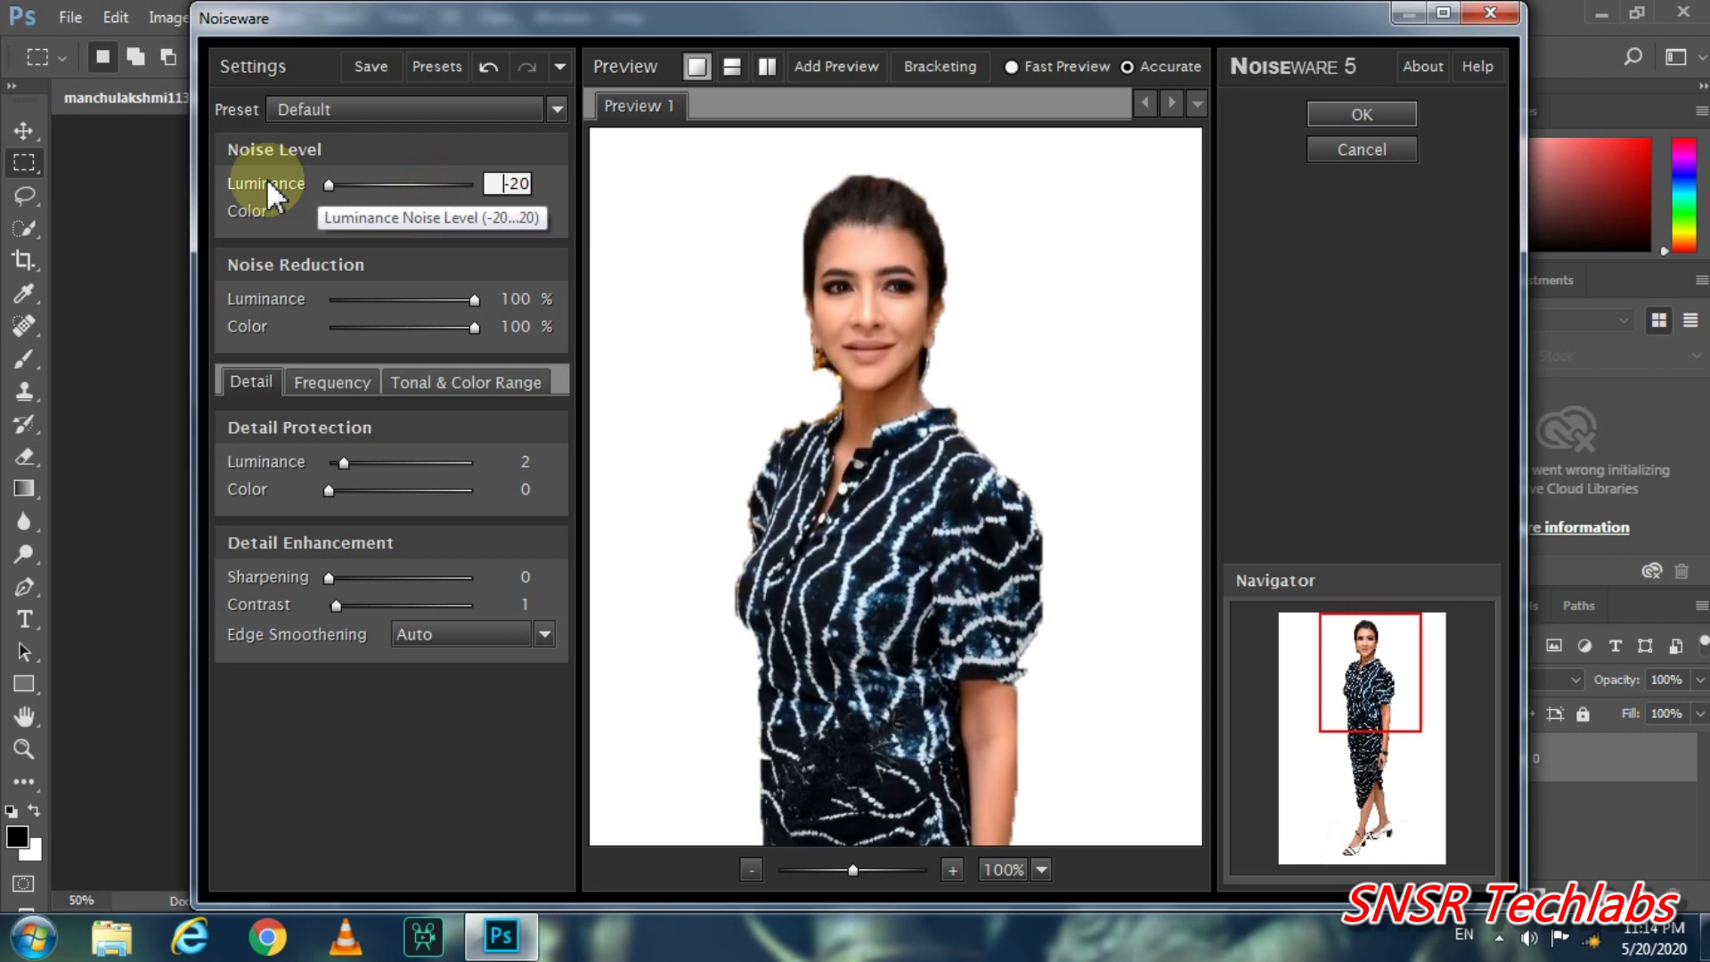
key("Up")
key("Up")
key("Down")
key("Down")
key("Down")
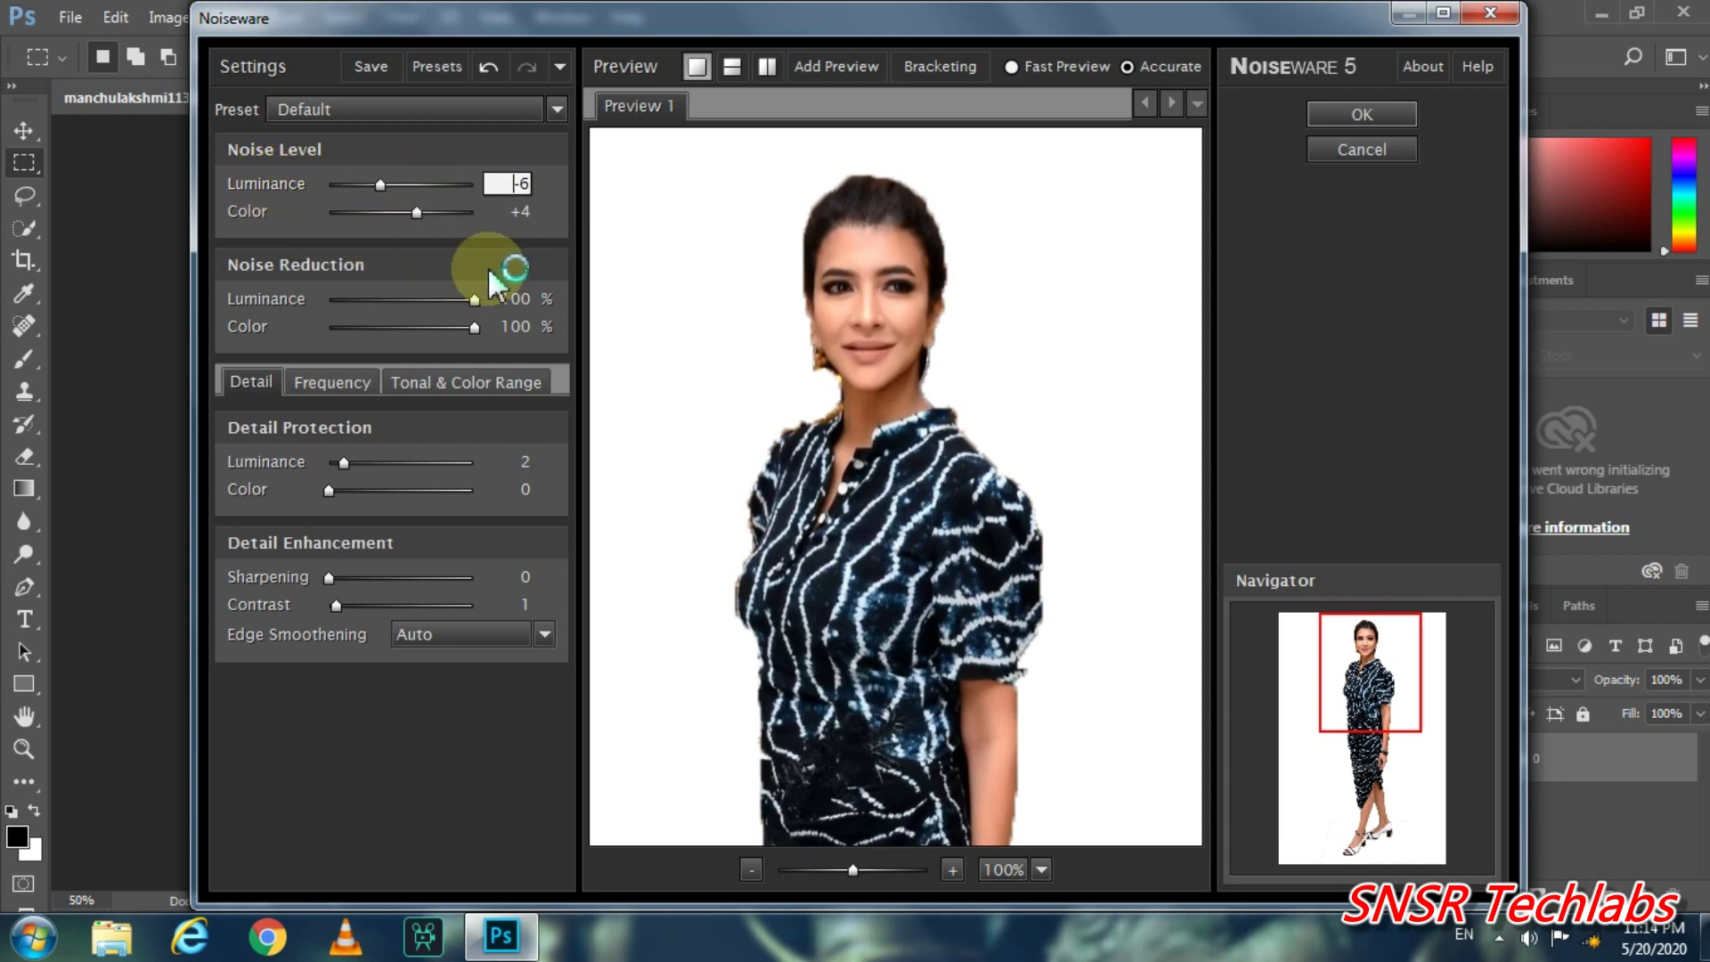
left_click(1389, 127)
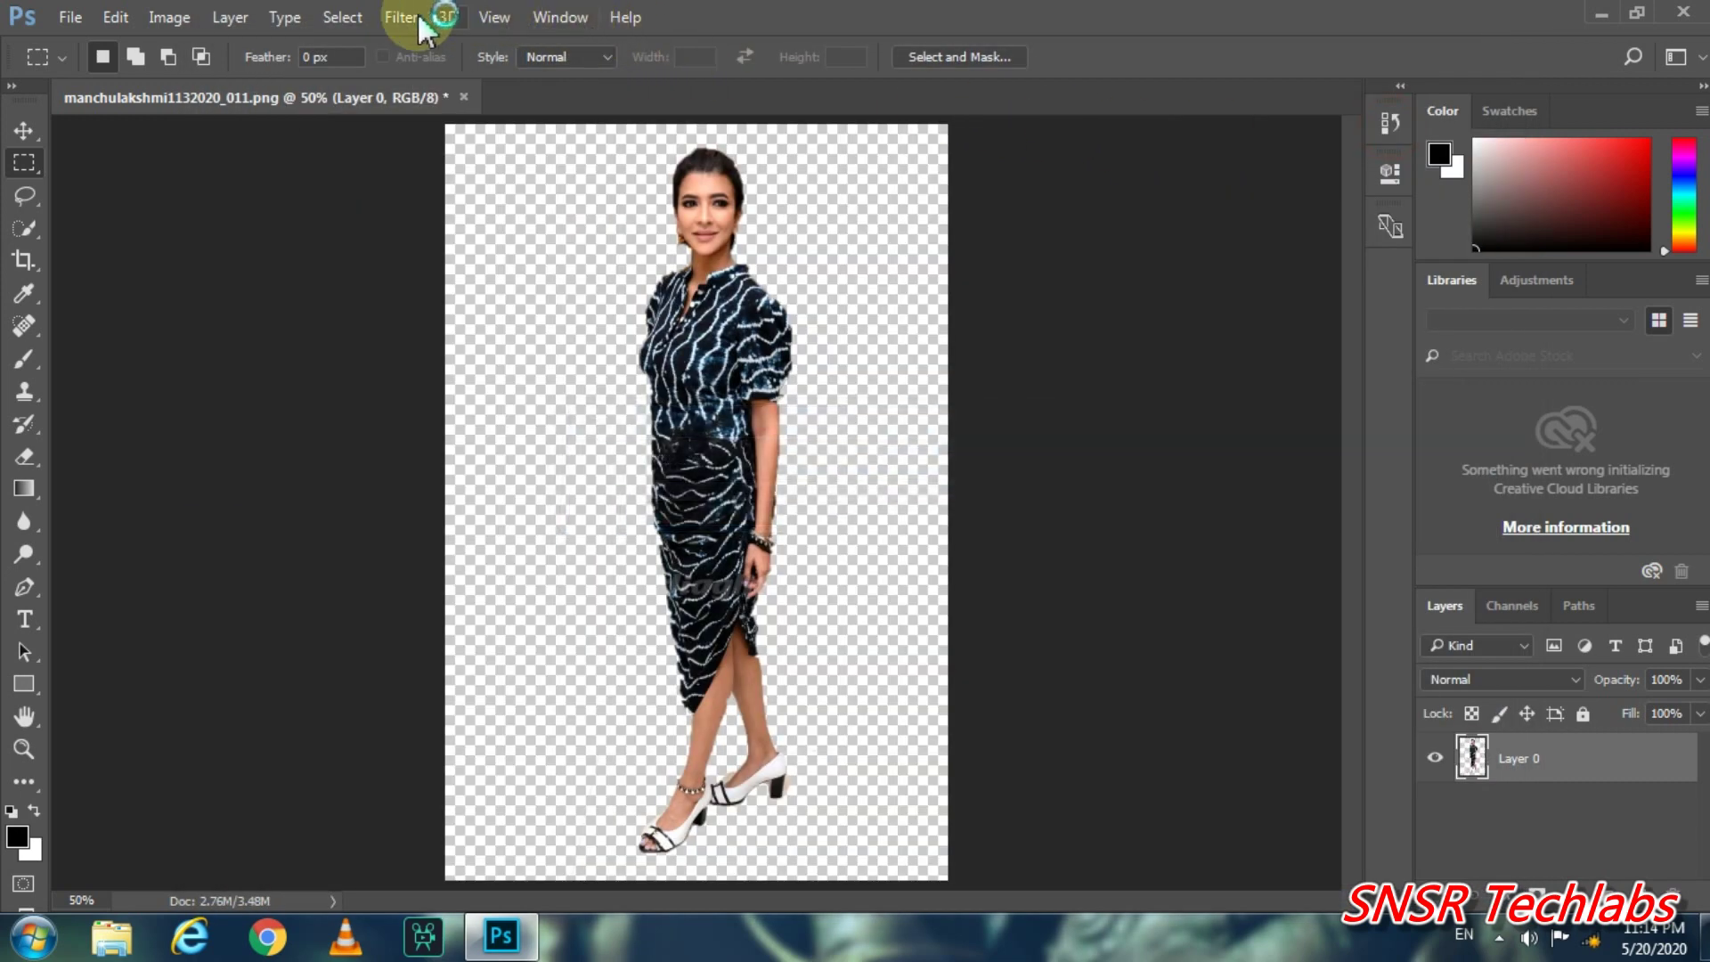
left_click(401, 17)
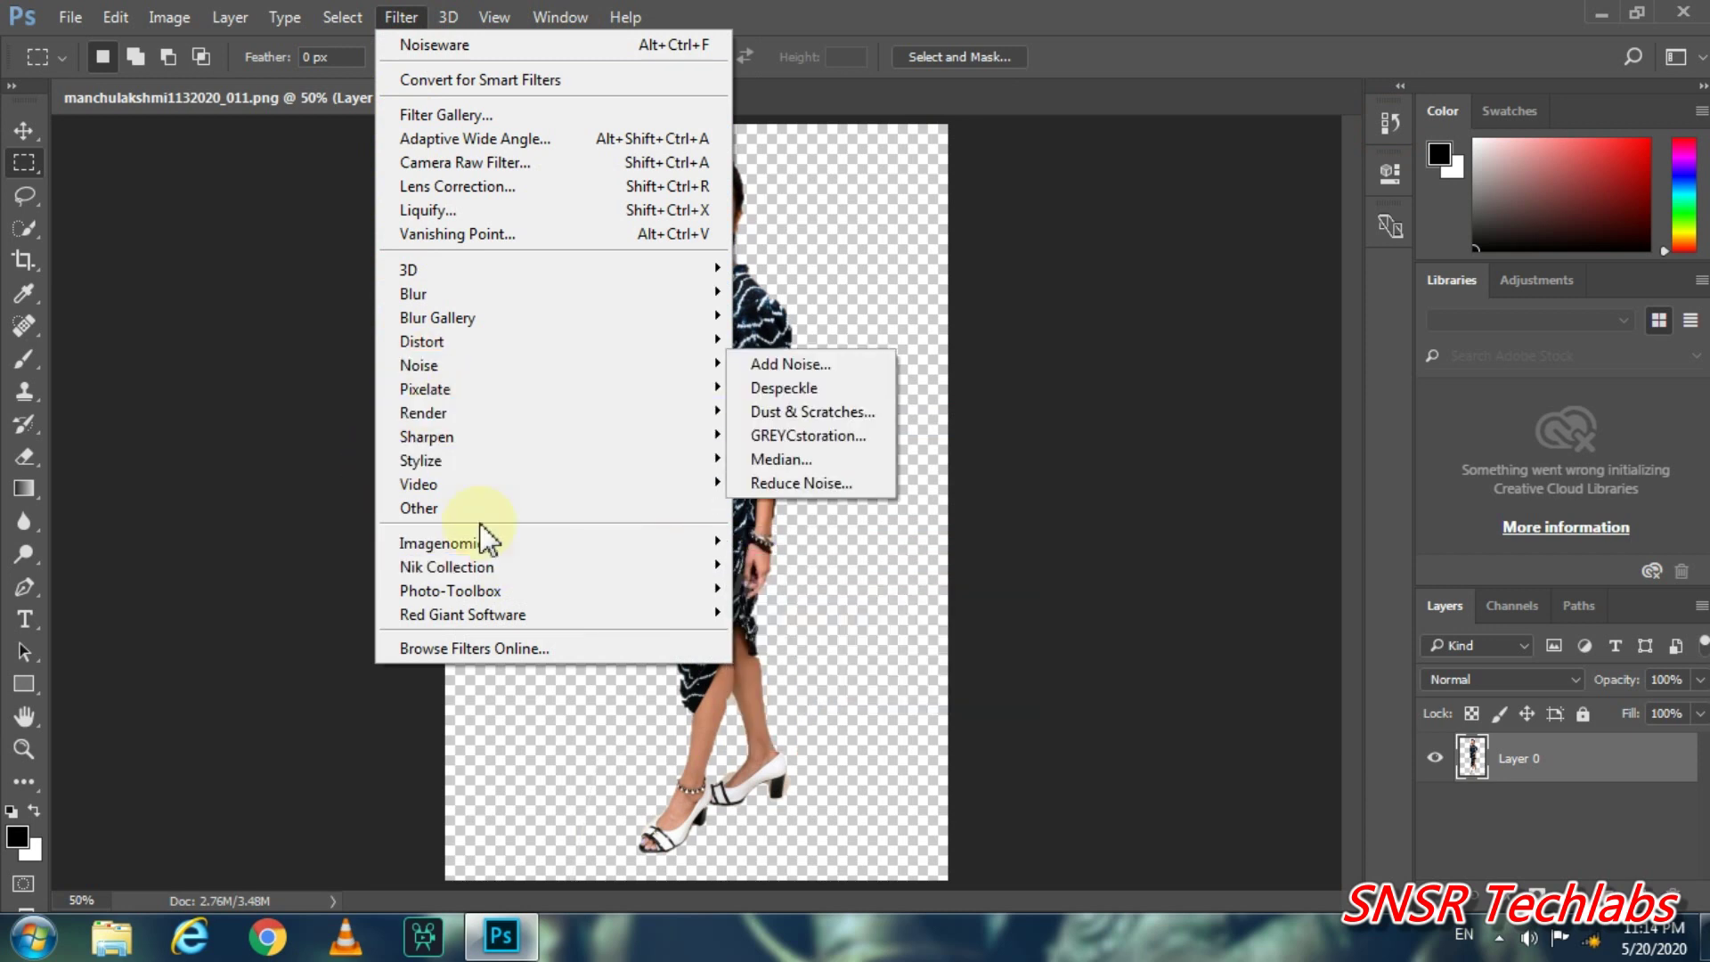
mouse_move(441, 543)
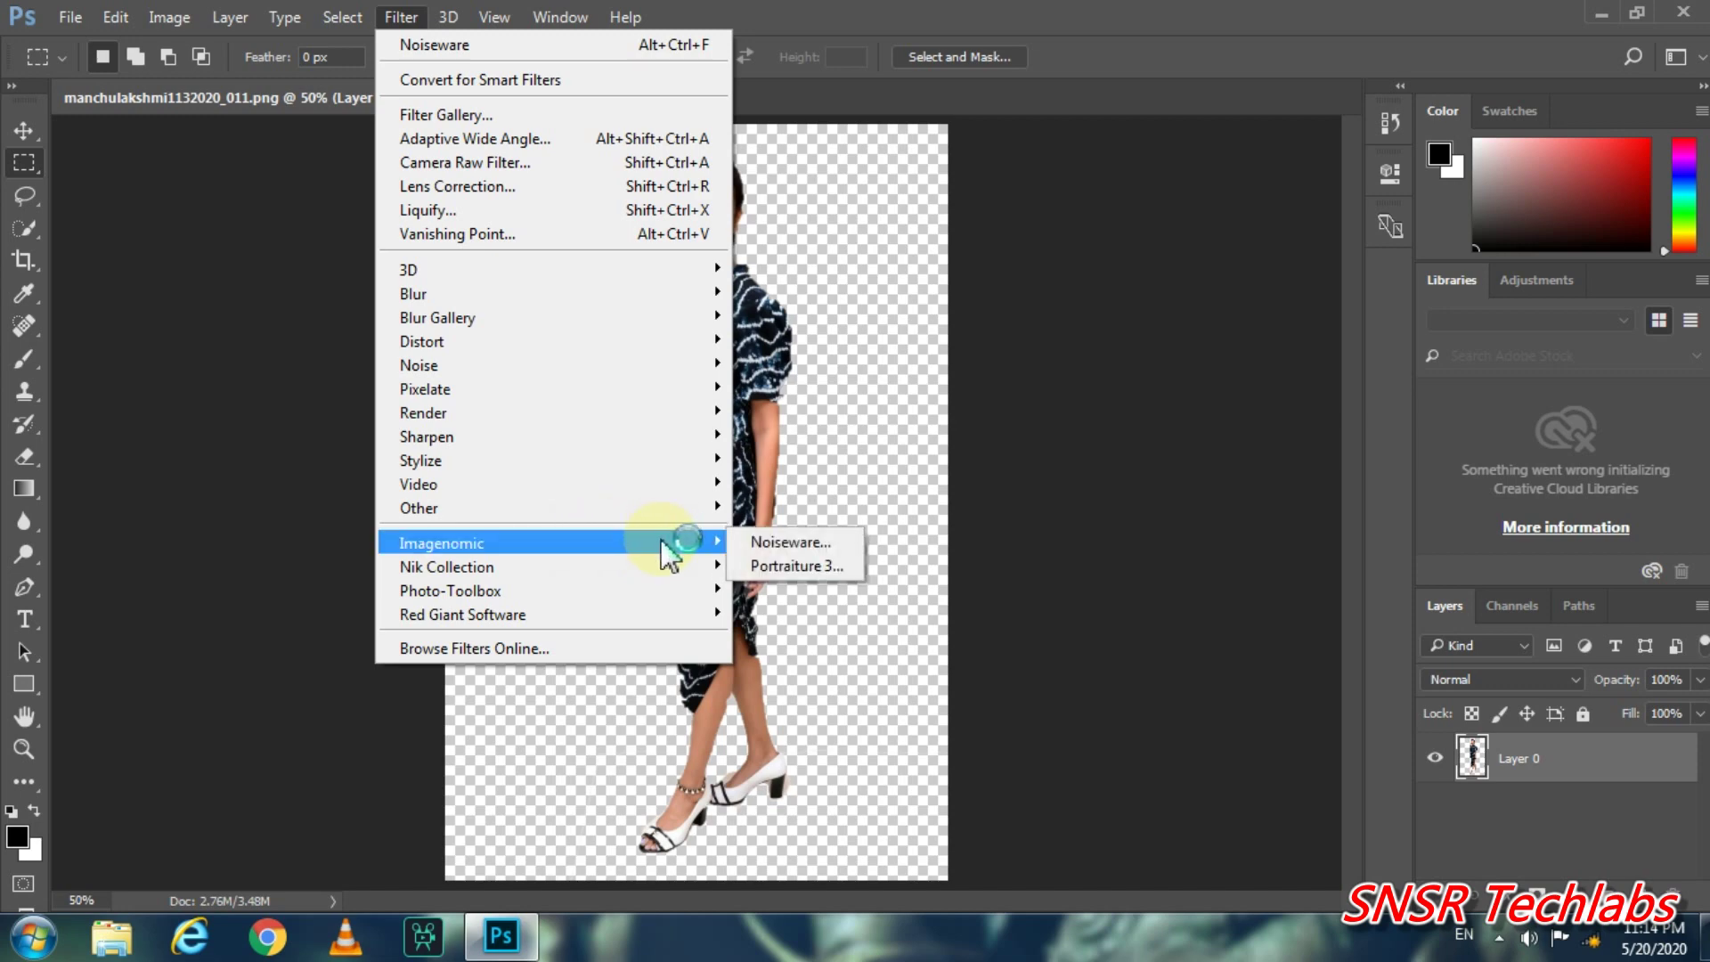
Launch Portraiture 3 with its preview zoomed to 400% and centred on the face.
left_click(786, 567)
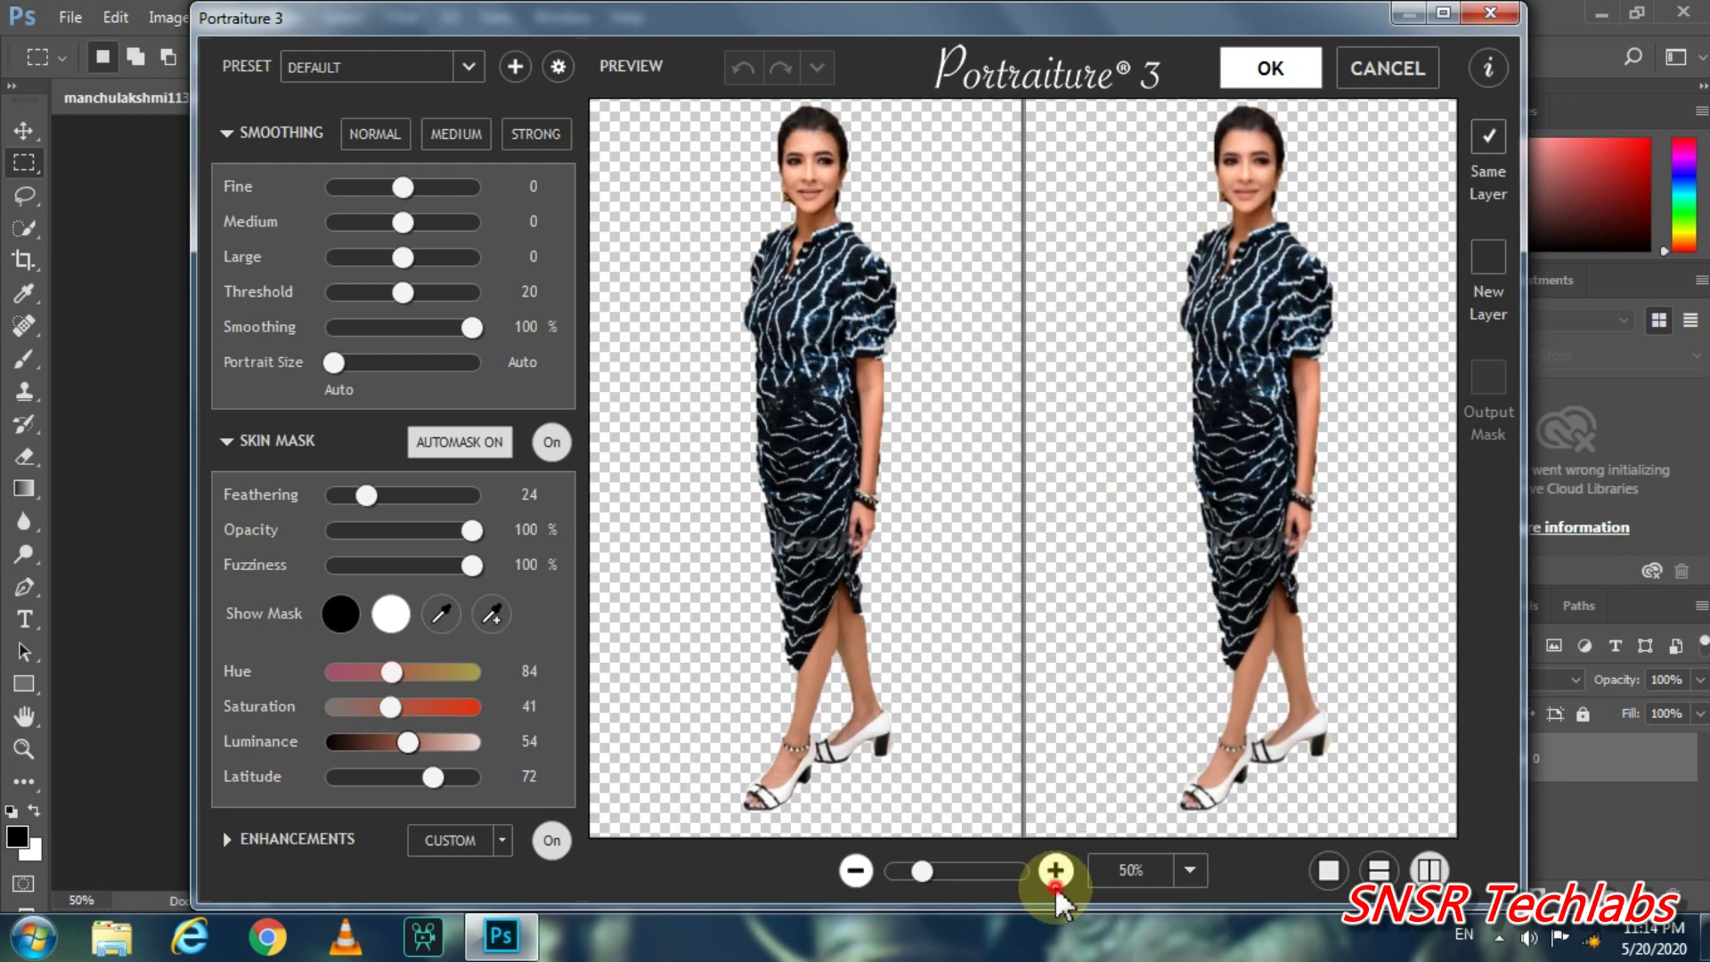
left_click(1056, 870)
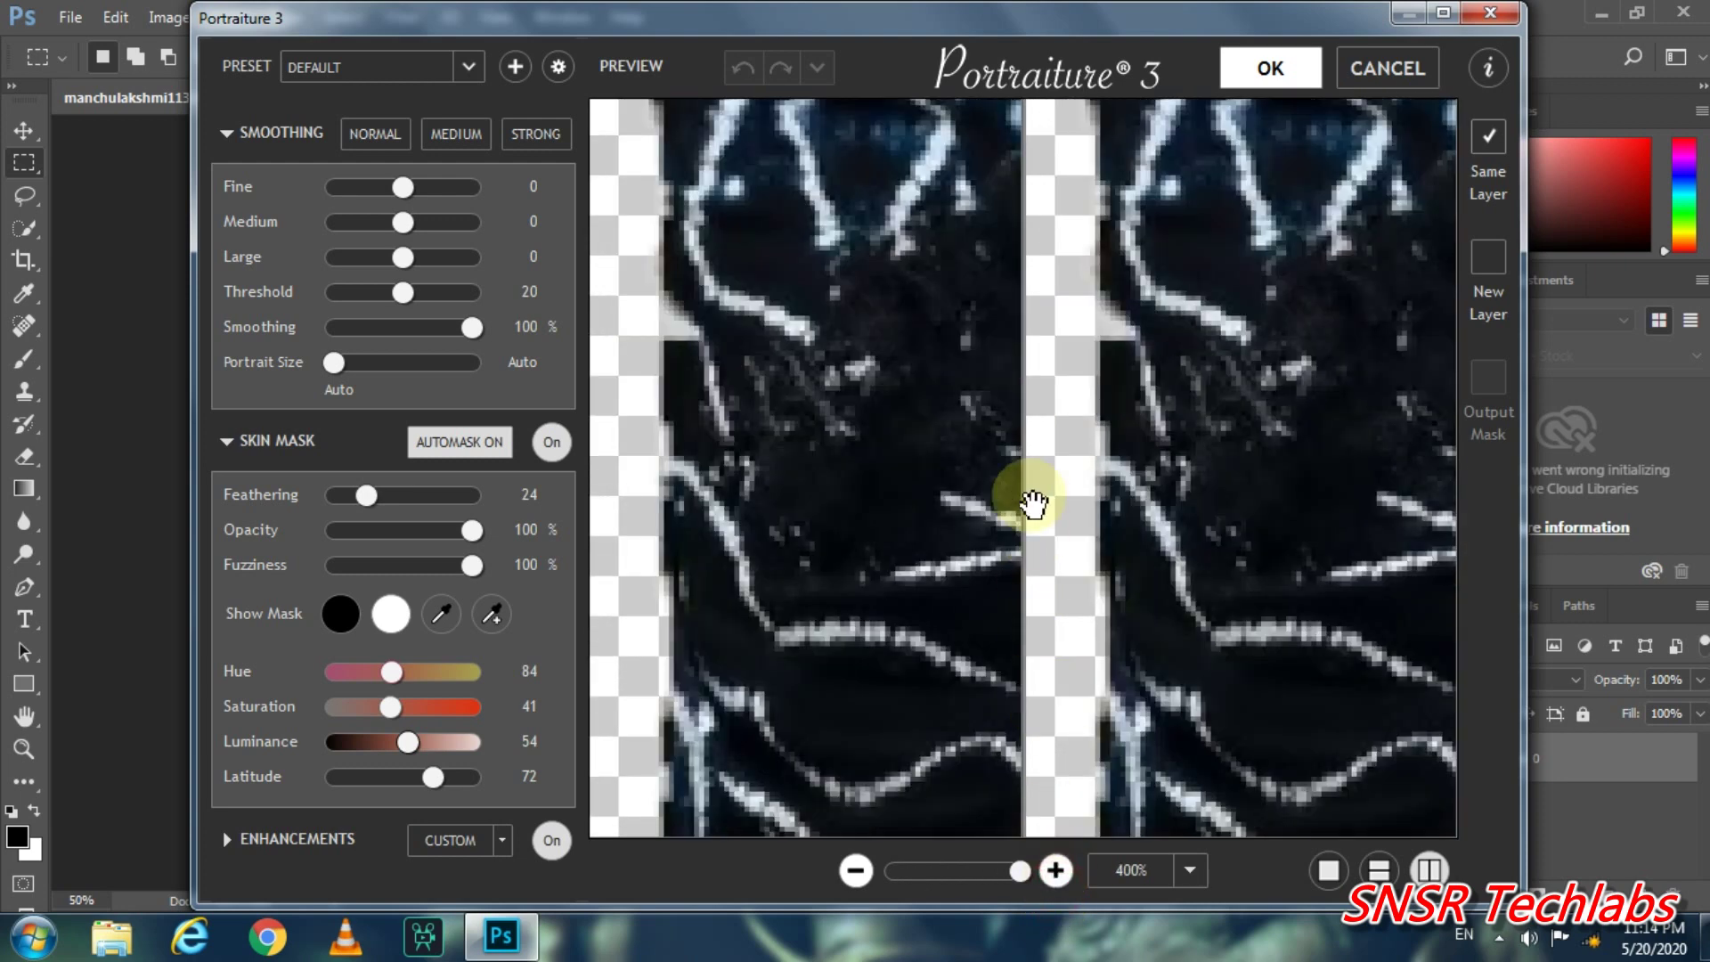
left_click_drag(976, 585, 908, 655)
mouse_move(783, 217)
left_mouse_down()
mouse_move(668, 917)
mouse_move(578, 956)
left_mouse_up()
mouse_move(713, 615)
left_mouse_down()
mouse_move(623, 909)
mouse_move(753, 814)
left_mouse_up()
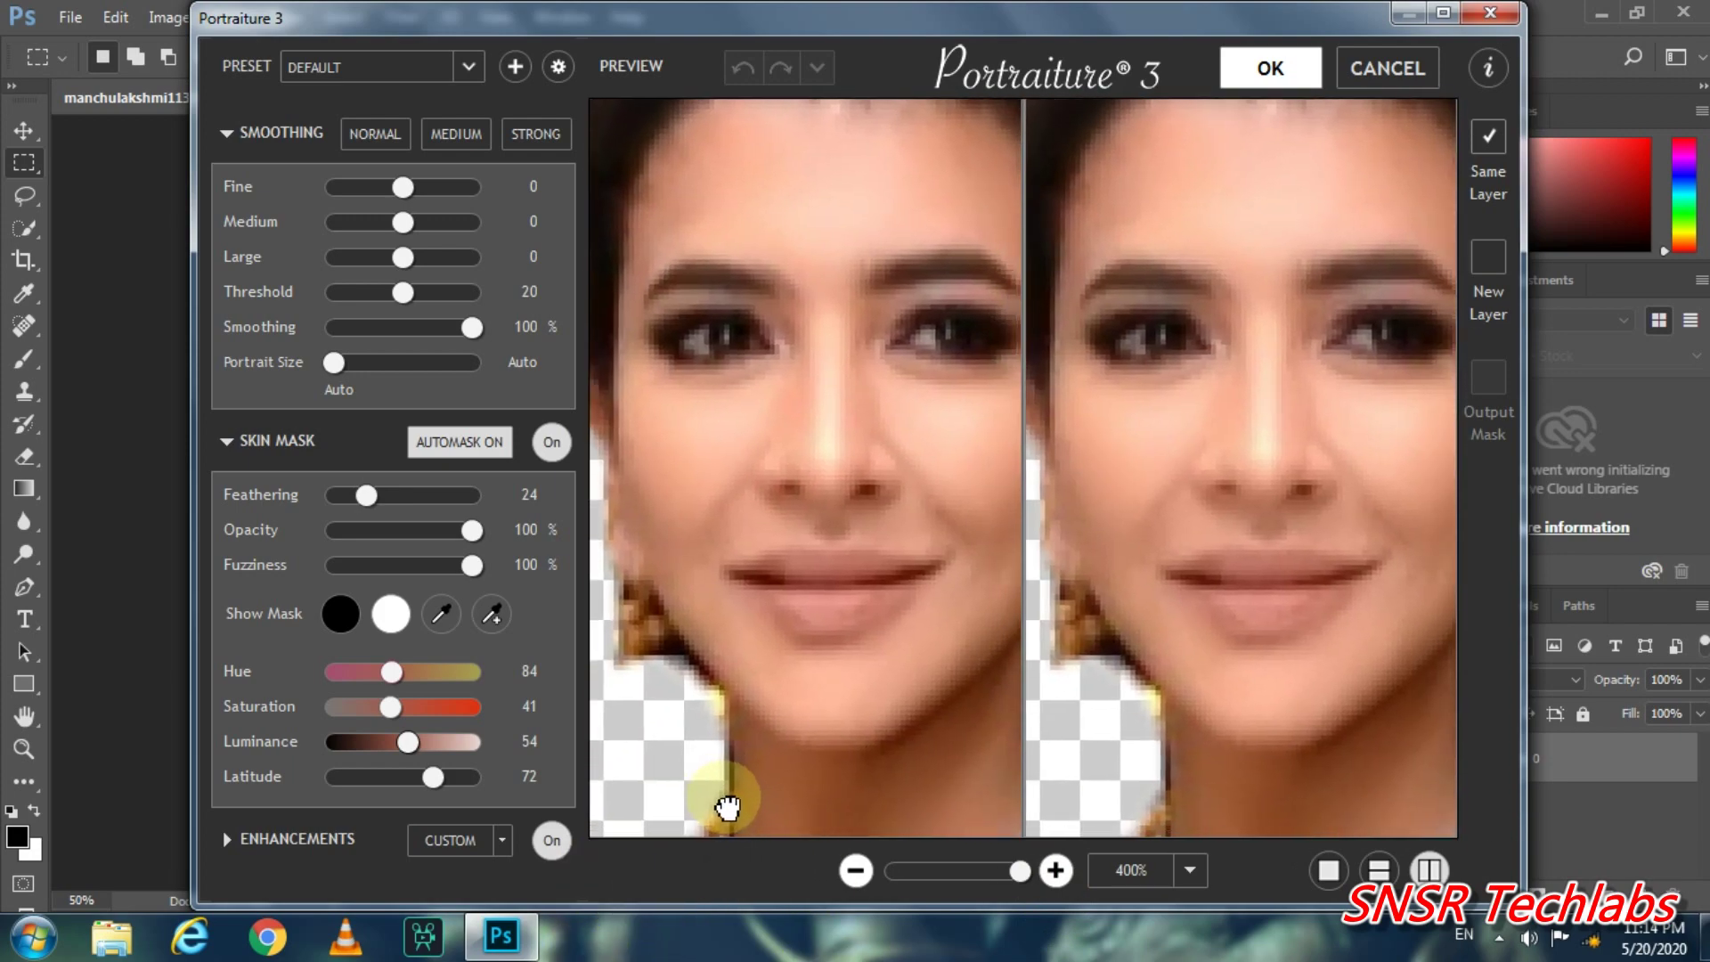
Raise Portraiture's Fine smoothing, discard the result, and show the filters list again.
mouse_move(403, 186)
left_mouse_down()
mouse_move(468, 207)
mouse_move(405, 198)
mouse_move(443, 211)
mouse_move(371, 231)
mouse_move(410, 254)
mouse_move(365, 257)
left_mouse_up()
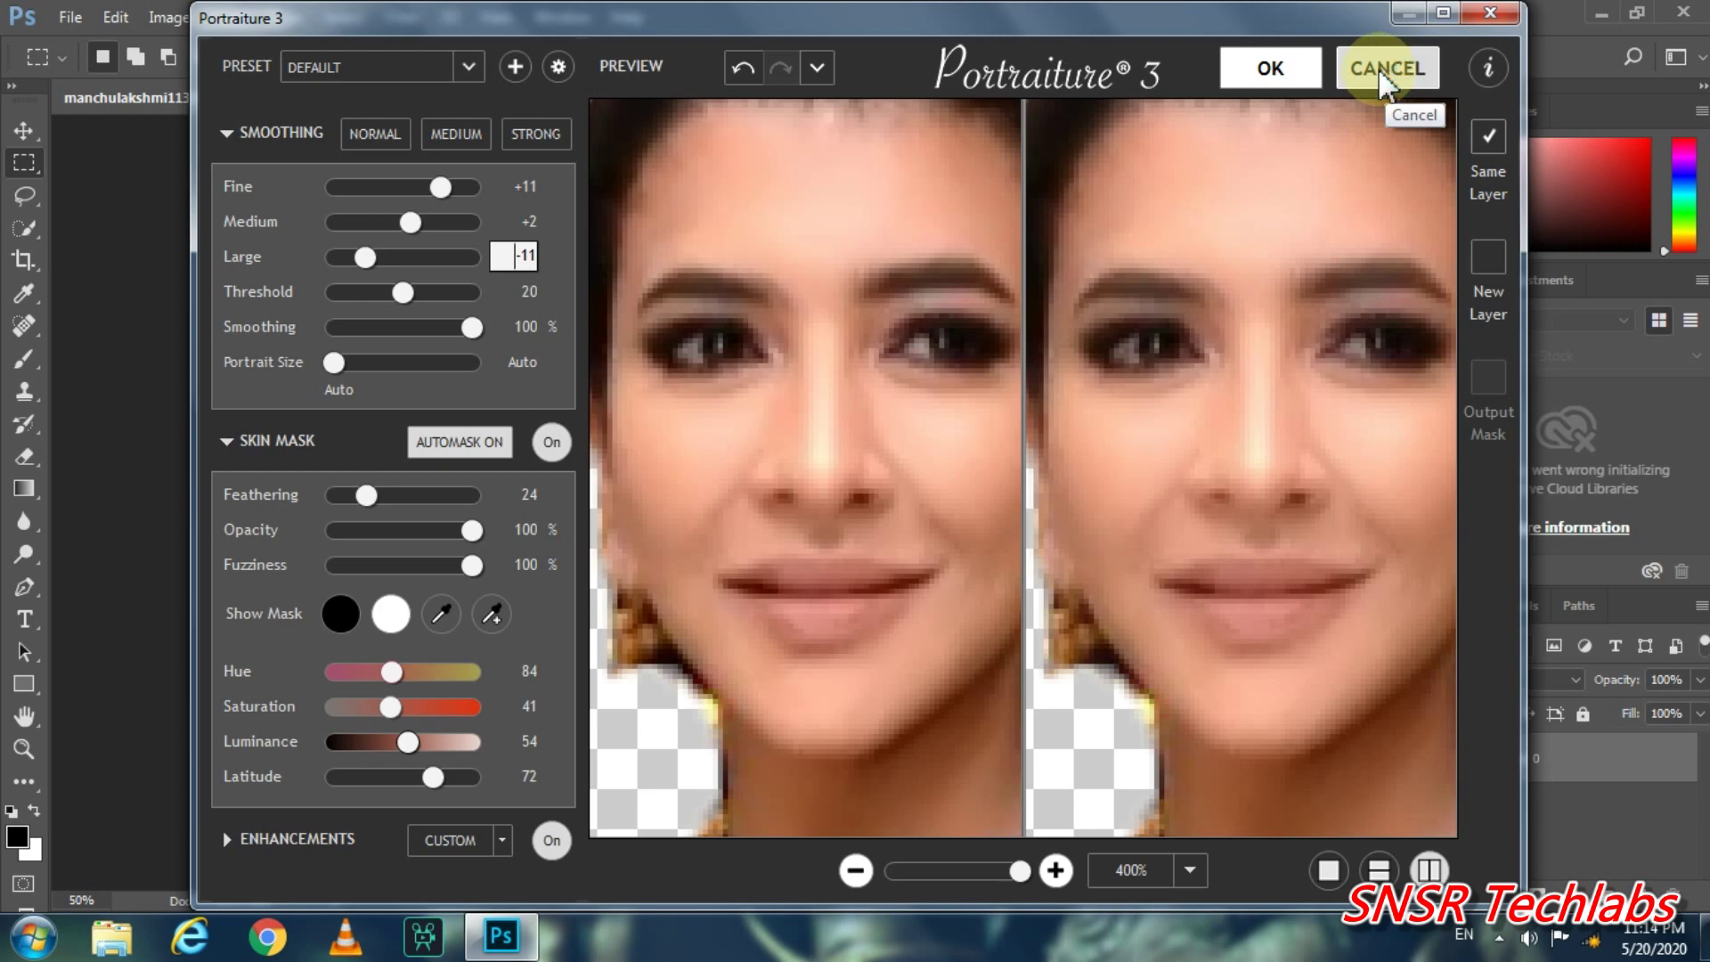
left_click(1385, 70)
left_click(407, 16)
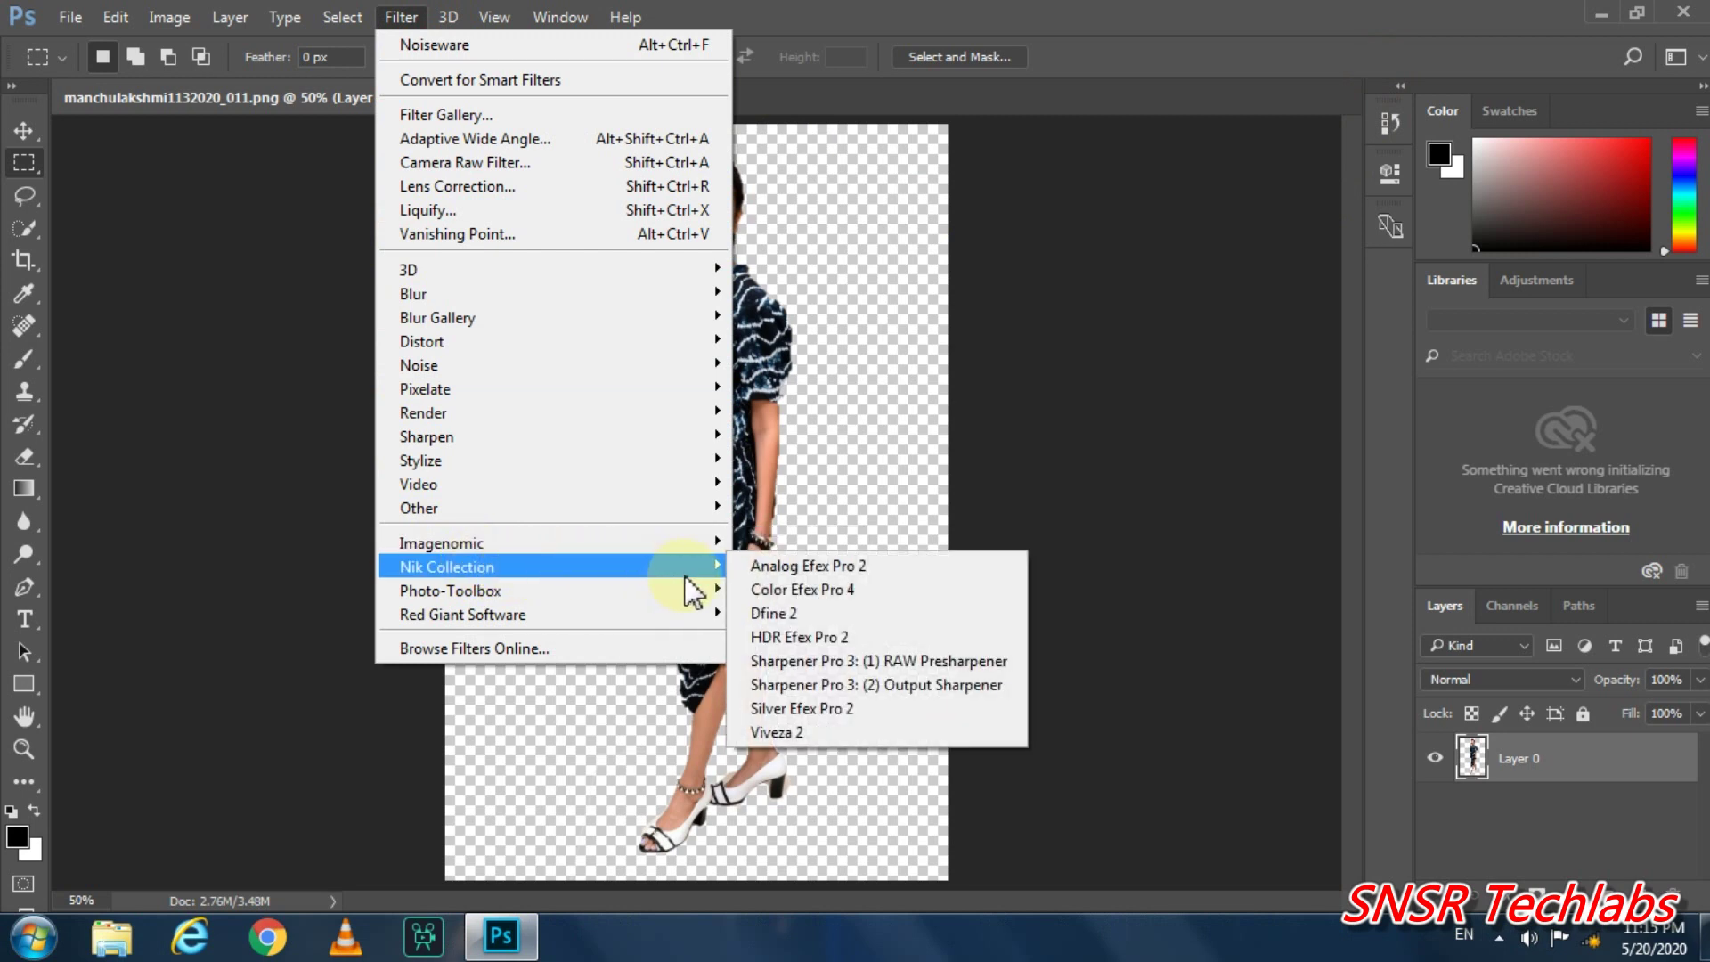
Preview Color Efex Pro 4's Darken / Lighten Center in a shifted split view, then close it.
left_click(771, 592)
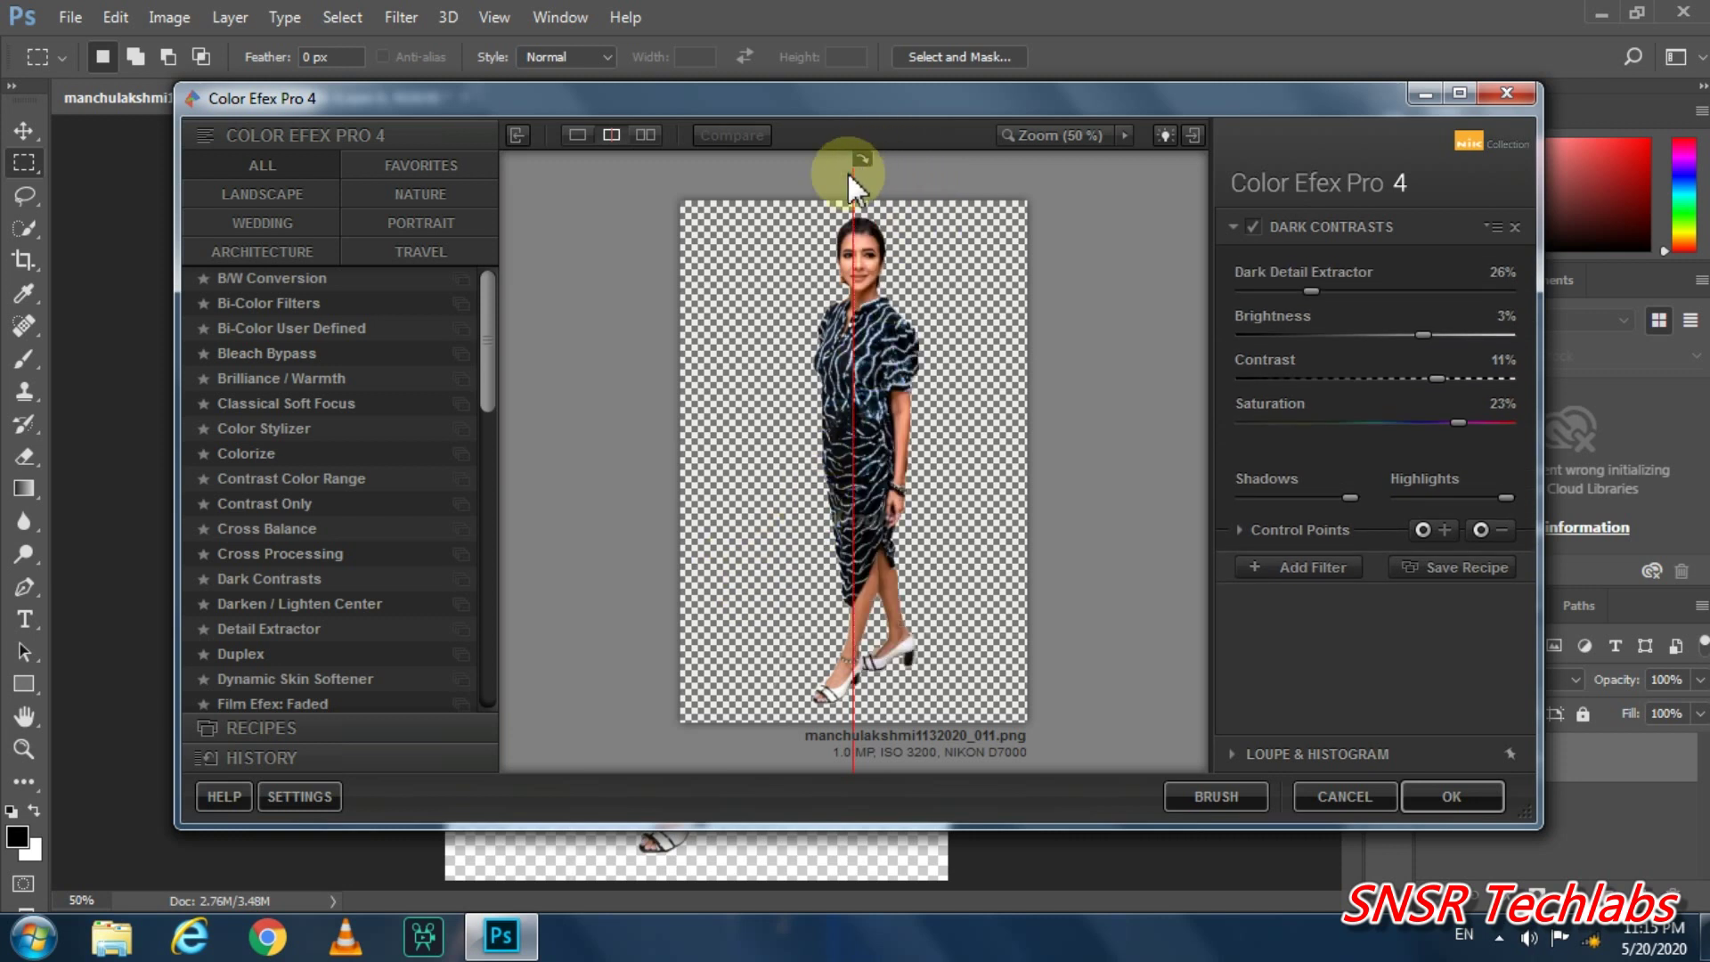
left_click_drag(852, 167, 695, 147)
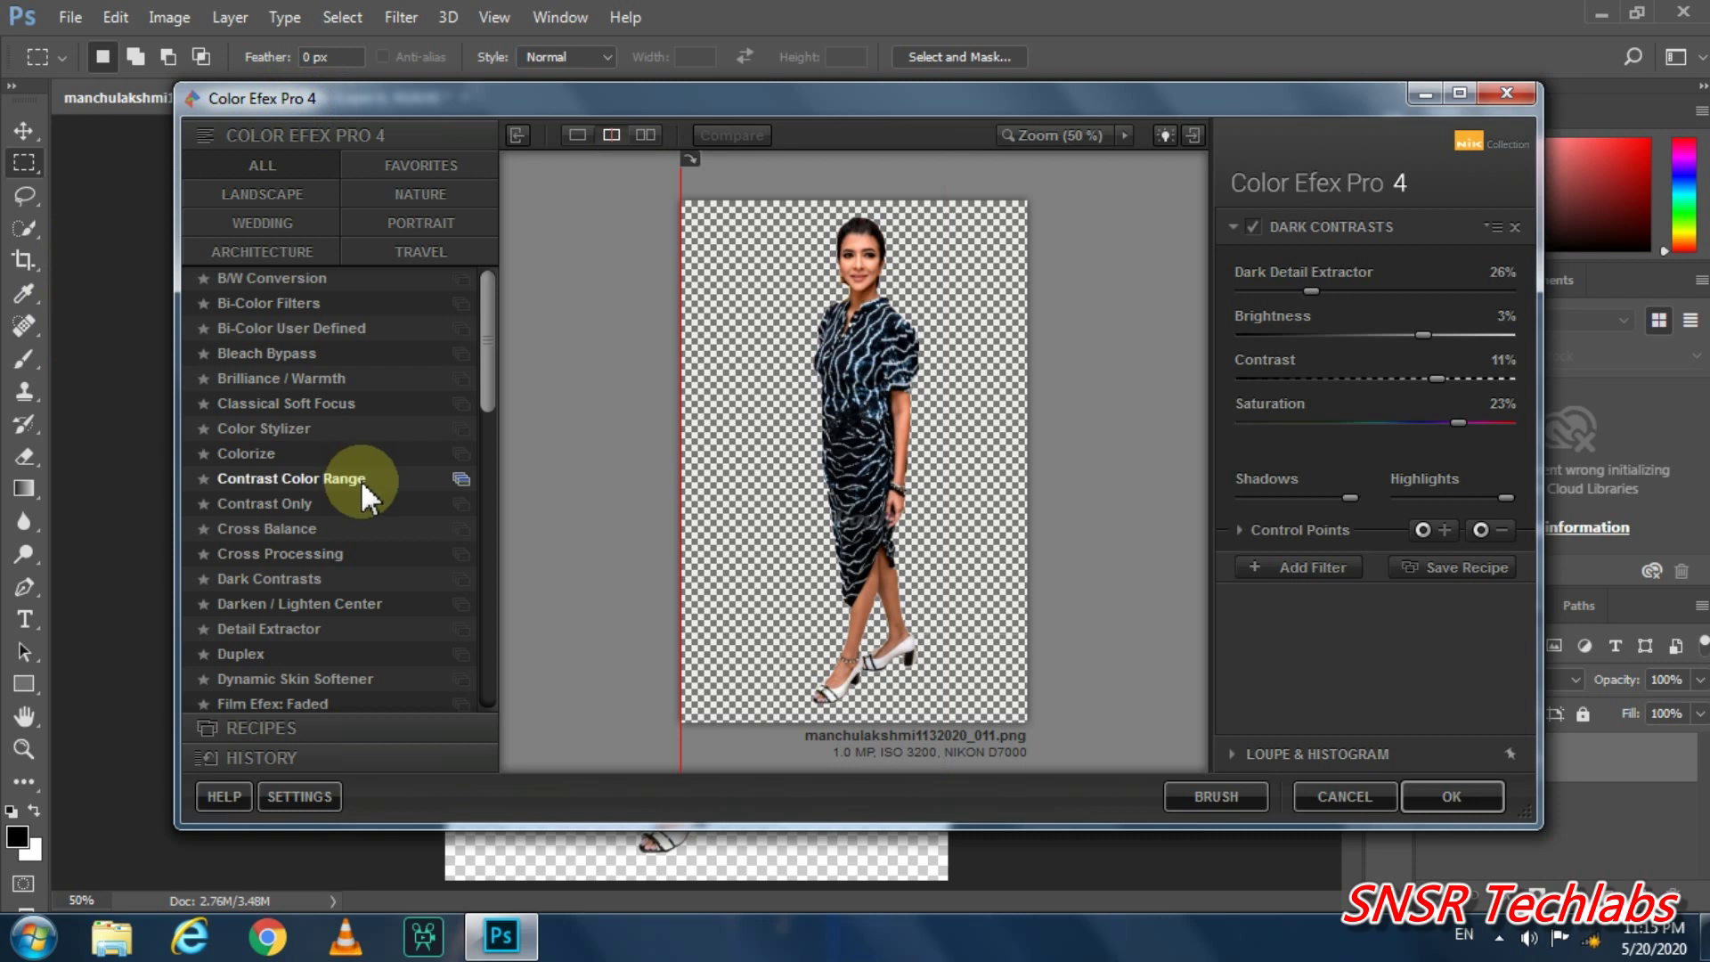
left_click(322, 606)
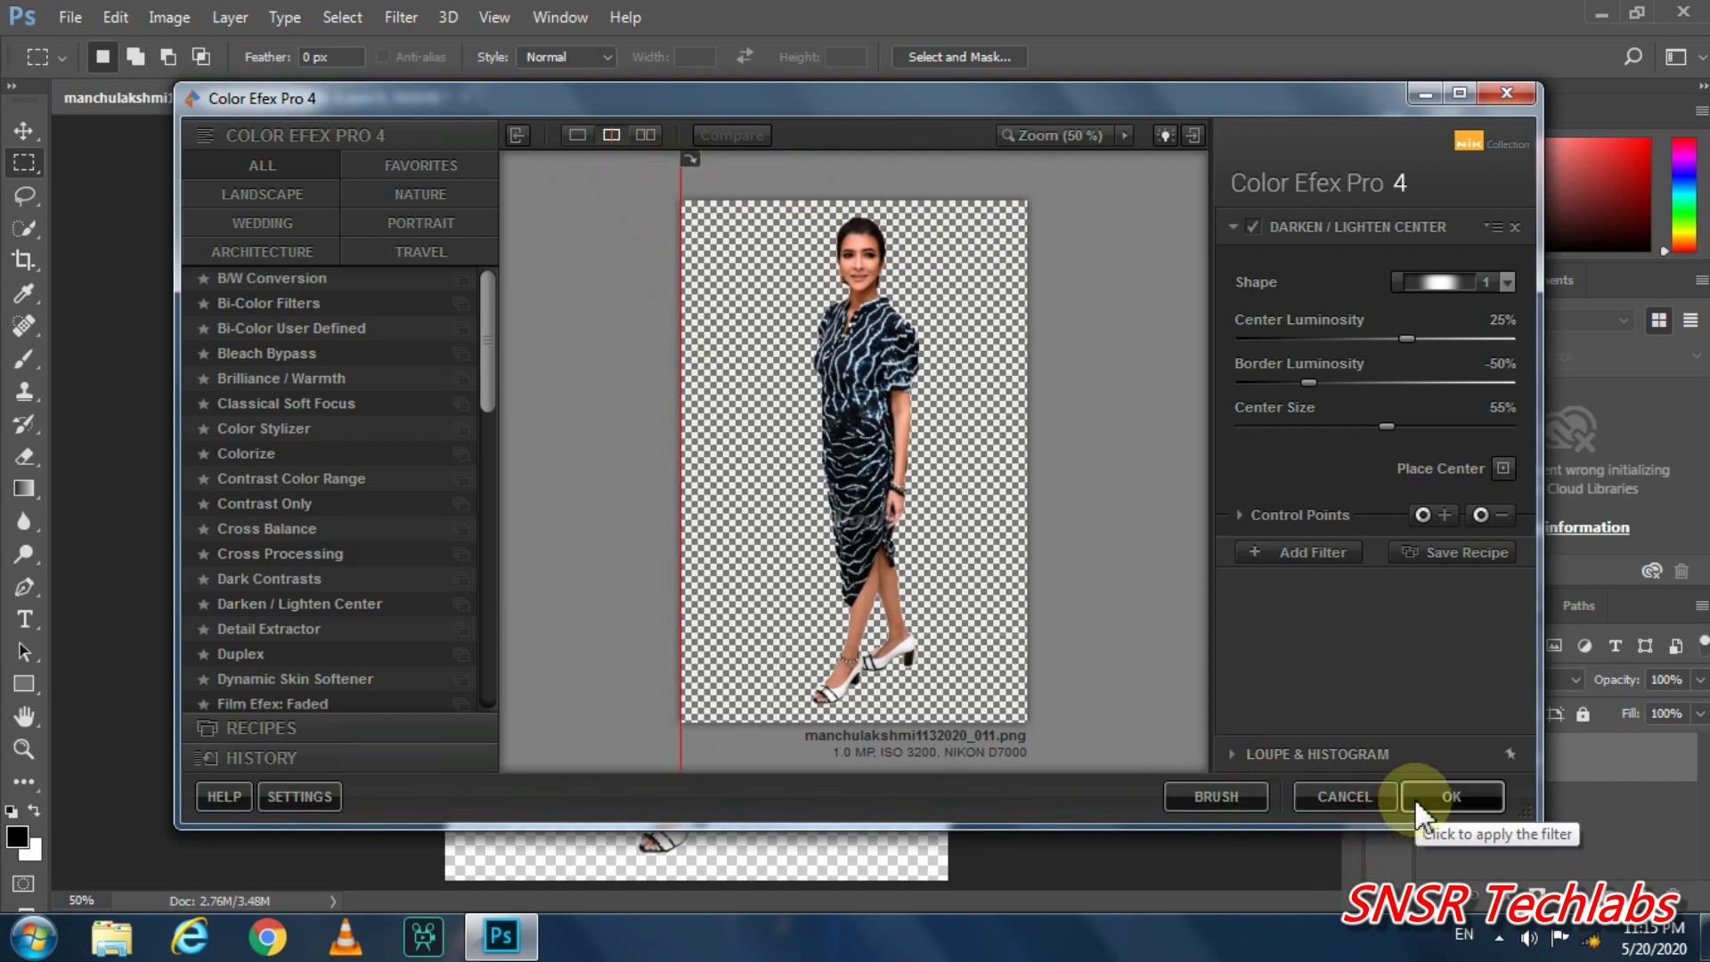
left_click(1373, 791)
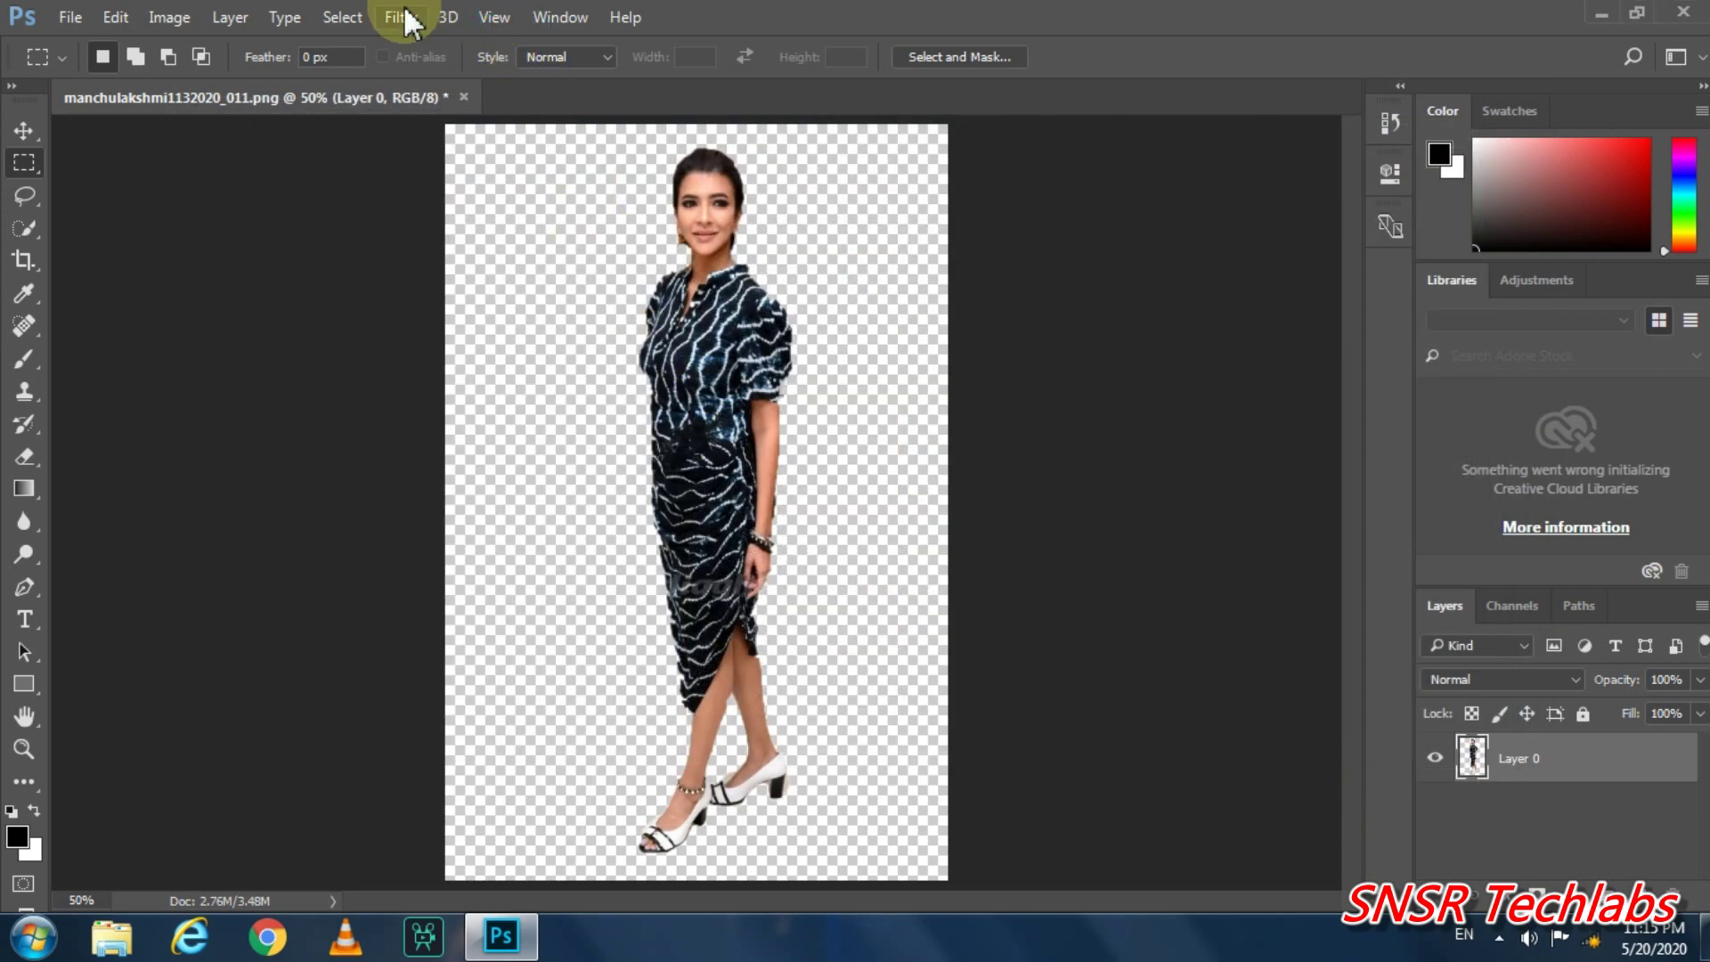
left_click(400, 16)
left_click(572, 407)
Try SkinFiner with higher Amount, lower Fine, shifted skin hue and lower saturation, then cancel.
left_click(401, 17)
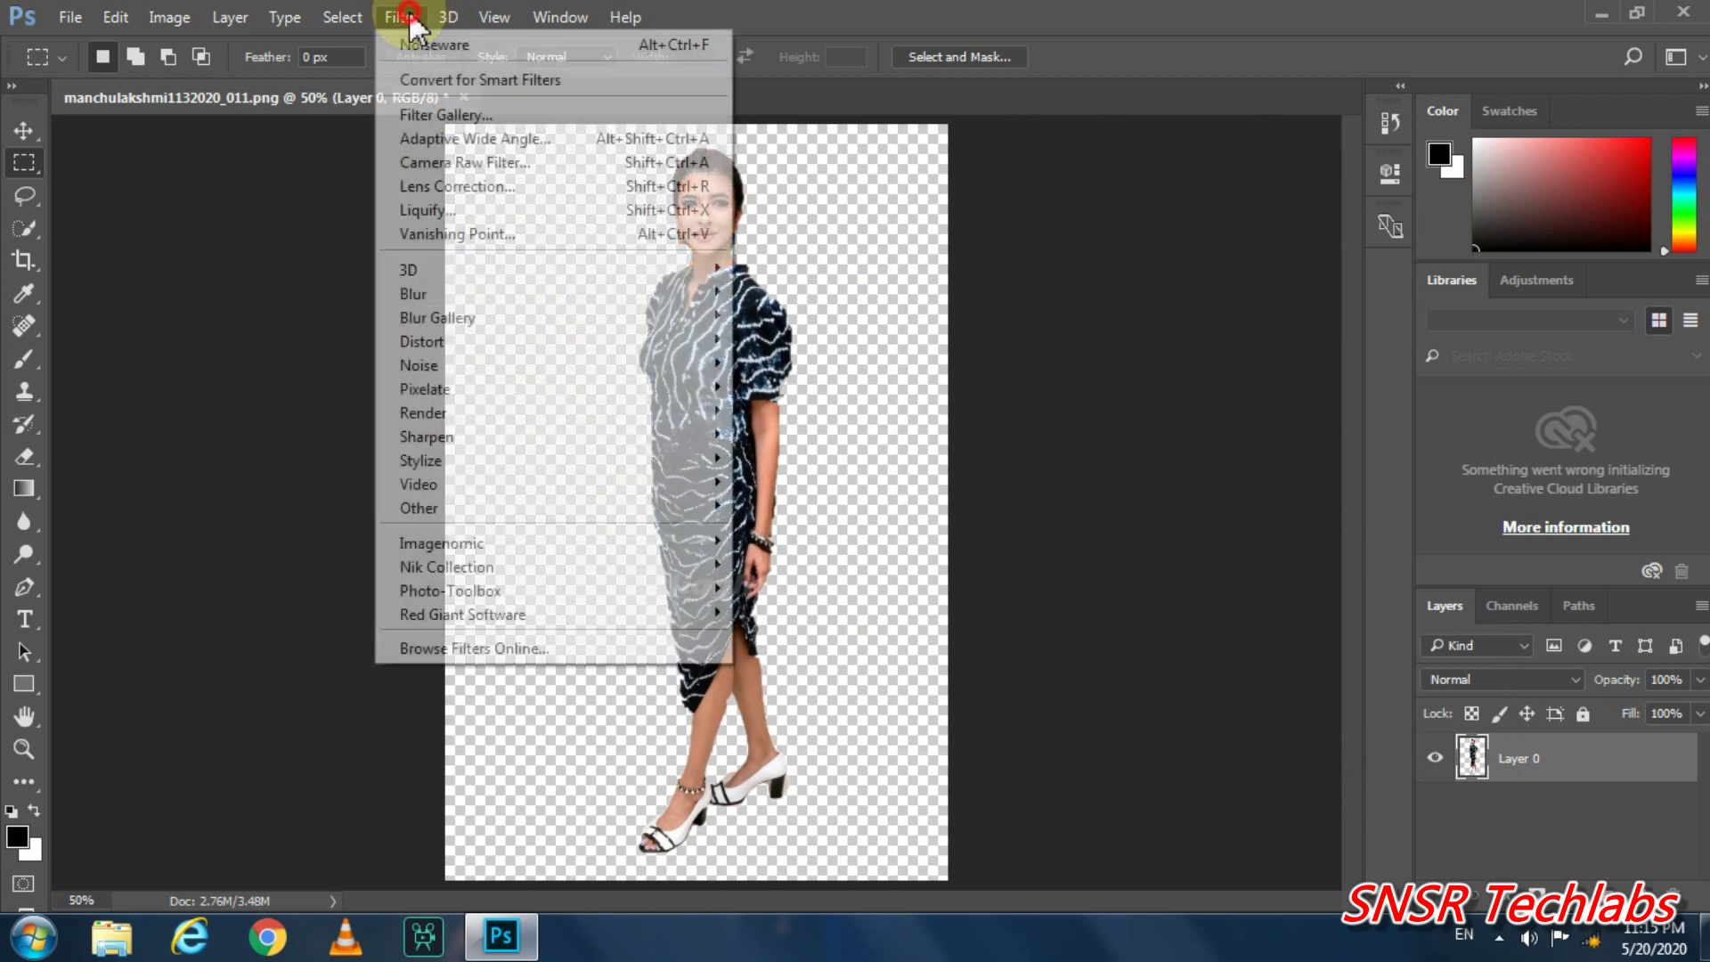
mouse_move(450, 591)
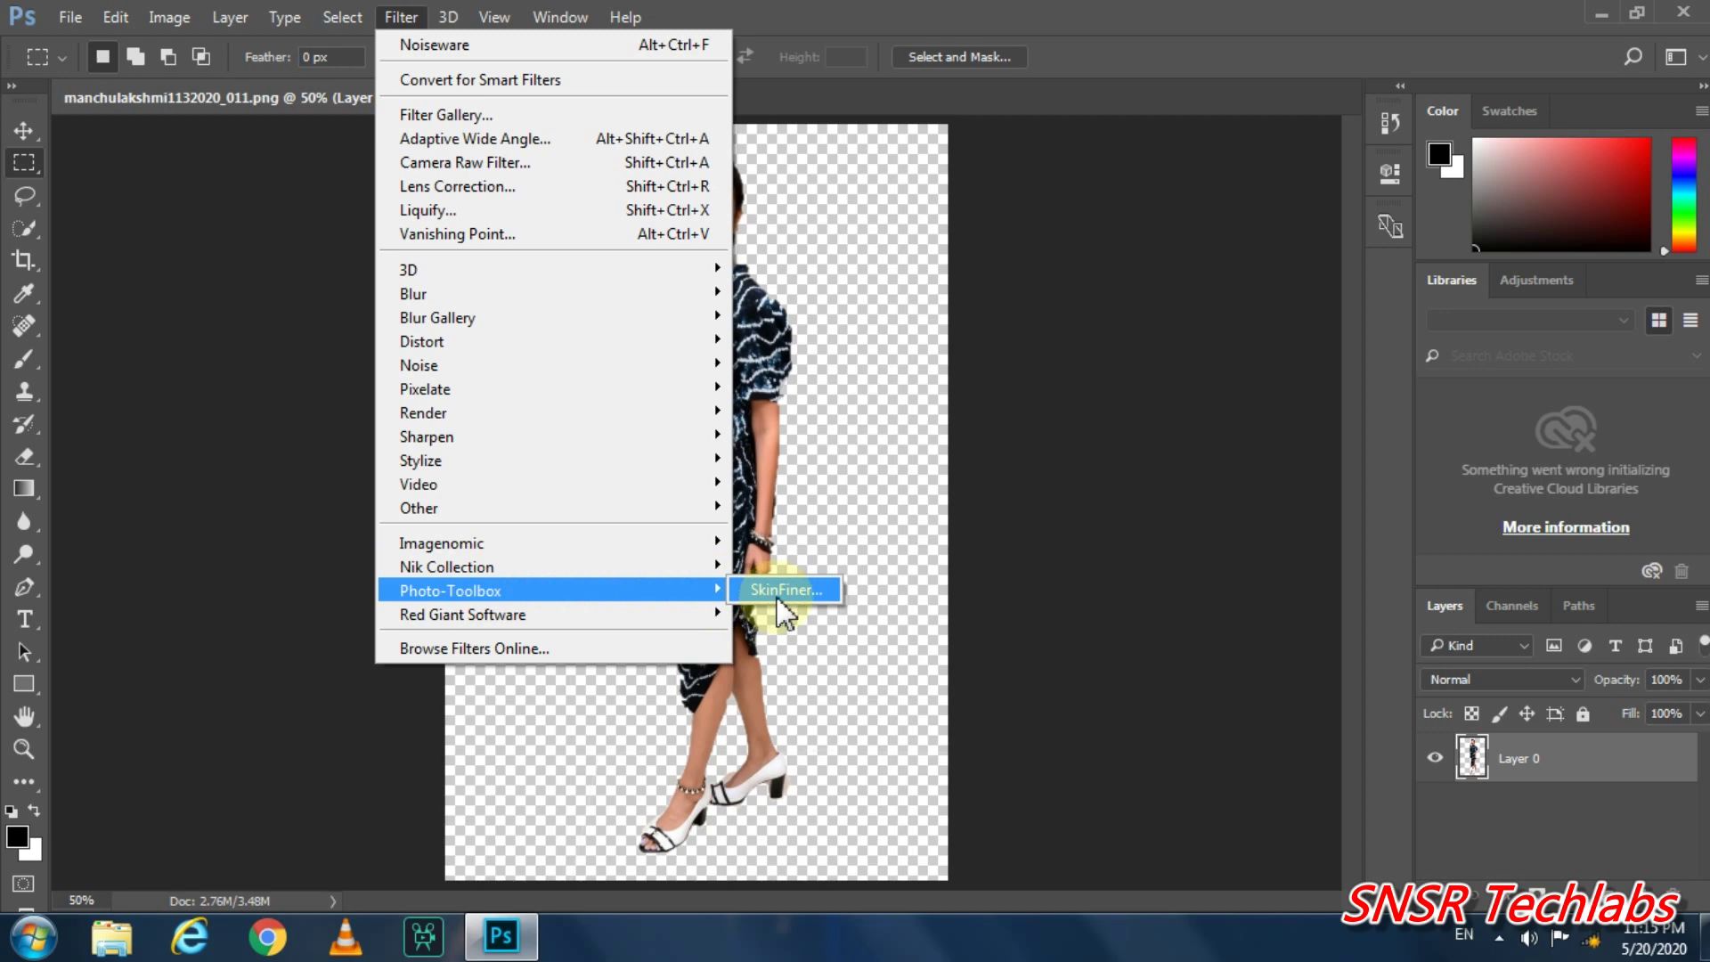
left_click(782, 592)
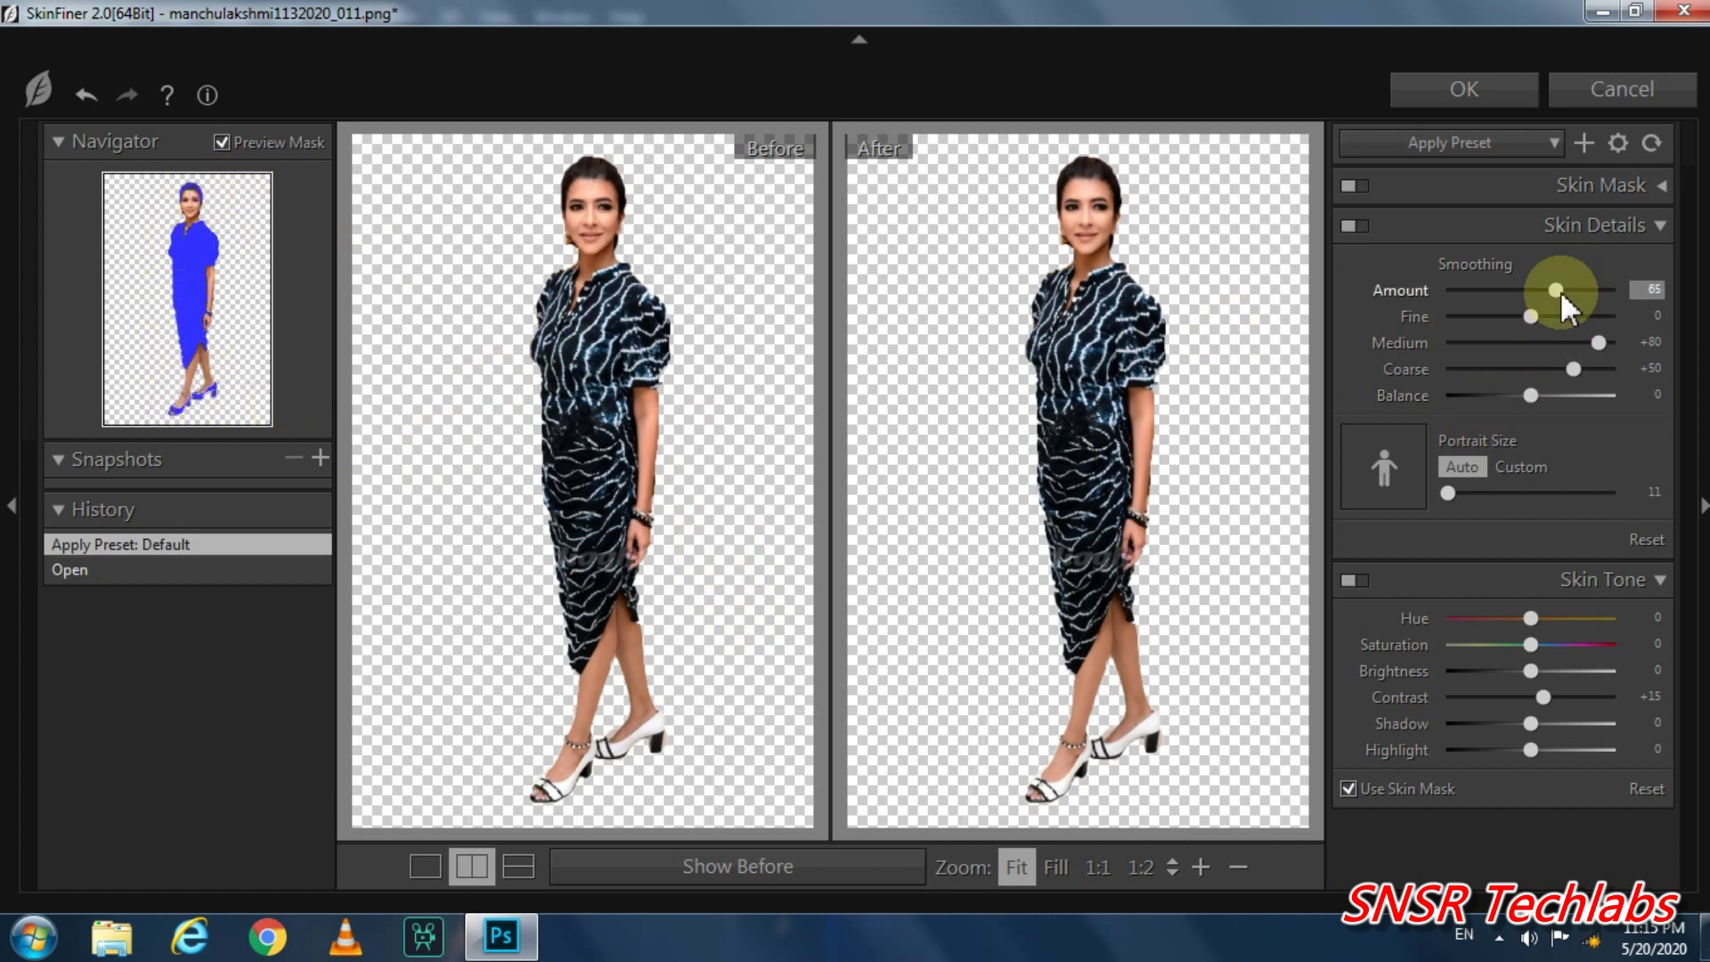
left_click_drag(1605, 290, 1489, 316)
mouse_move(1530, 618)
left_mouse_down()
mouse_move(1514, 622)
mouse_move(1549, 646)
left_mouse_up()
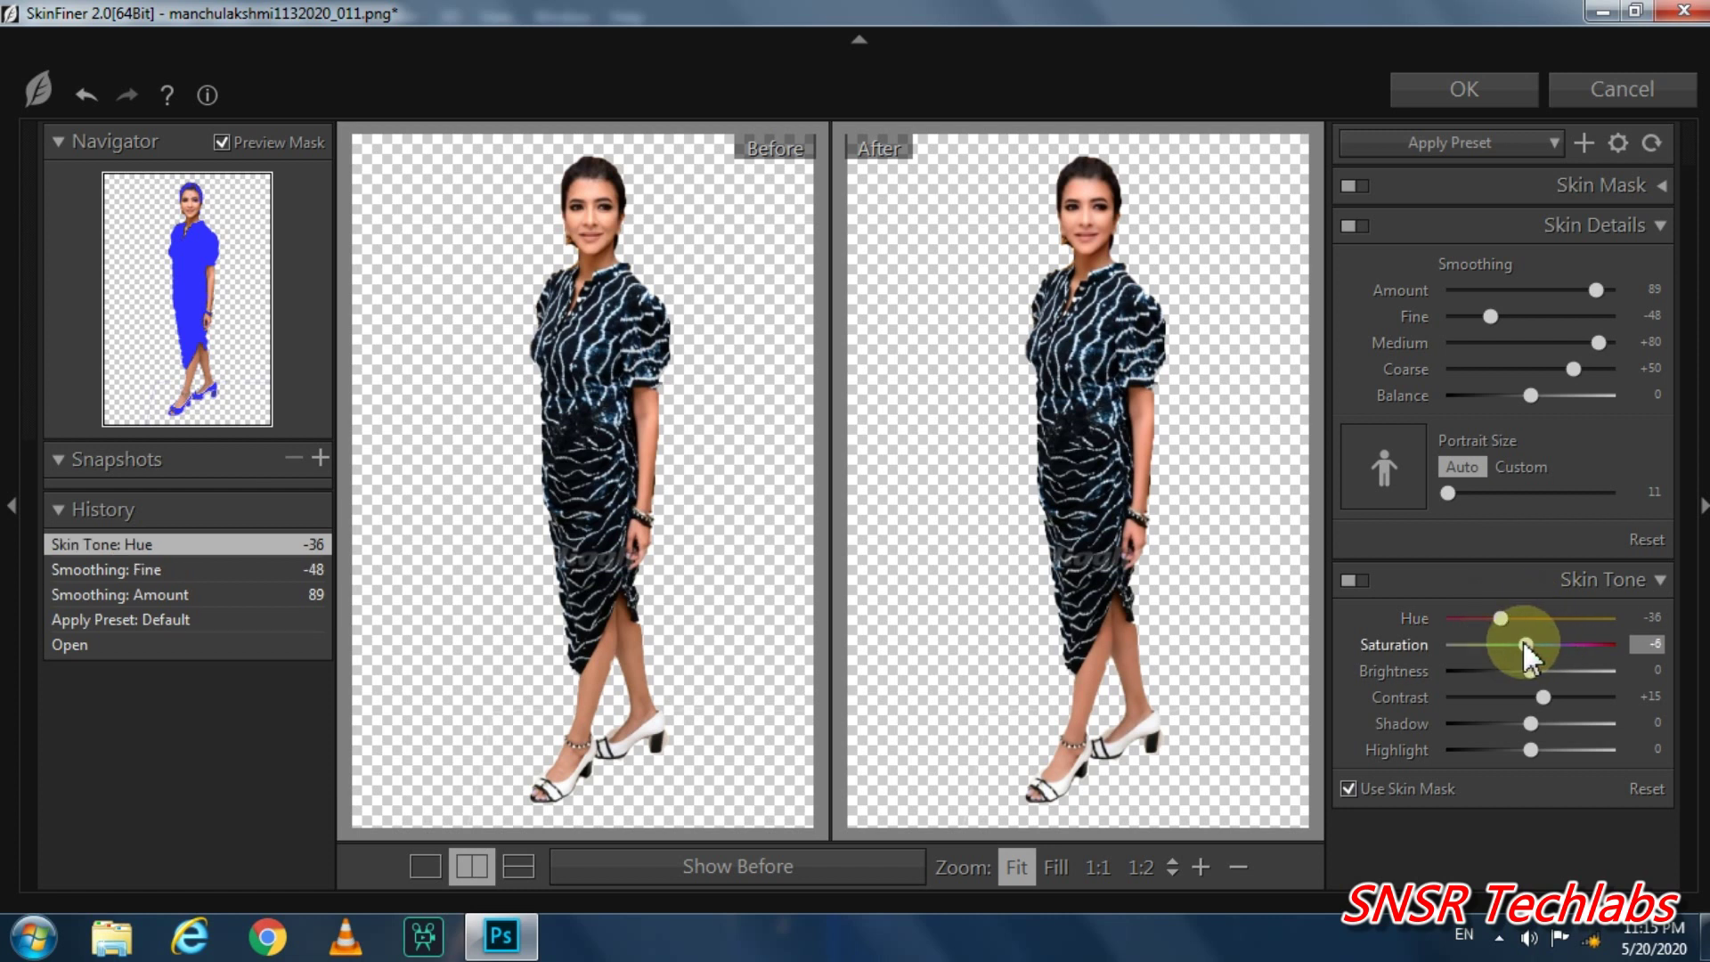
left_click_drag(1526, 649, 1526, 649)
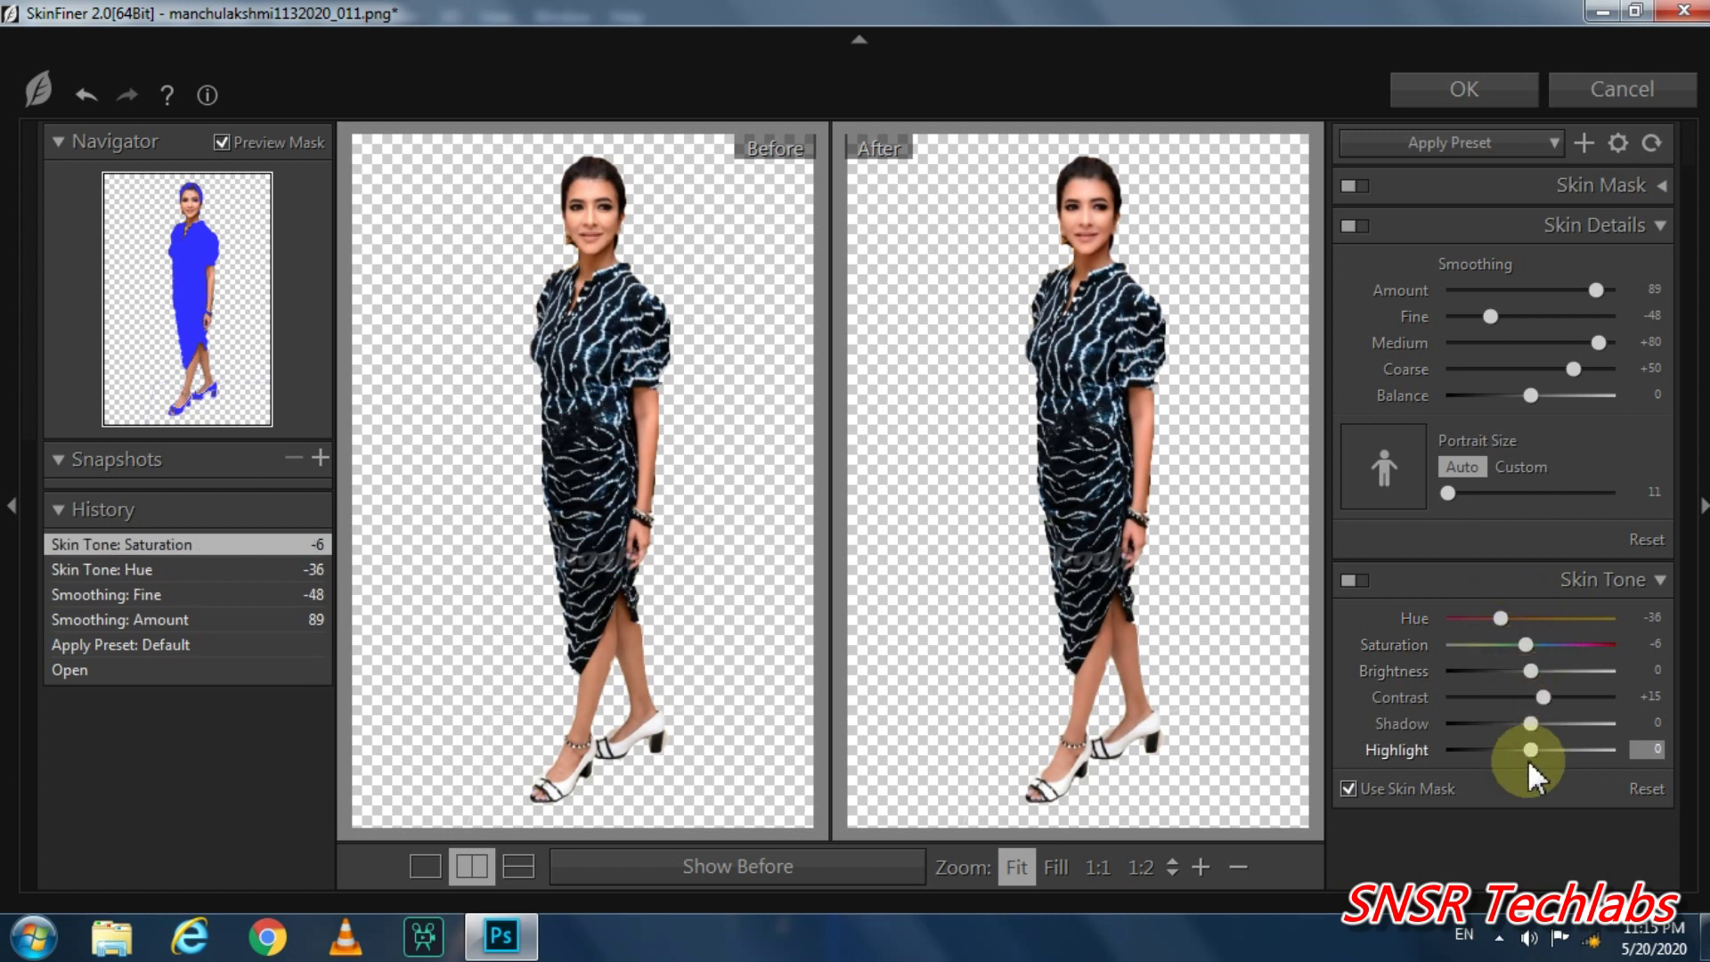
left_click(1598, 103)
left_click(400, 17)
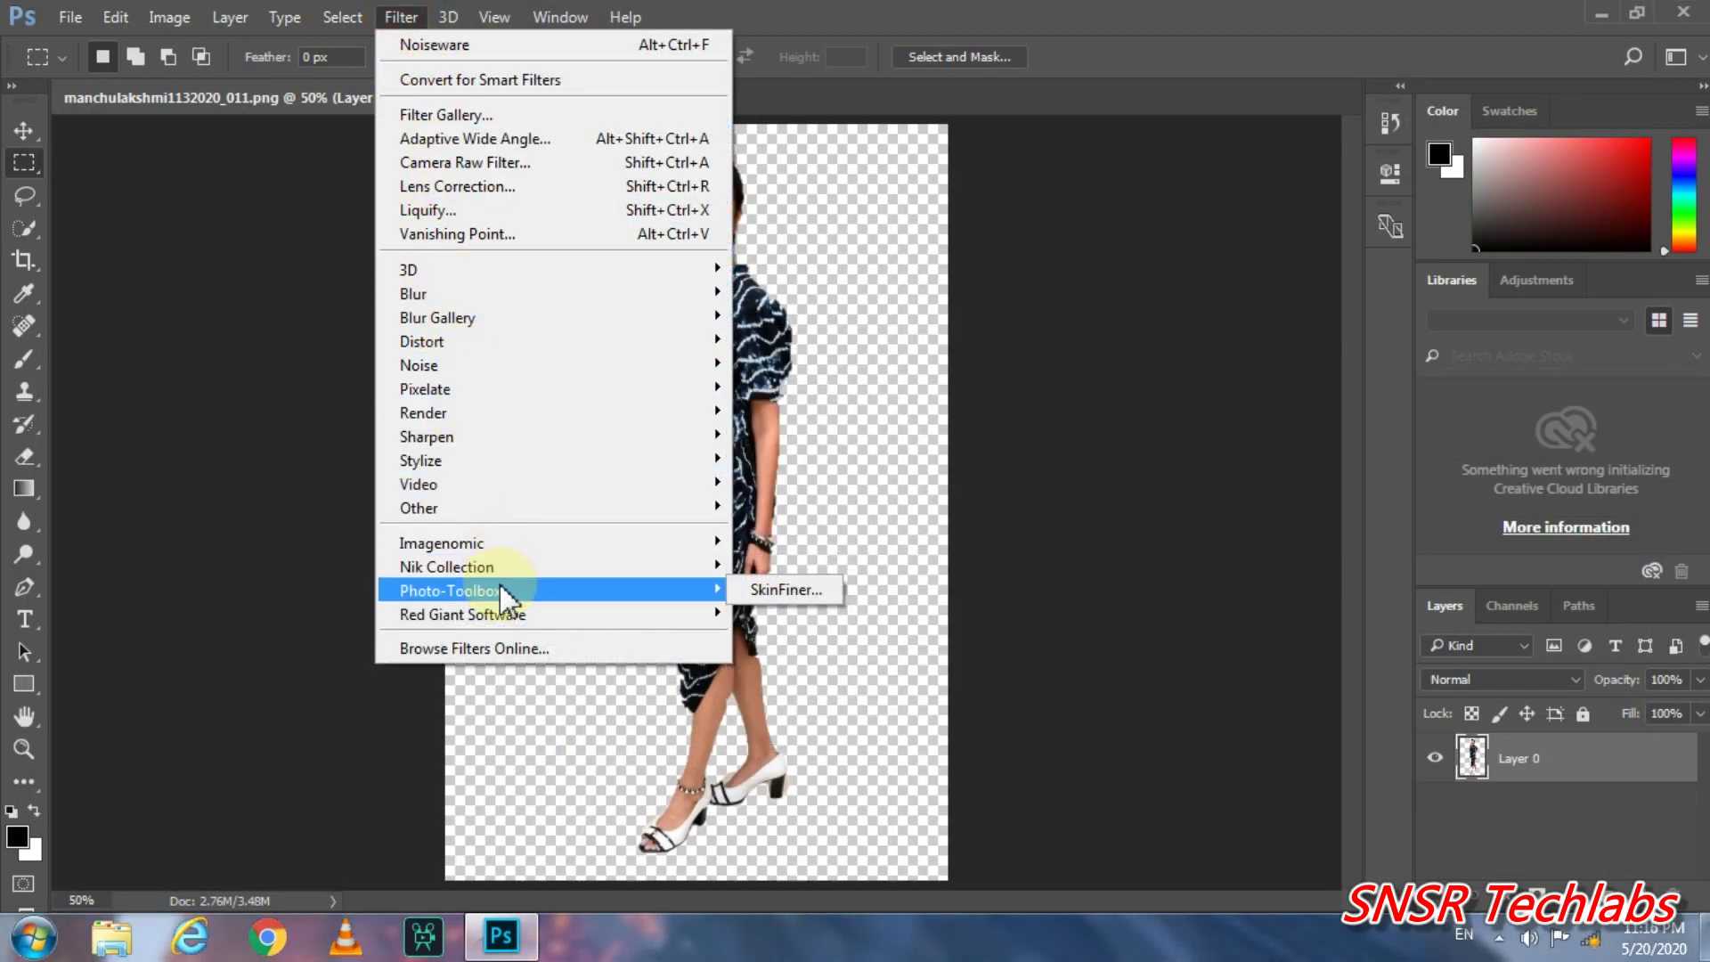
mouse_move(462, 615)
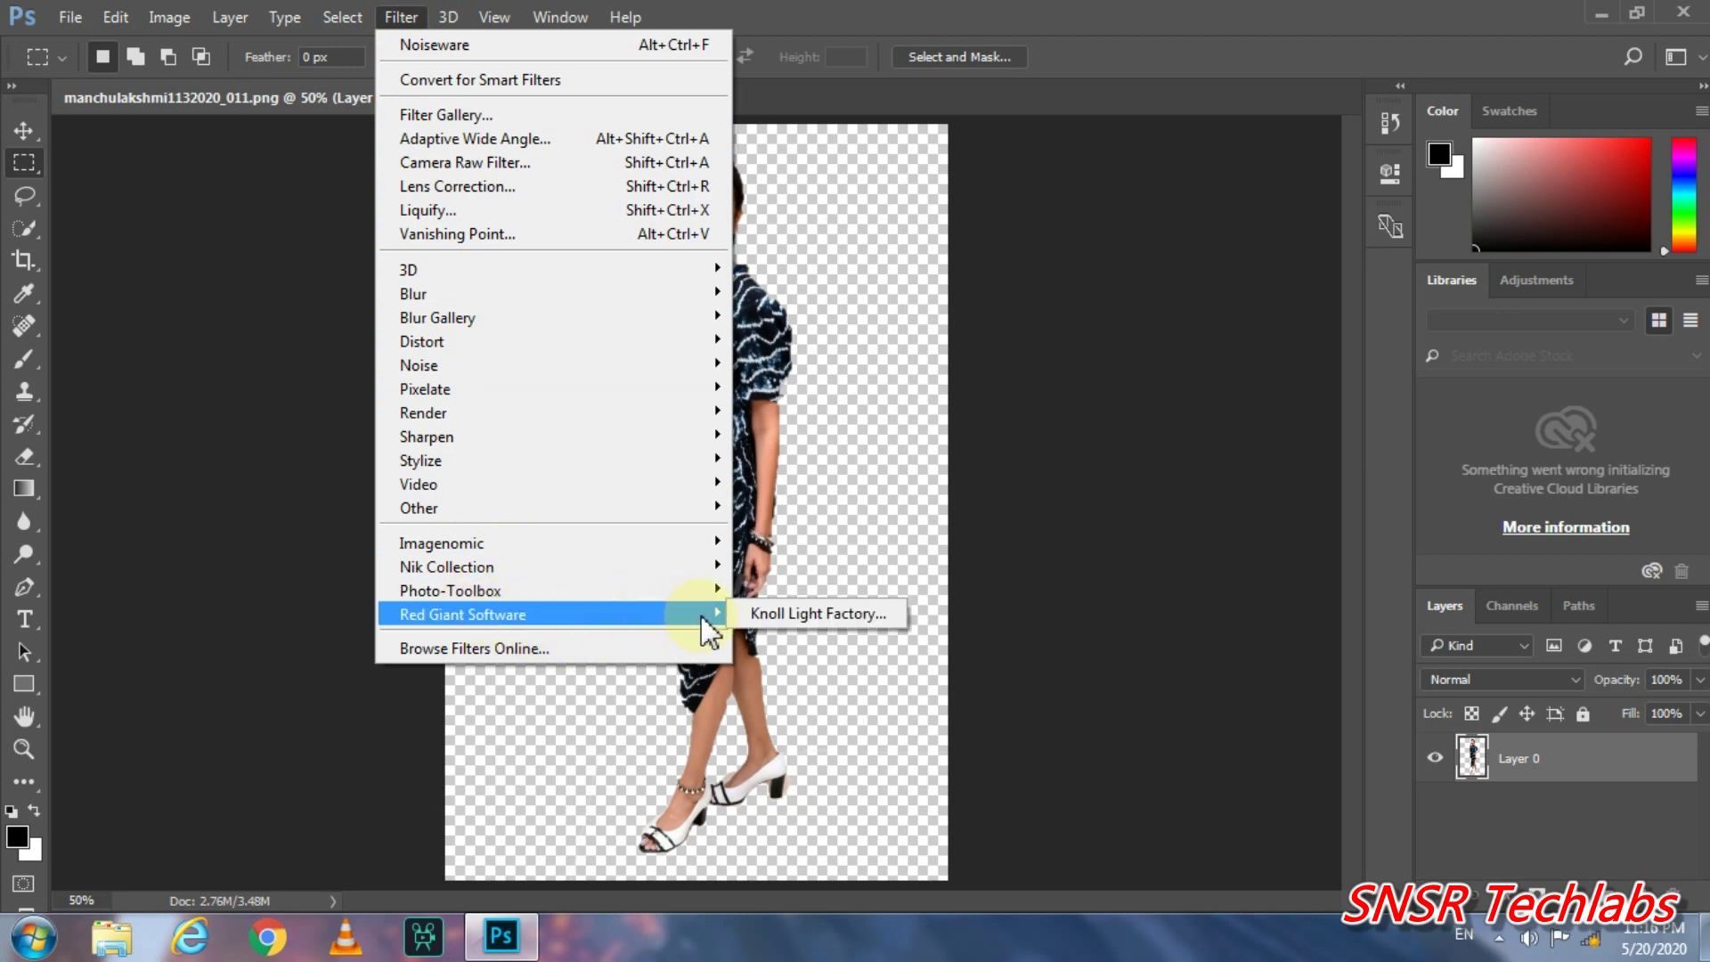
Launch Knoll Light Factory, move the flare to the chest, and try basic spotlight and Blue Halo.
left_click(741, 613)
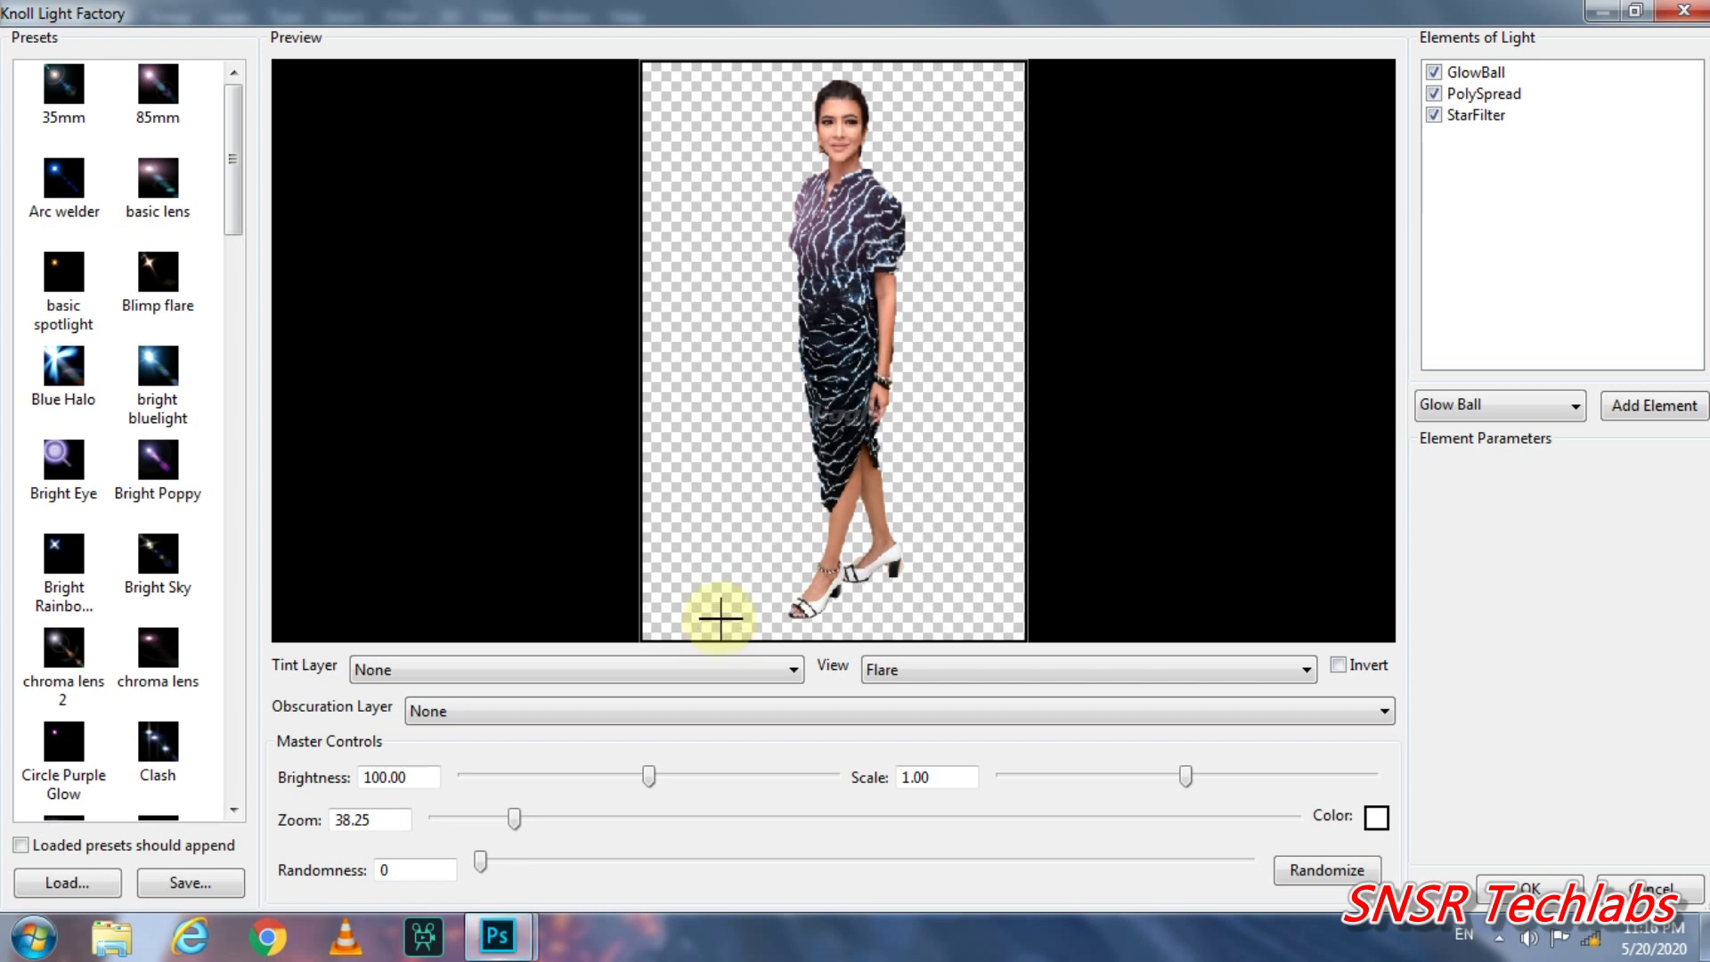
mouse_move(719, 619)
left_mouse_down()
mouse_move(847, 280)
mouse_move(829, 122)
left_mouse_up()
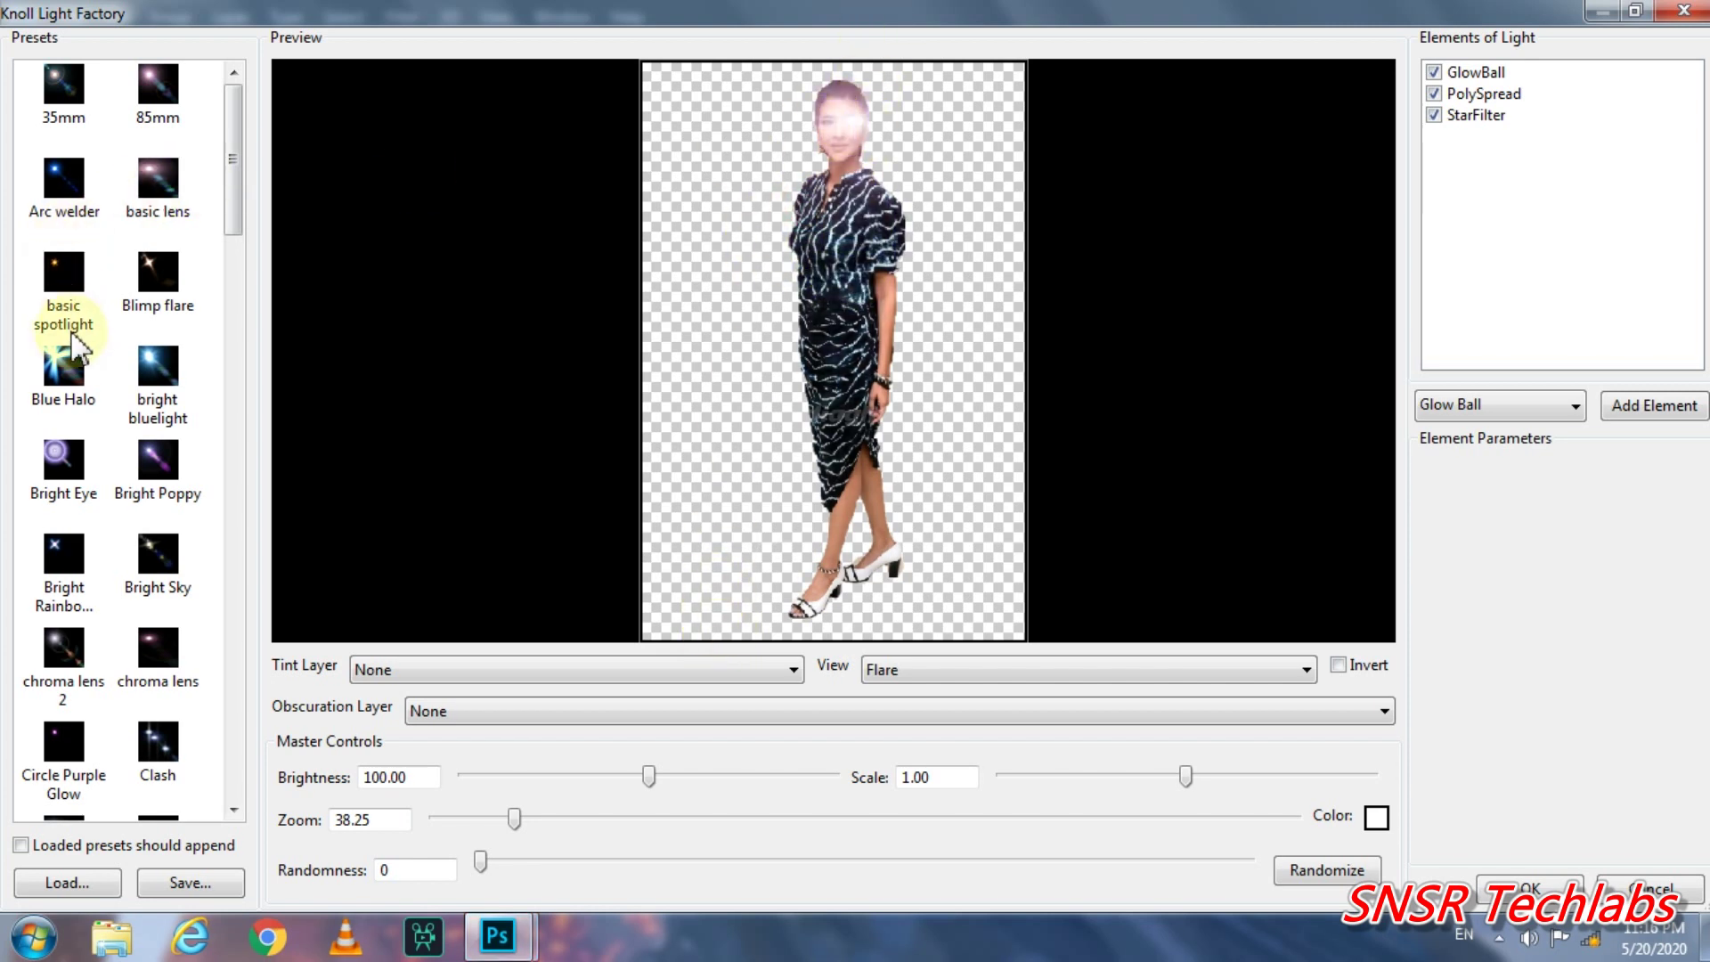
left_click(64, 281)
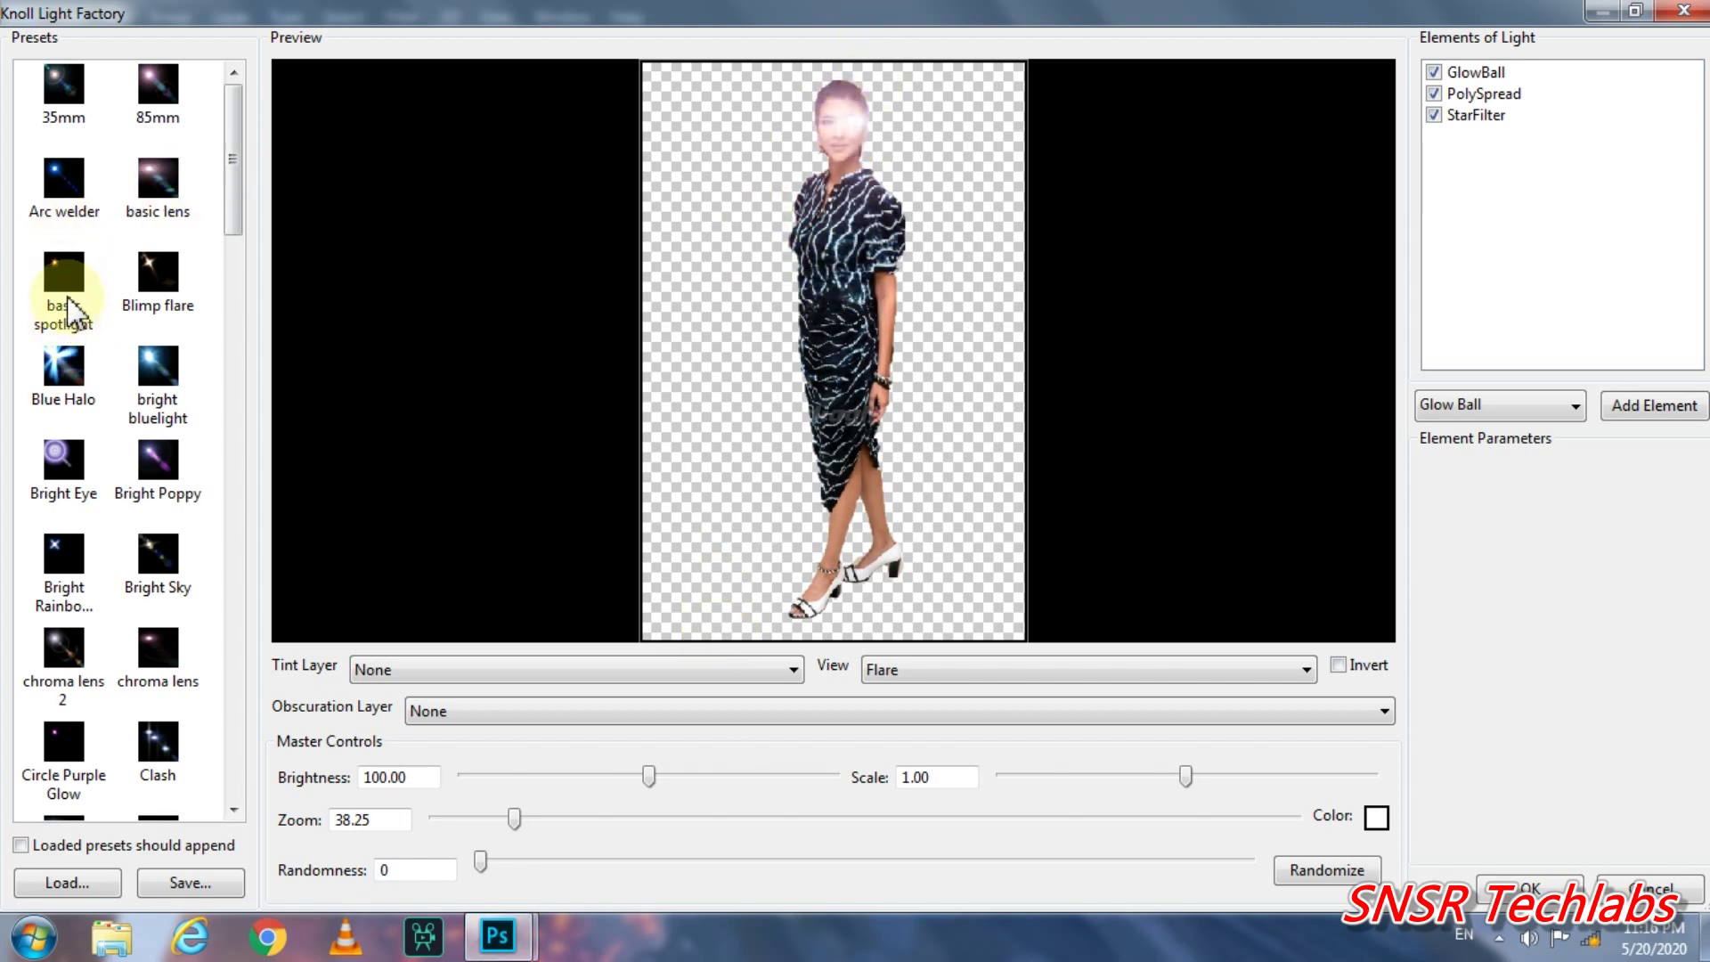
left_click(107, 385)
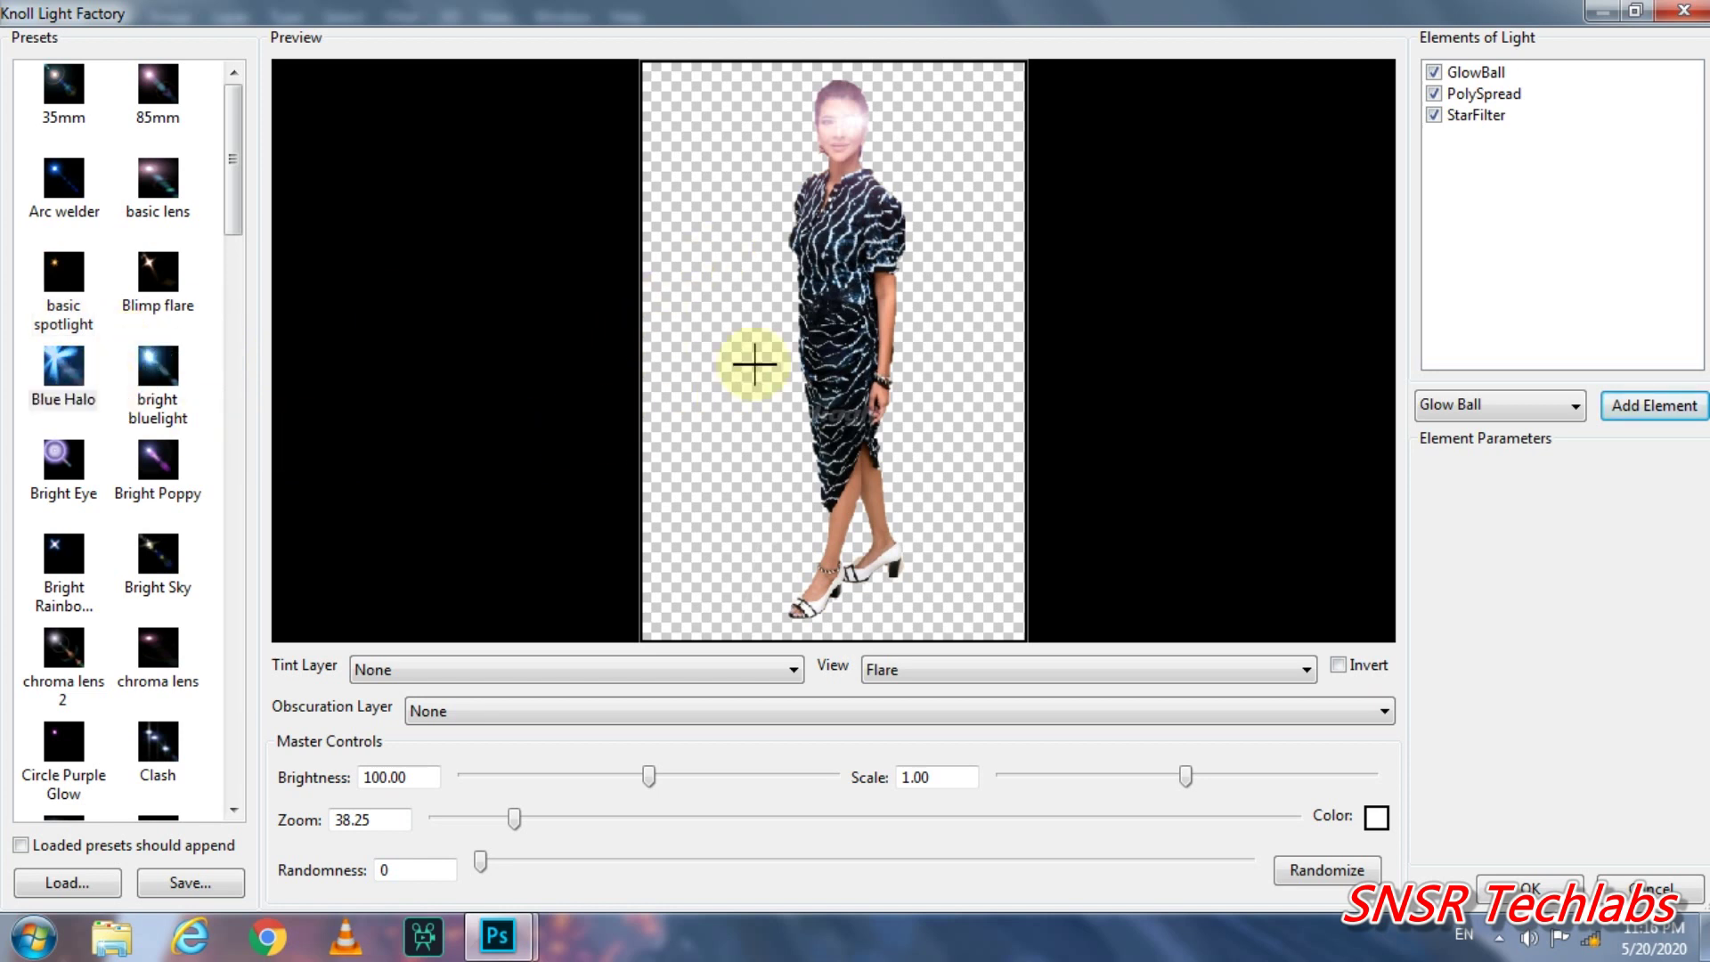
Try the 35mm flare preset with its glow at the neck, then cancel without a flare.
left_click(809, 288)
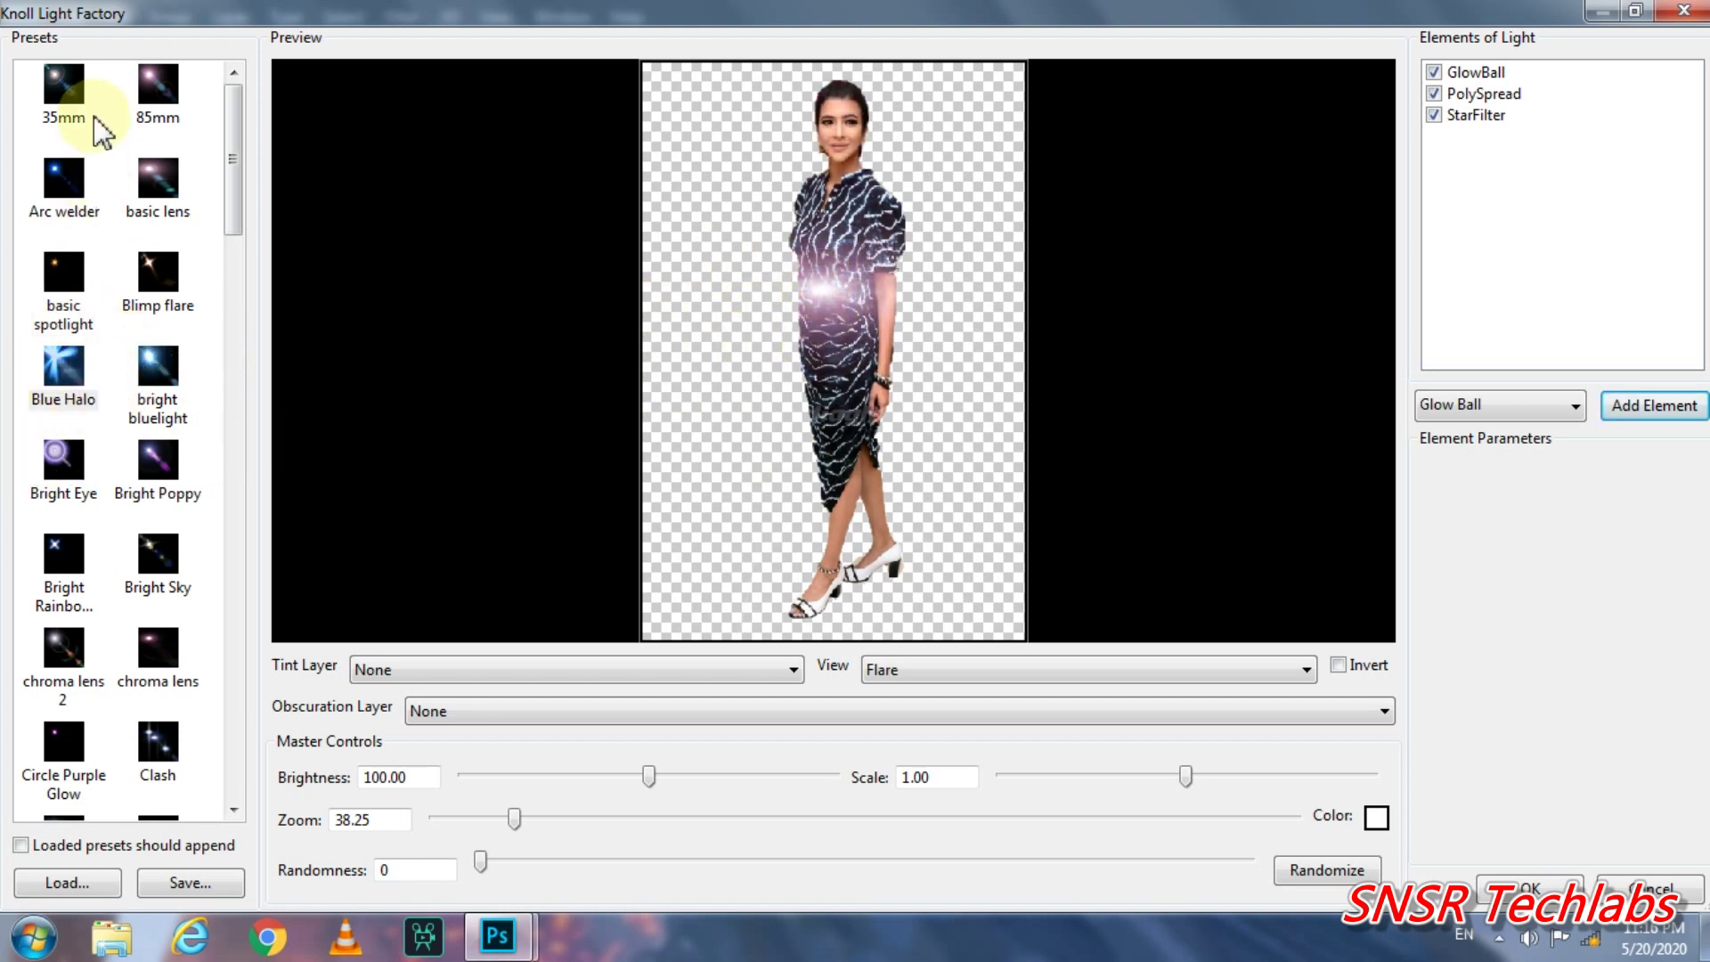
left_click(63, 92)
left_click(875, 272)
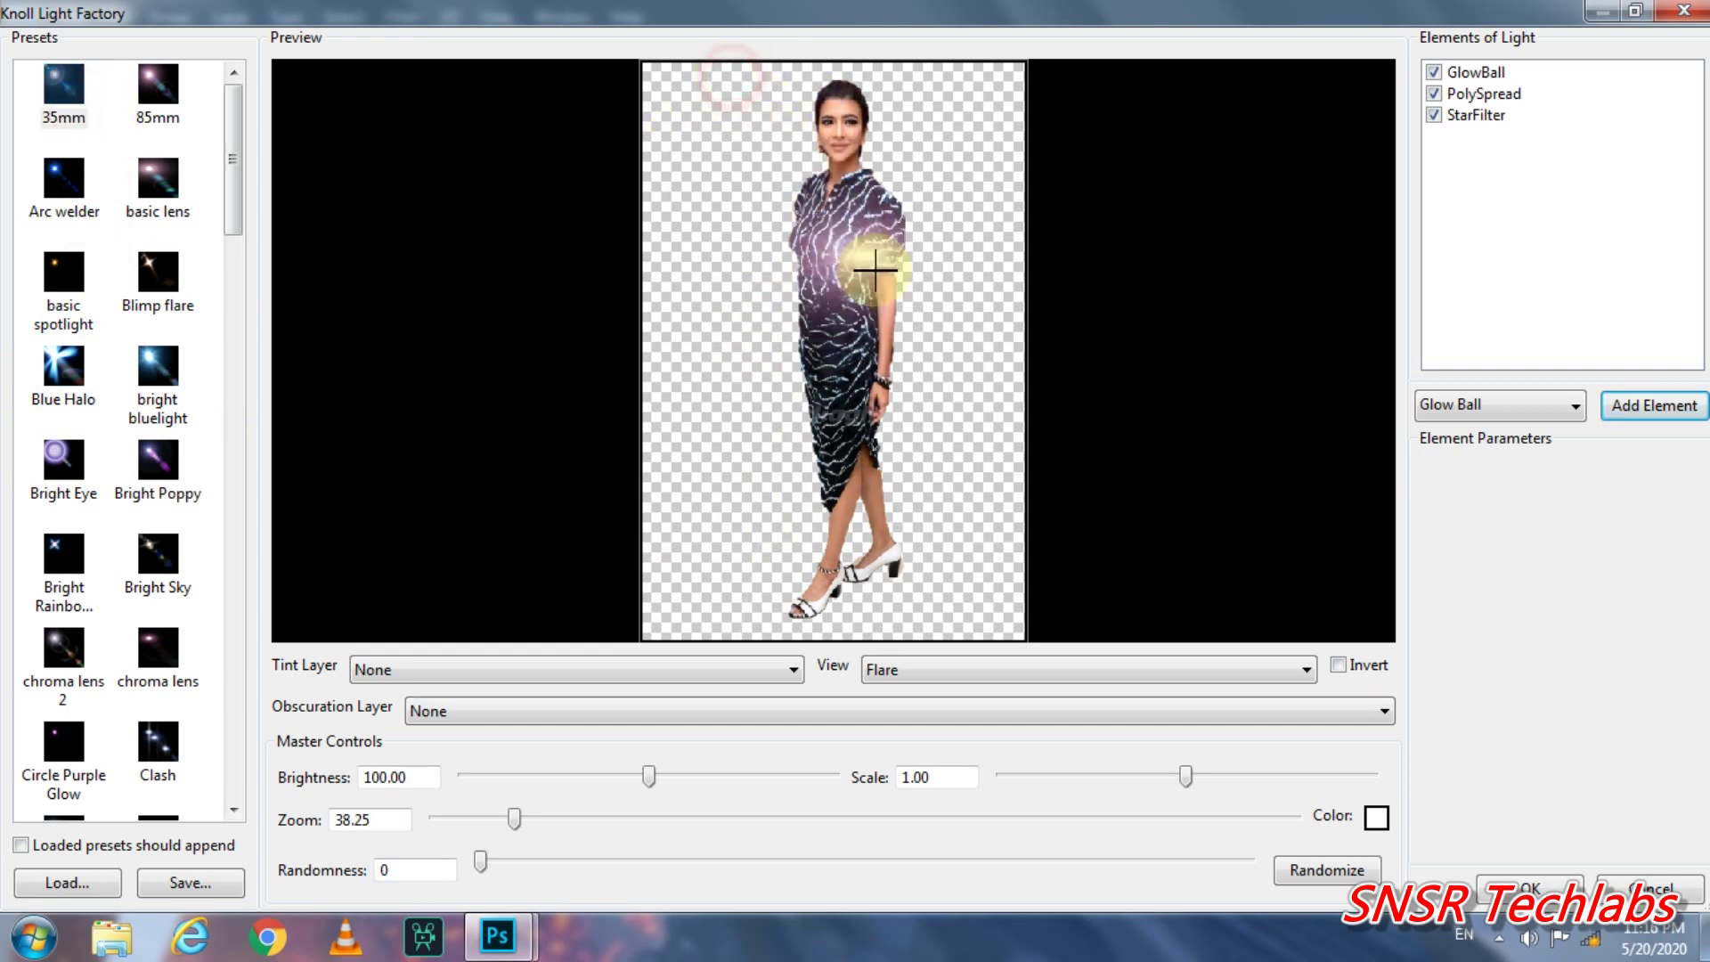
left_click(870, 187)
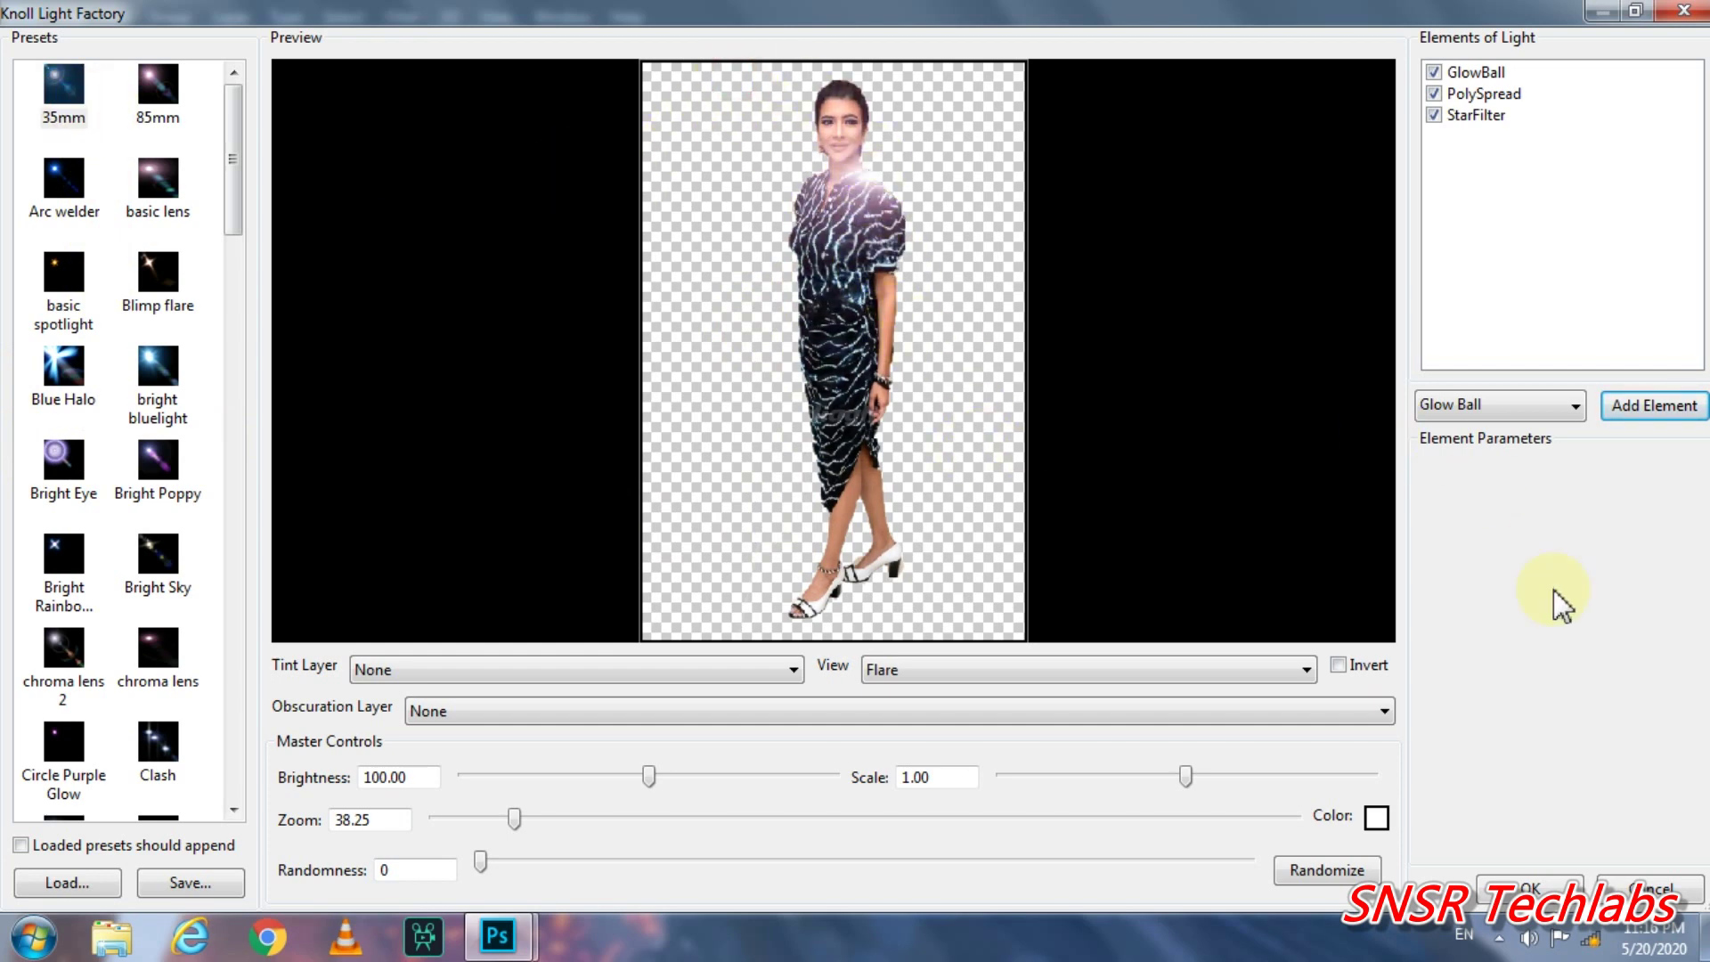
left_click(1636, 888)
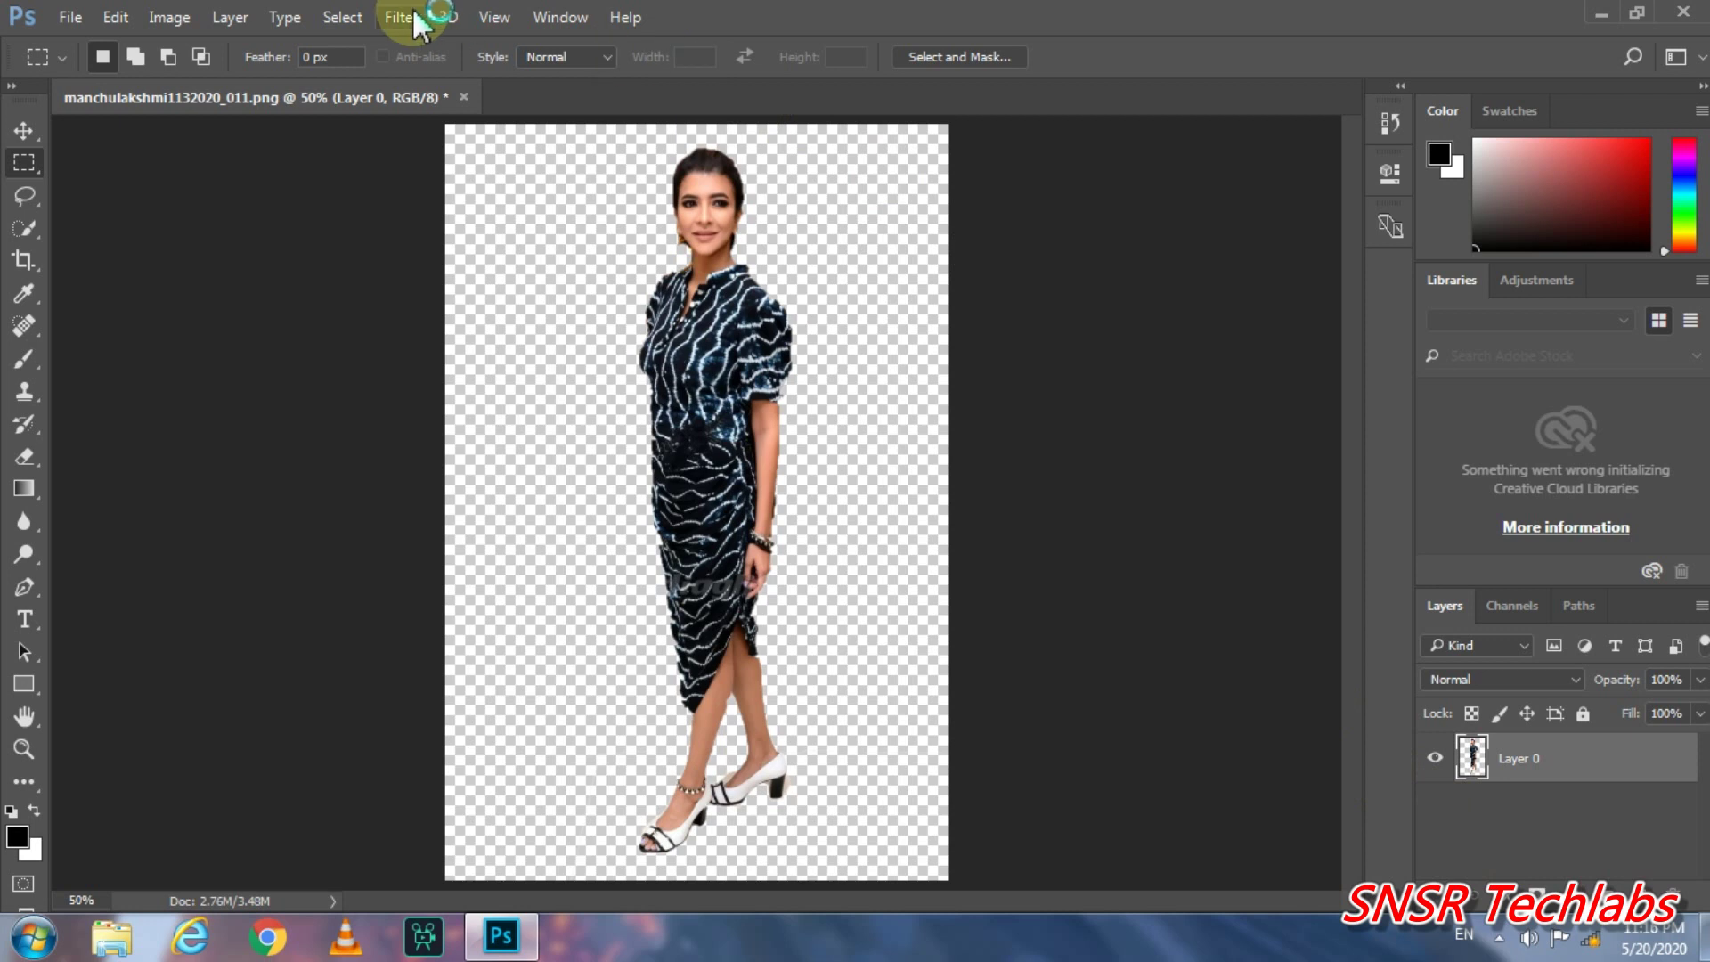
Run Filter > Noise > GREYCstoration with default settings, centring the woman in its preview.
left_click(398, 17)
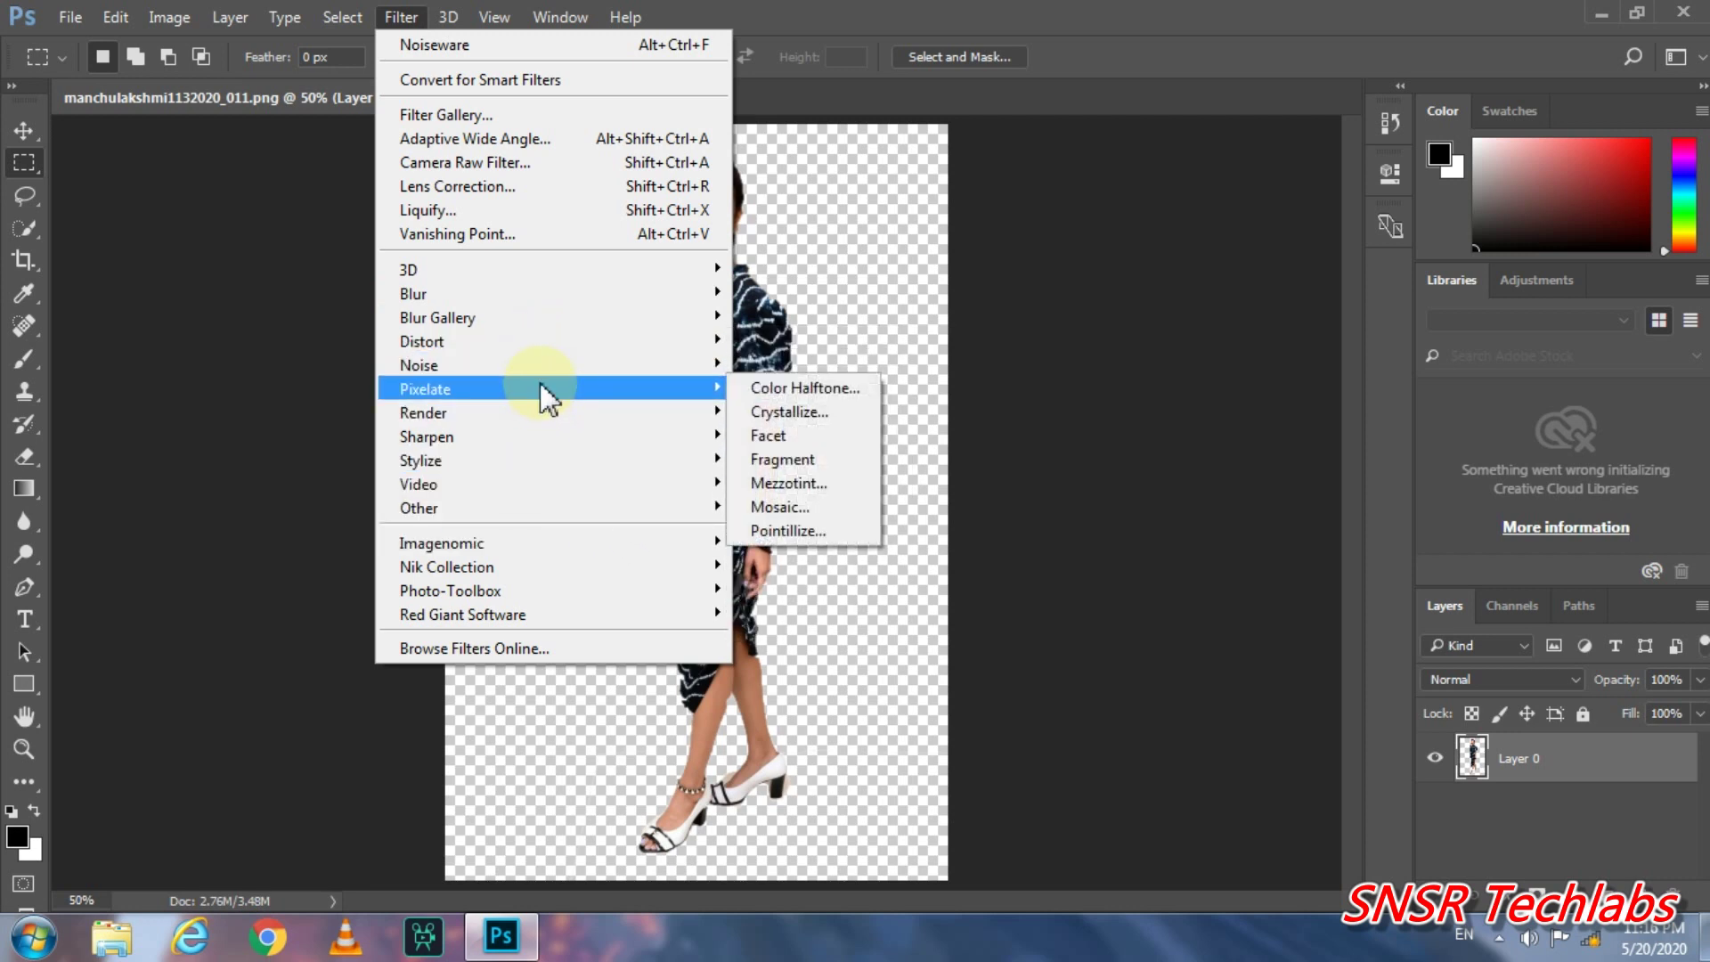
mouse_move(554, 365)
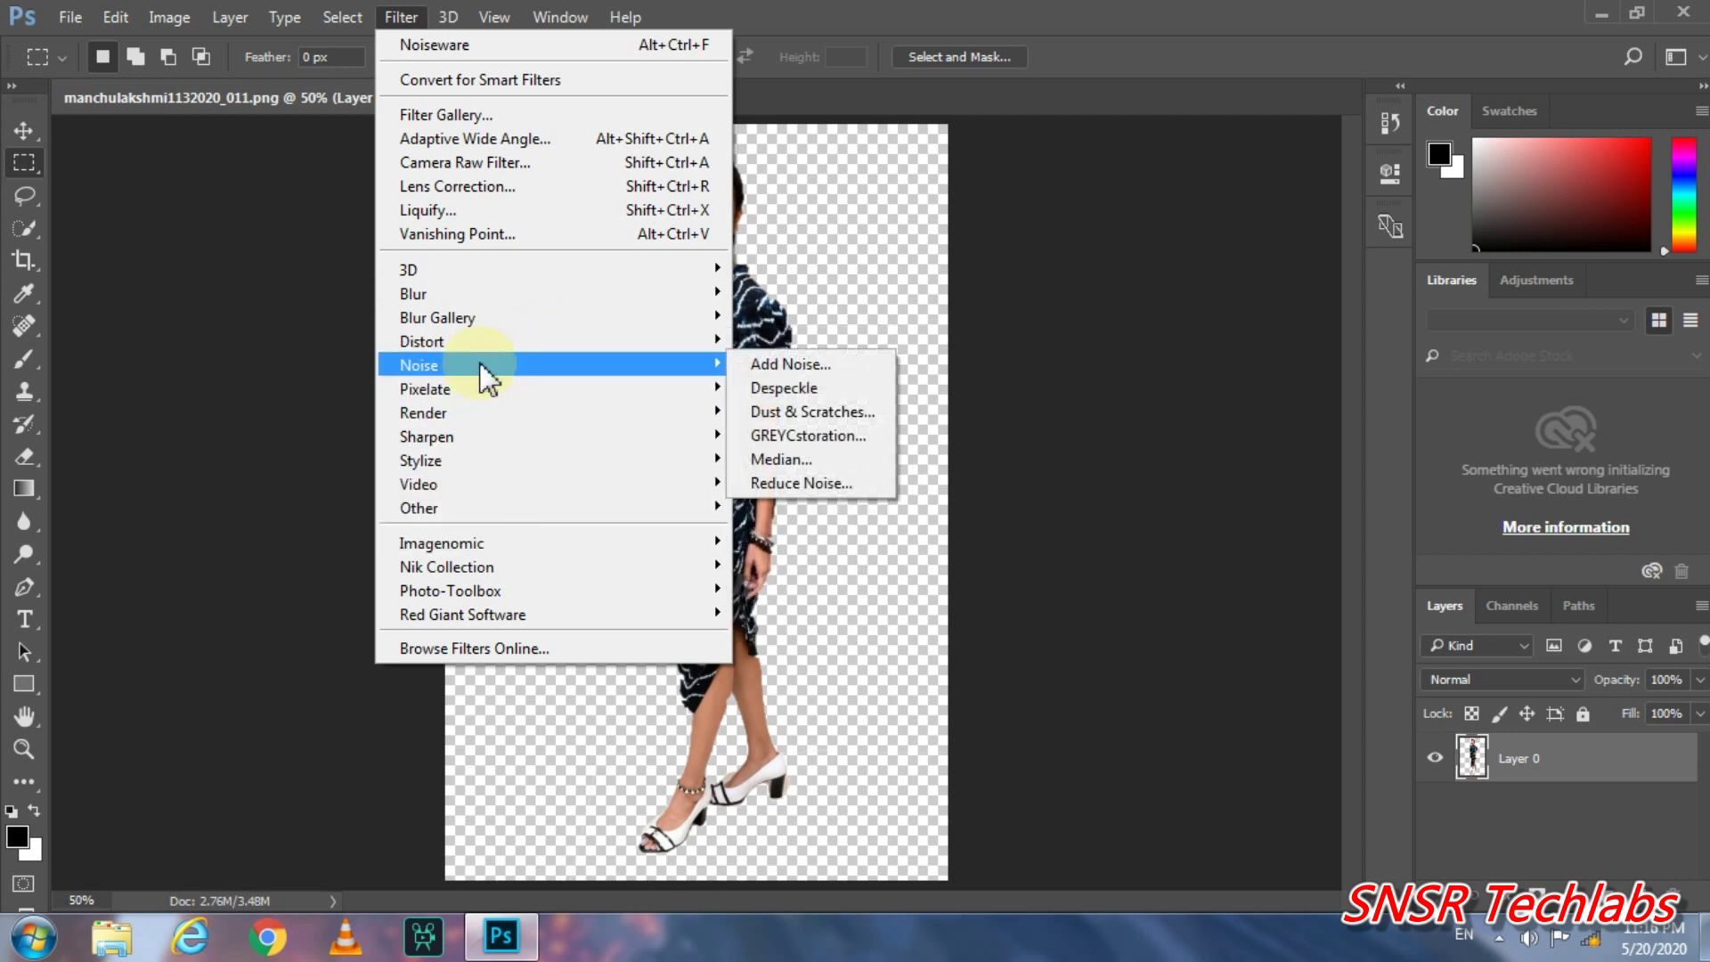
left_click(753, 440)
left_click(756, 442)
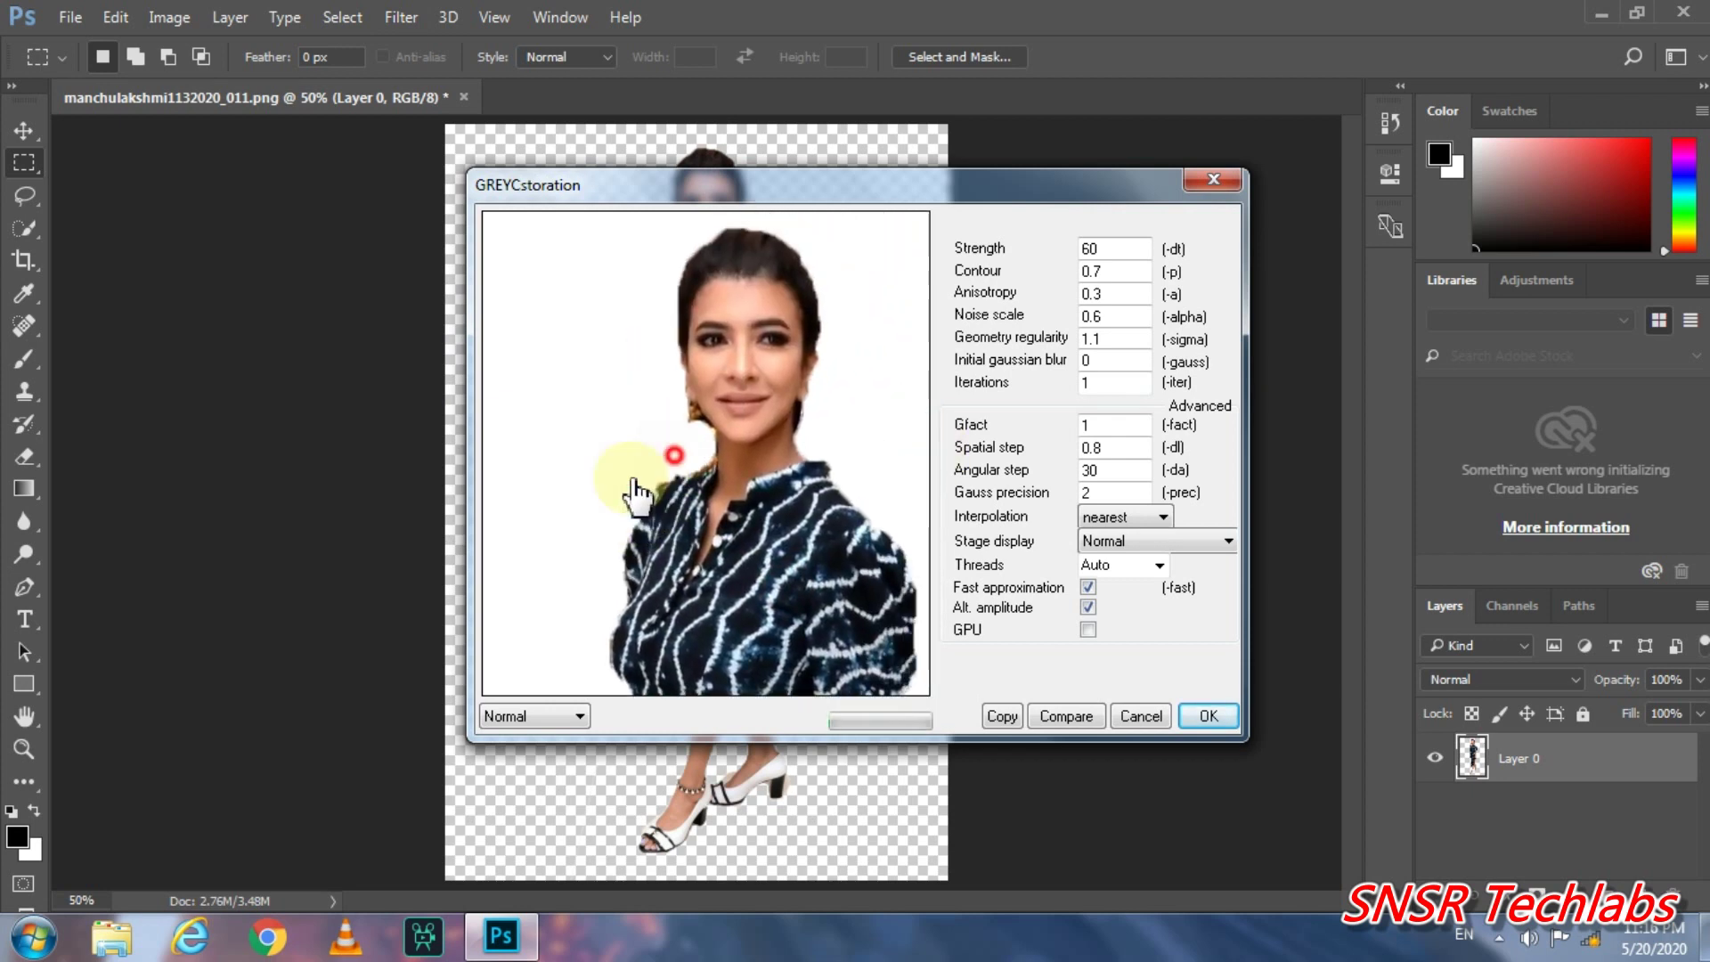
left_click_drag(691, 397, 610, 477)
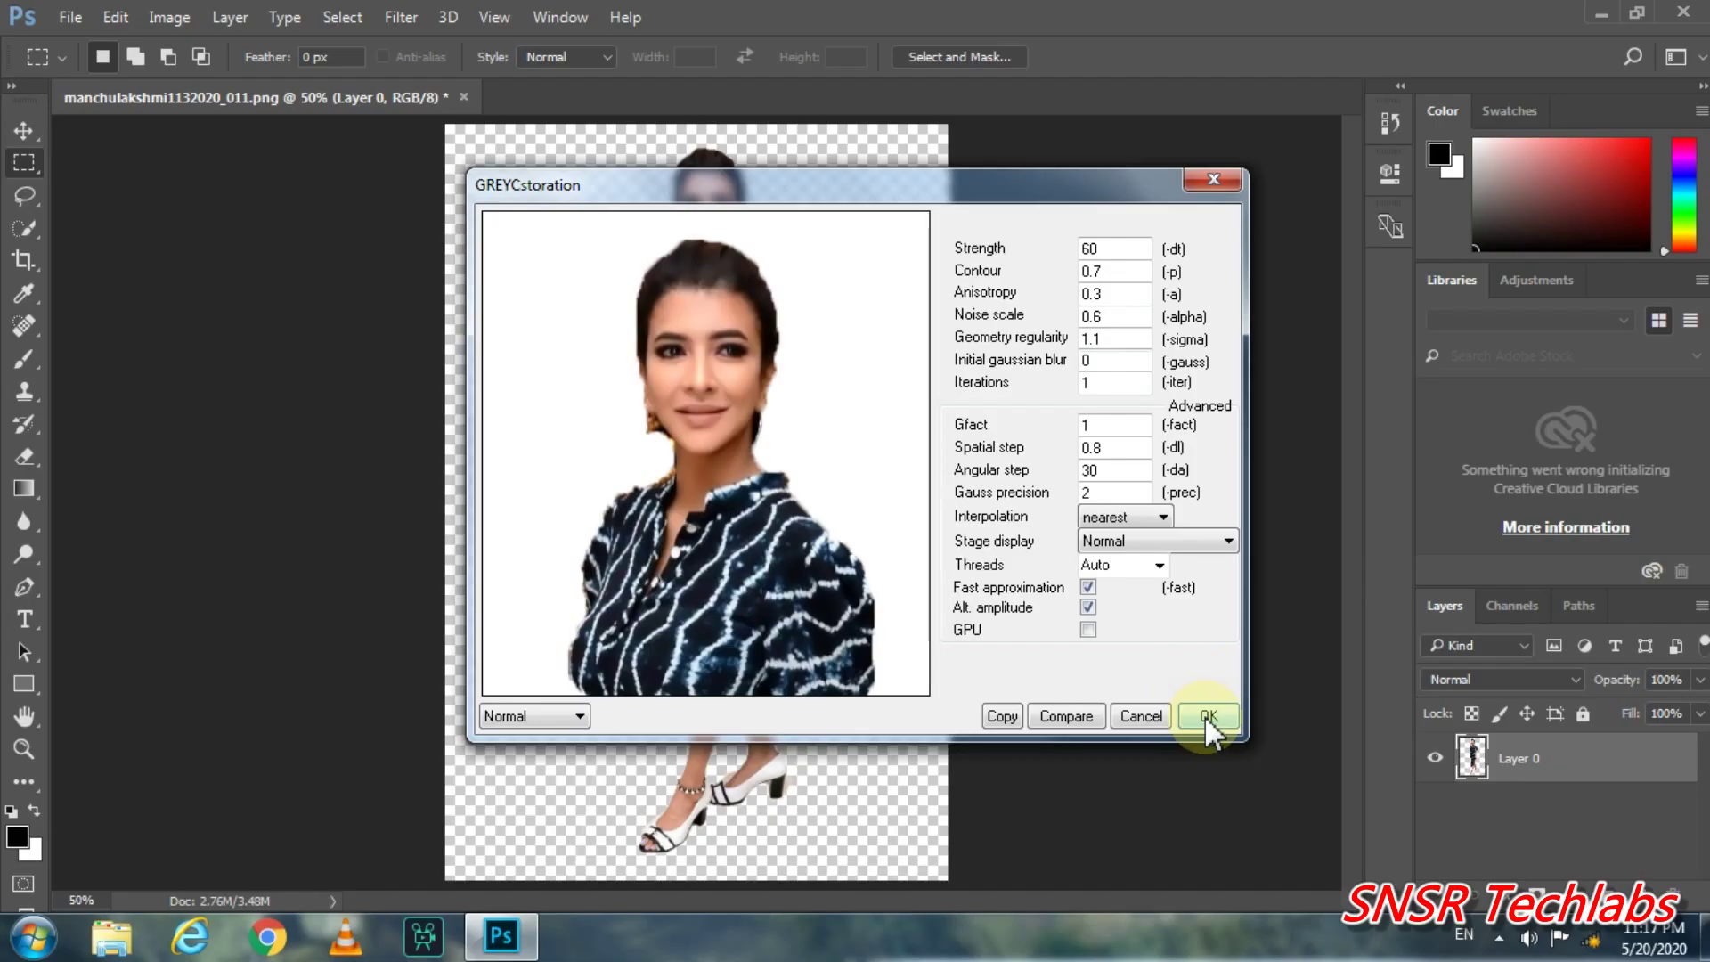
left_click(1208, 717)
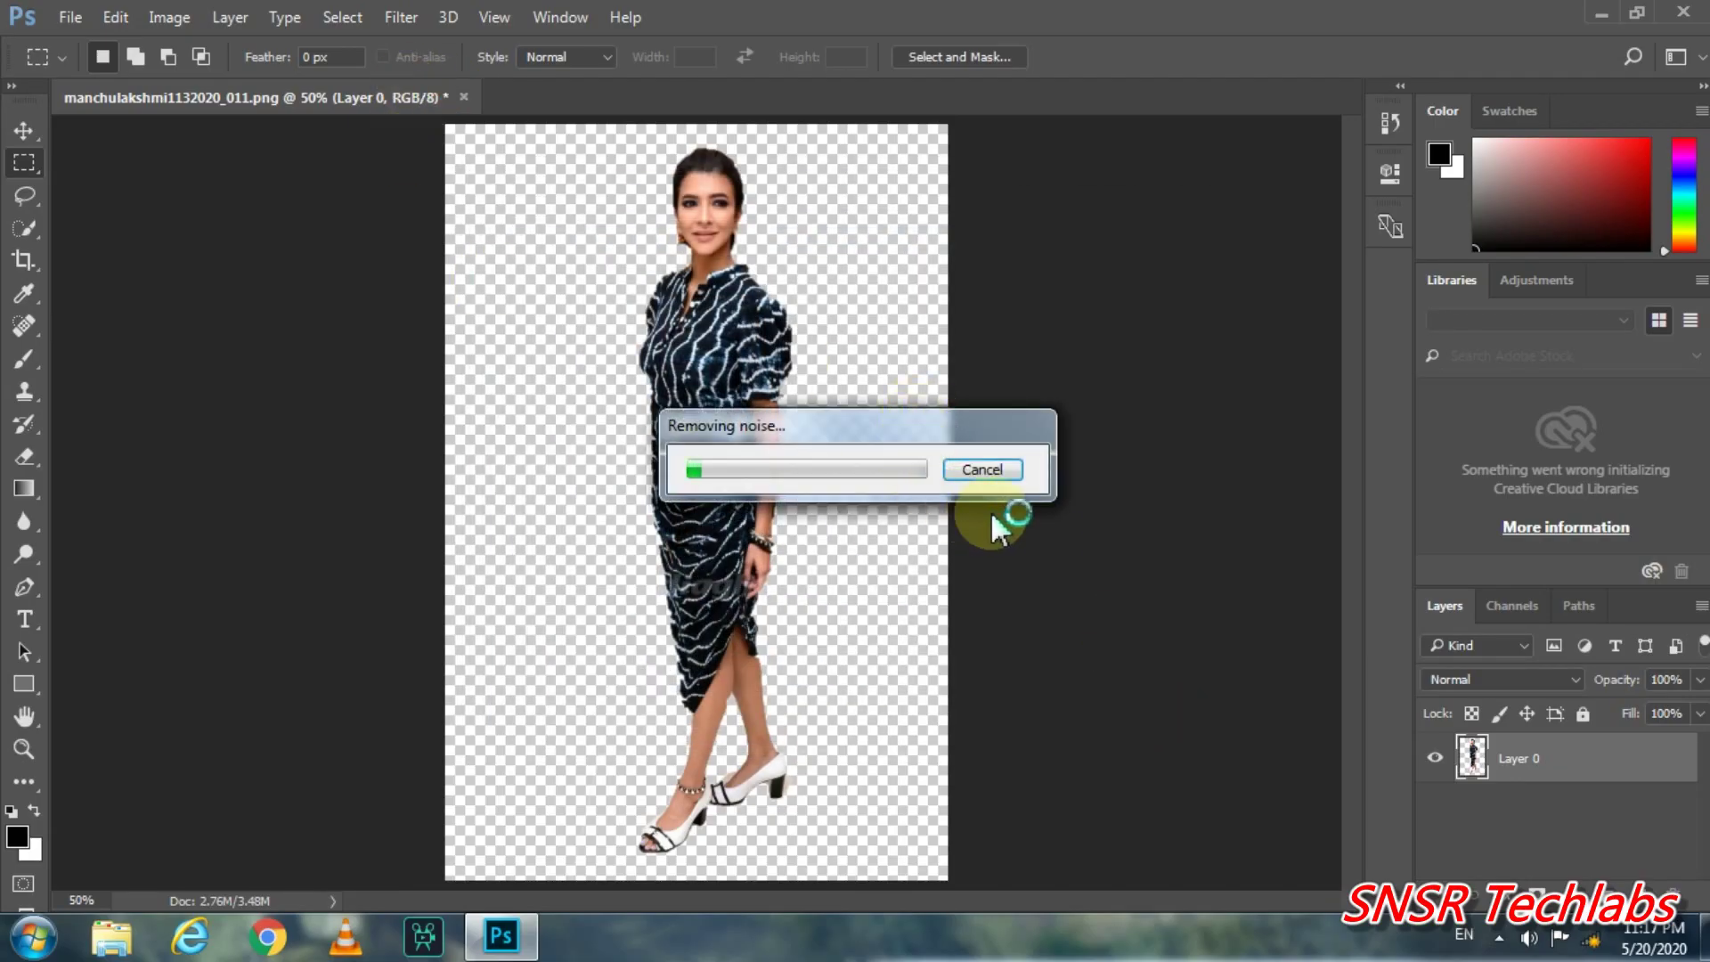